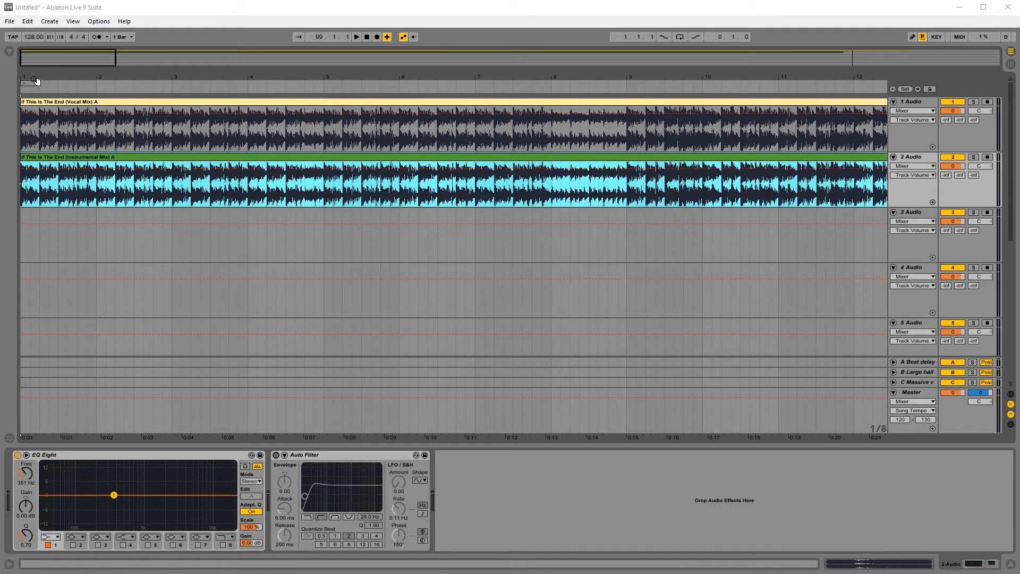
# Turn off warping for both the Vocal Mix clip and the Instrumental Mix clip.
pyautogui.moveTo(35, 79); pyautogui.dragTo(33, 21)
pyautogui.click(28, 102)
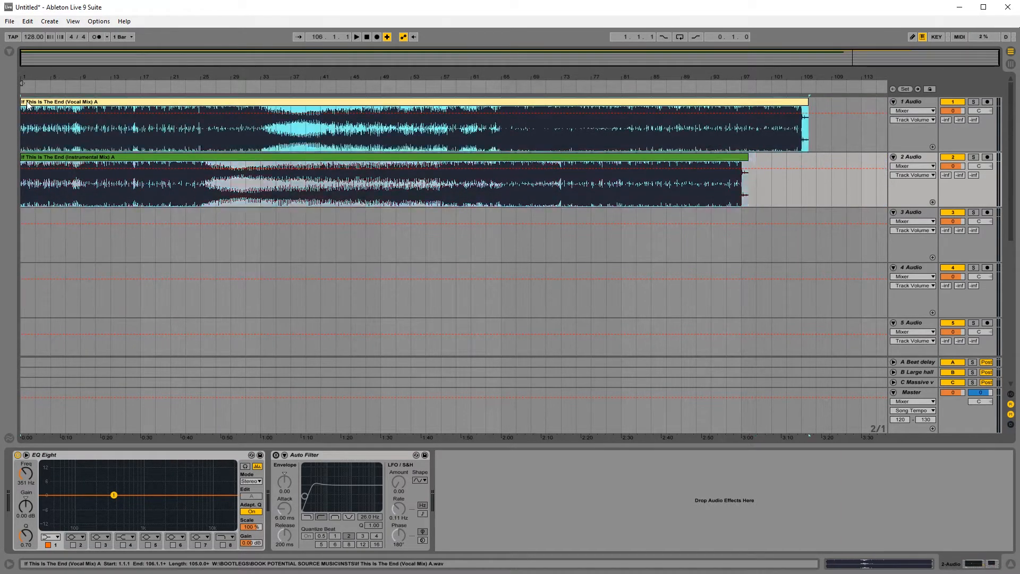
pyautogui.click(961, 566)
pyautogui.click(887, 568)
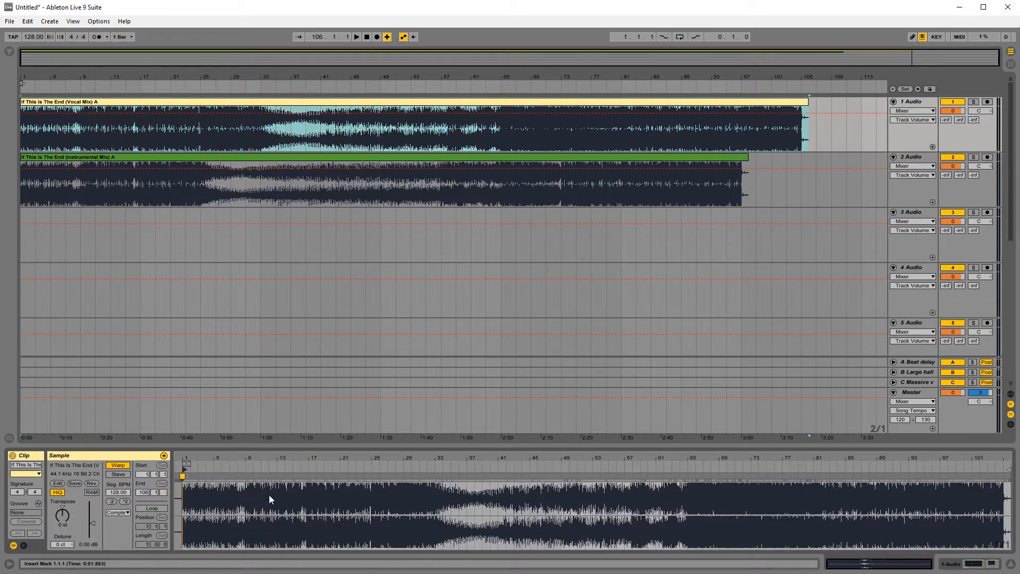
pyautogui.moveTo(184, 459); pyautogui.dragTo(439, 536)
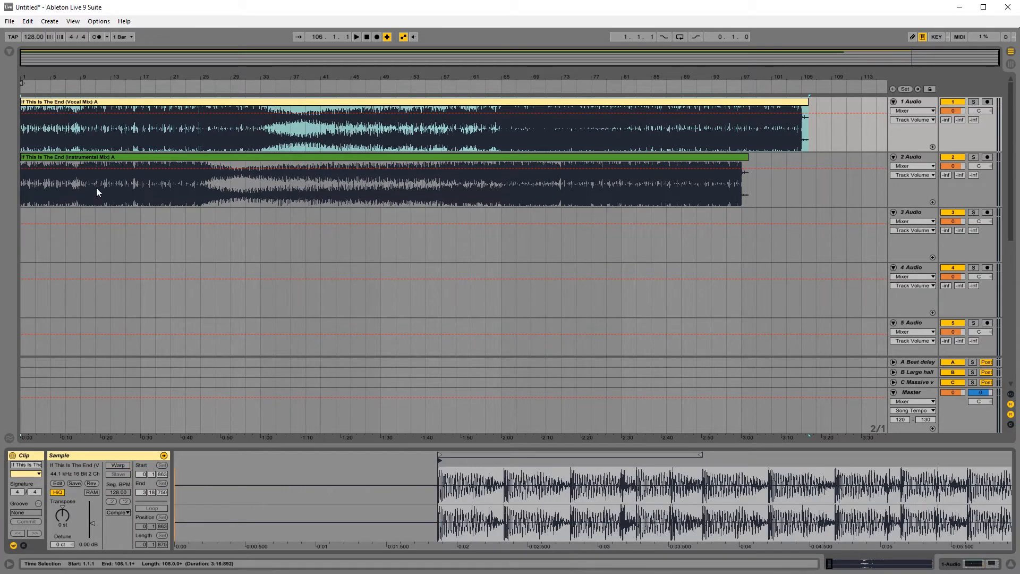
pyautogui.click(126, 156)
pyautogui.click(121, 466)
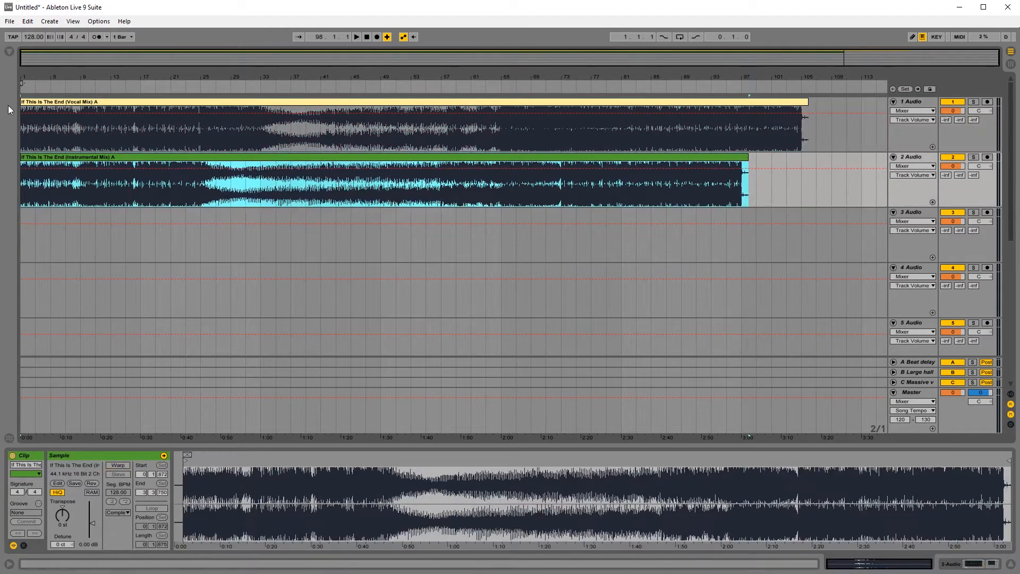
# Turn off Snap to Grid for the arrangement.
pyautogui.moveTo(26, 80); pyautogui.dragTo(60, 80)
pyautogui.moveTo(169, 74); pyautogui.dragTo(265, 106)
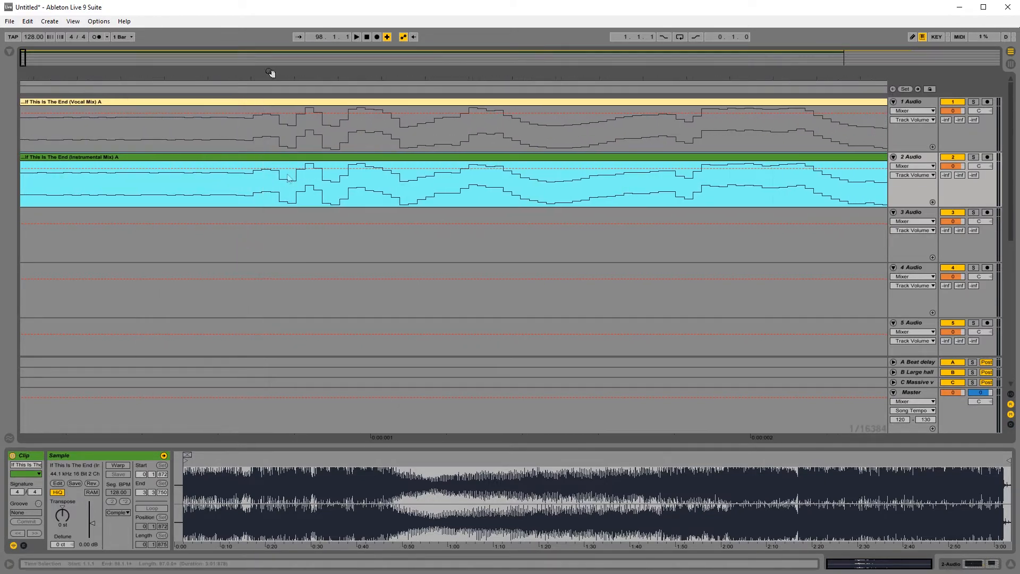
pyautogui.click(96, 24)
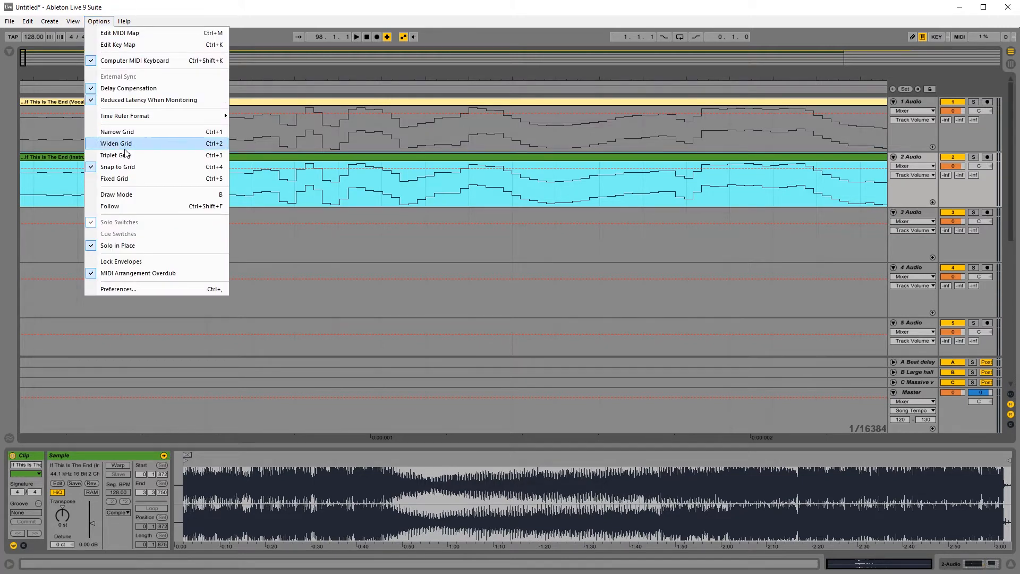
pyautogui.click(134, 167)
# Try nudging the instrumental clip slightly along the timeline, and undo the move.
pyautogui.moveTo(233, 165)
pyautogui.mouseDown()
pyautogui.moveTo(325, 169)
pyautogui.moveTo(216, 170)
pyautogui.mouseUp()
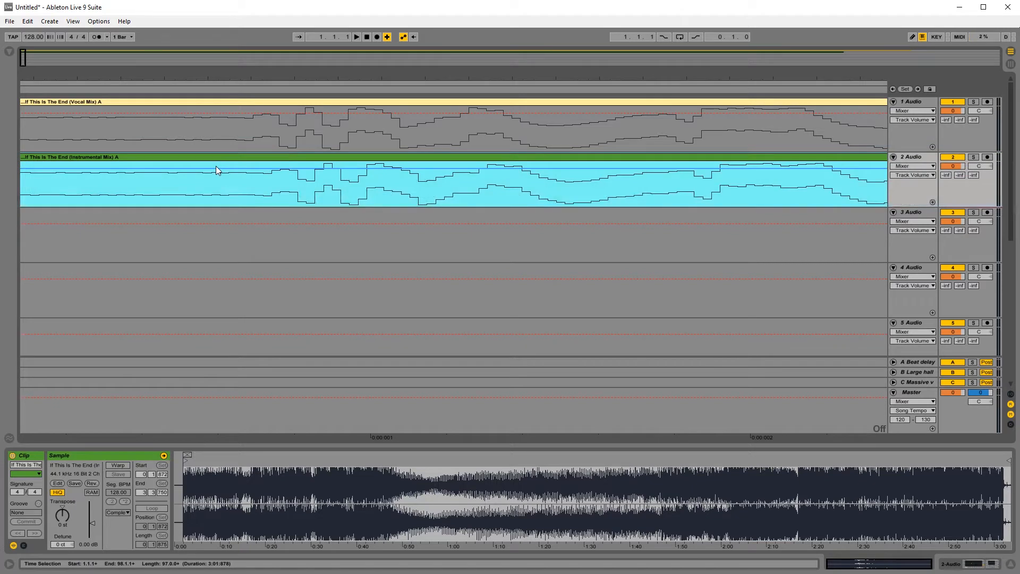
pyautogui.hotkey('ctrl', 'z')
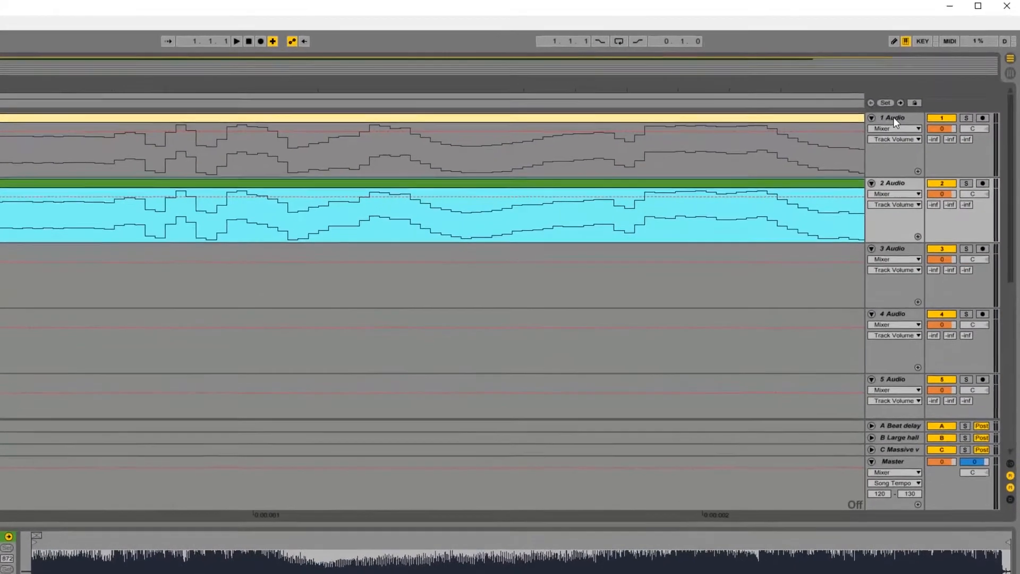
# Set the volume of the 1 Audio and 2 Audio tracks to -6.0 dB.
pyautogui.click(894, 117)
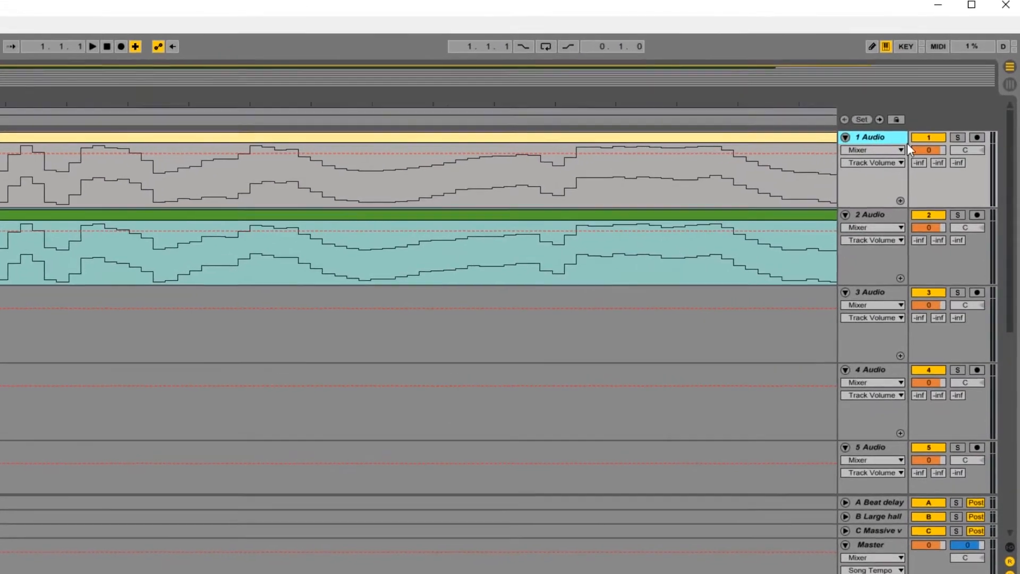
pyautogui.click(933, 160)
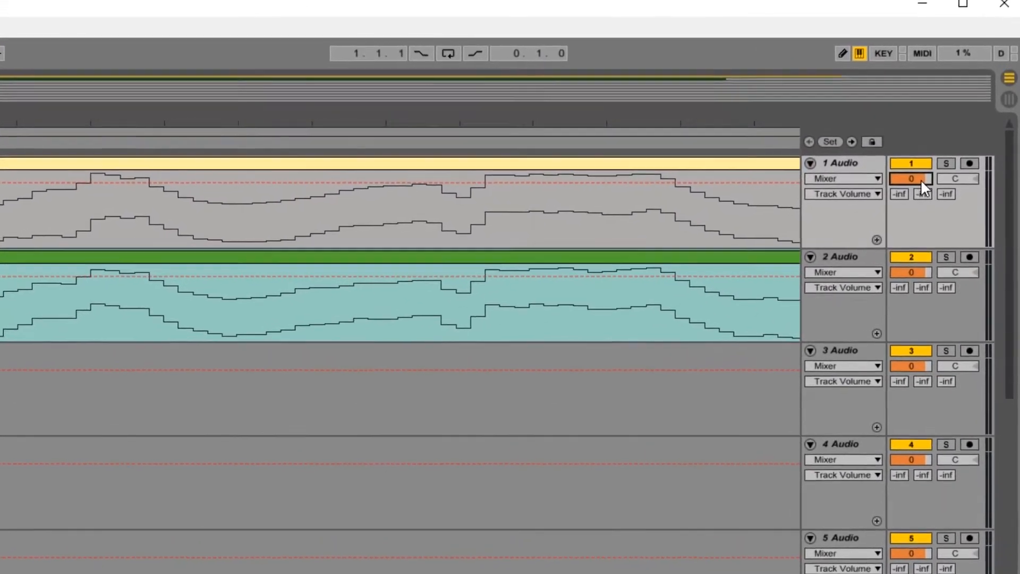
pyautogui.press('Return')
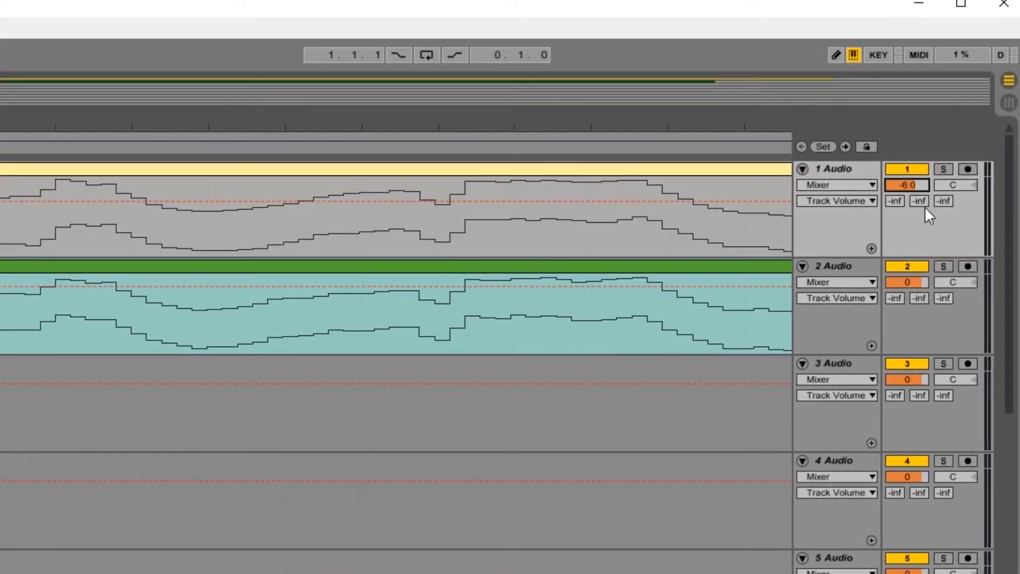
pyautogui.click(907, 282)
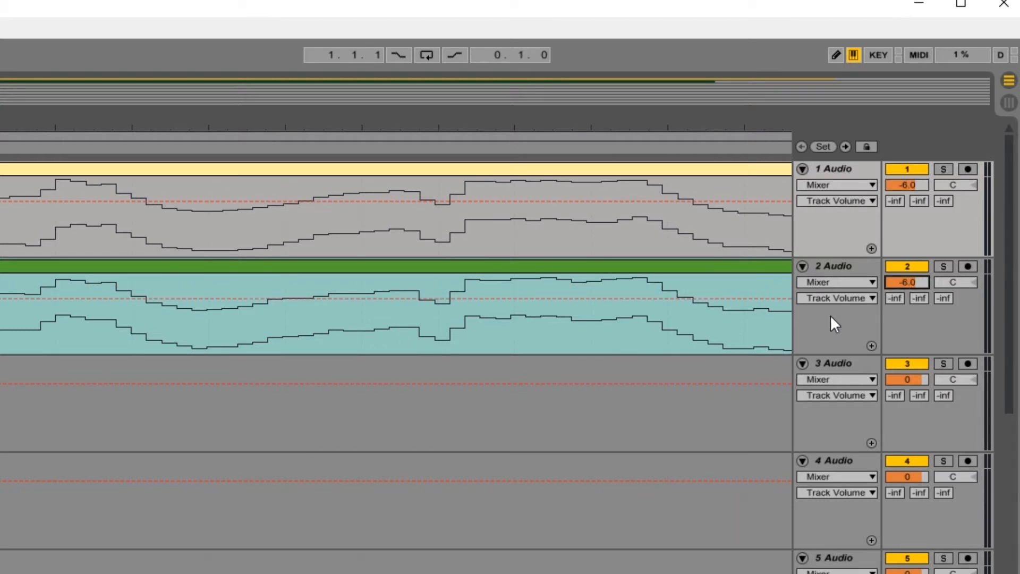
# Add a Utility effect ahead of EQ Eight on the 2 Audio track and enable its Phz-L and Phz-R phase inversion.
pyautogui.click(831, 332)
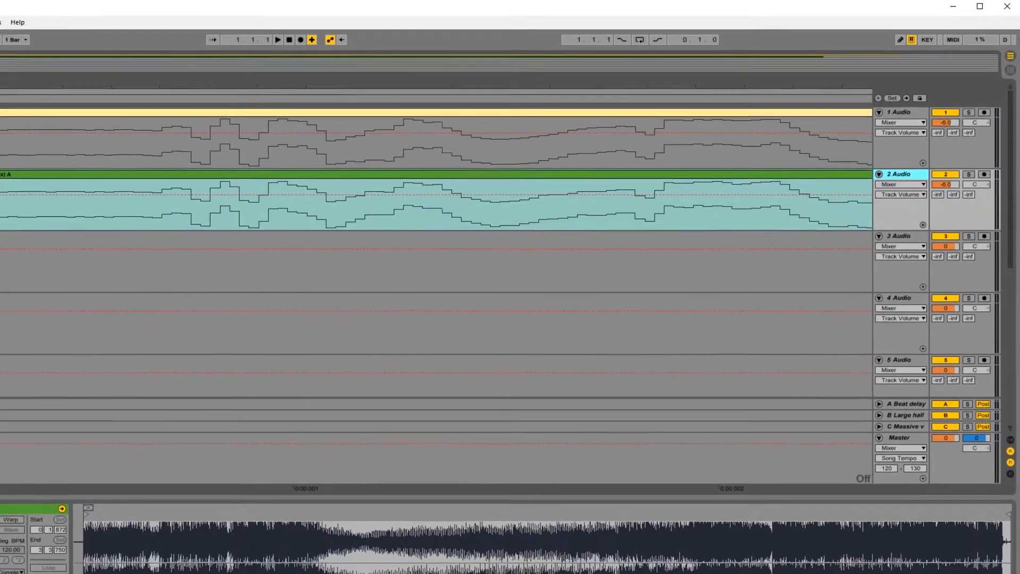
pyautogui.click(953, 565)
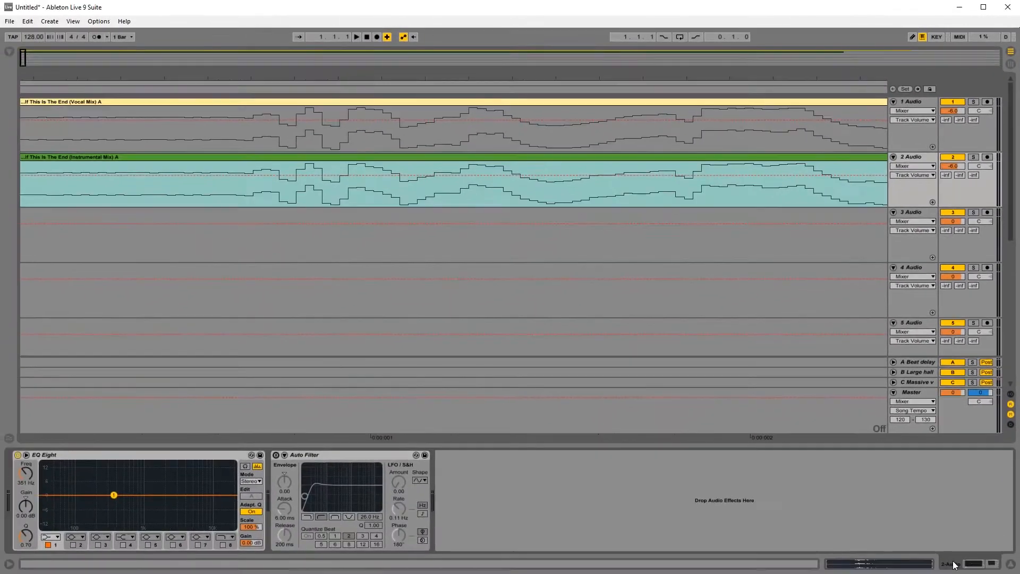
pyautogui.click(9, 53)
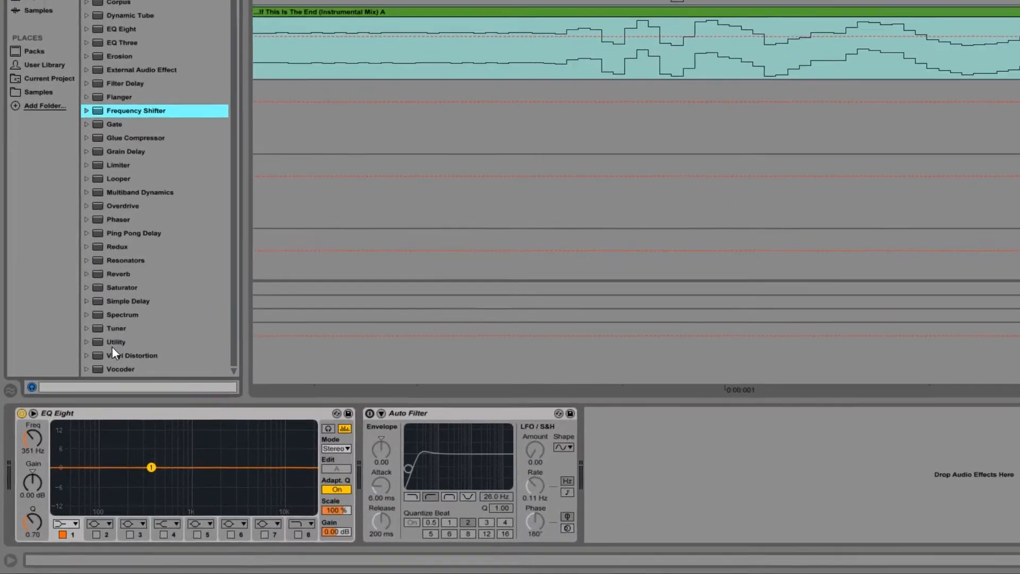
pyautogui.moveTo(87, 408); pyautogui.dragTo(377, 455)
pyautogui.moveTo(703, 349); pyautogui.dragTo(854, 362)
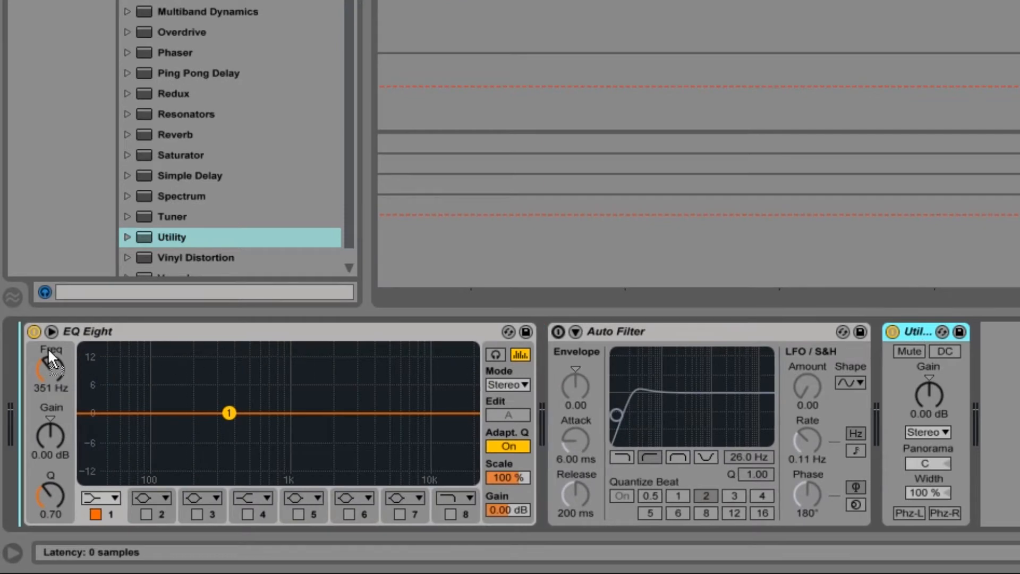
pyautogui.moveTo(48, 349); pyautogui.dragTo(50, 350)
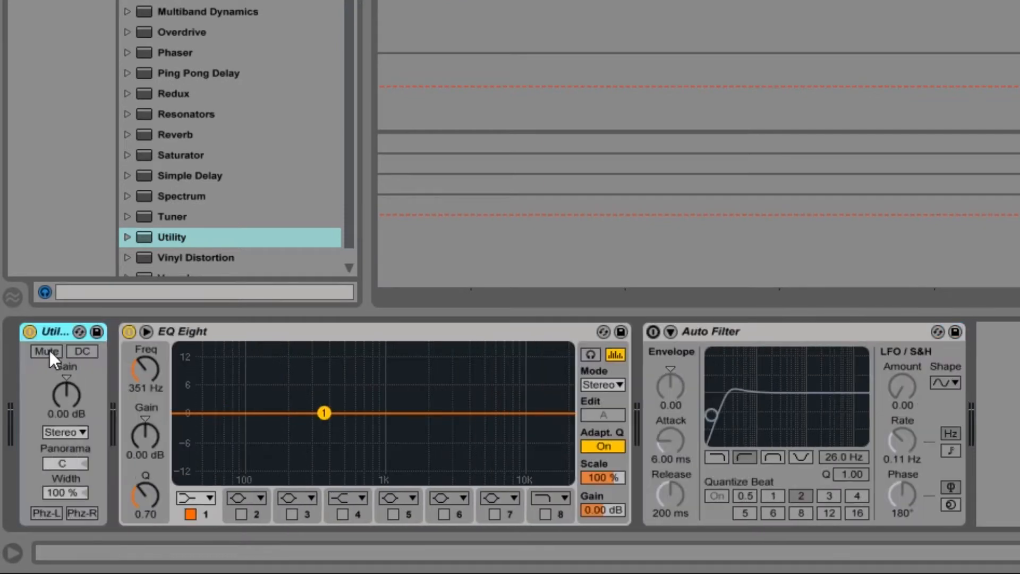
pyautogui.click(49, 509)
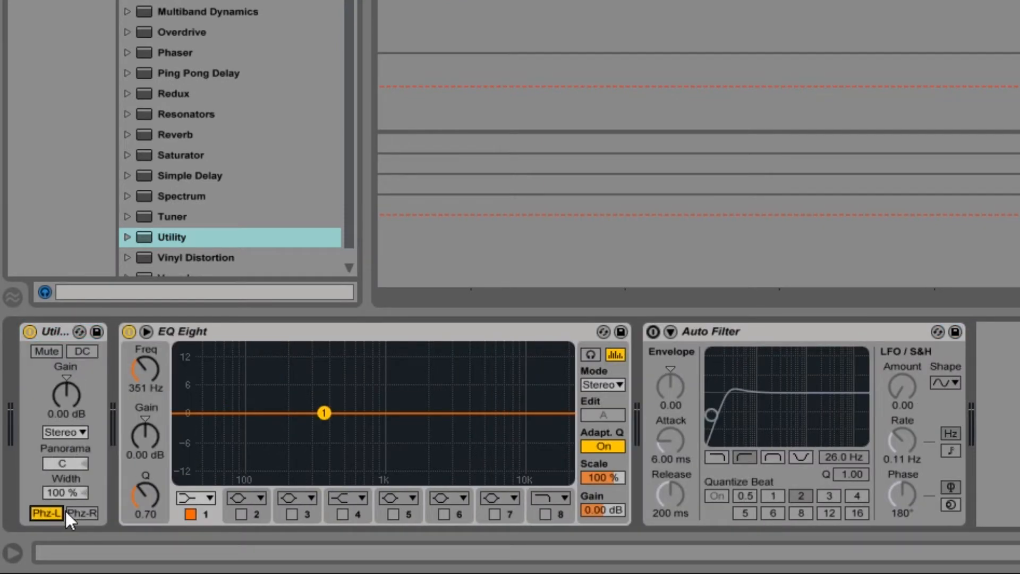
pyautogui.click(78, 511)
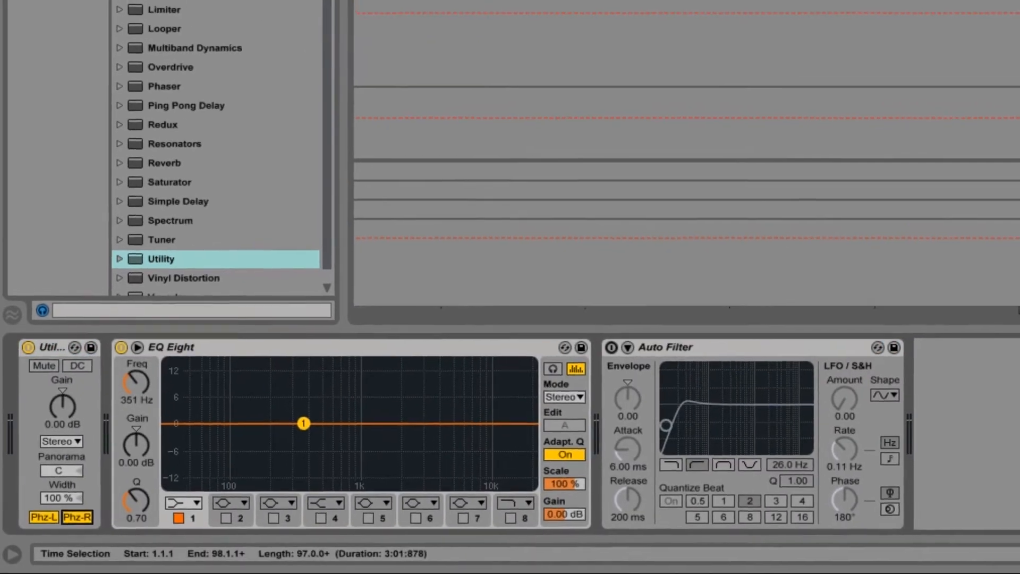
# Play the vocal and instrumental tracks together from the start of the arrangement.
pyautogui.click(340, 6)
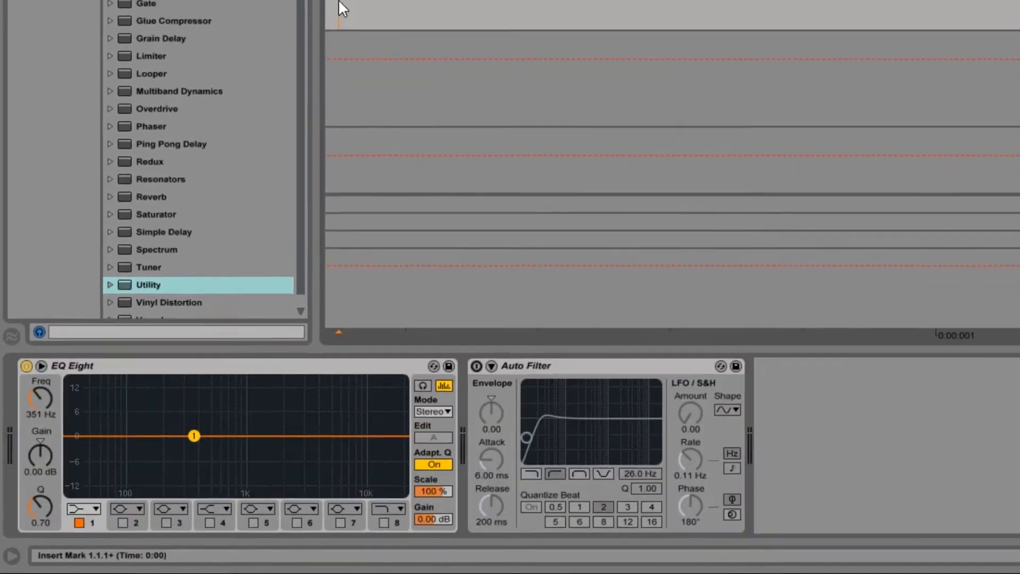
pyautogui.press('-')
pyautogui.press('-')
pyautogui.press('-')
pyautogui.press('-')
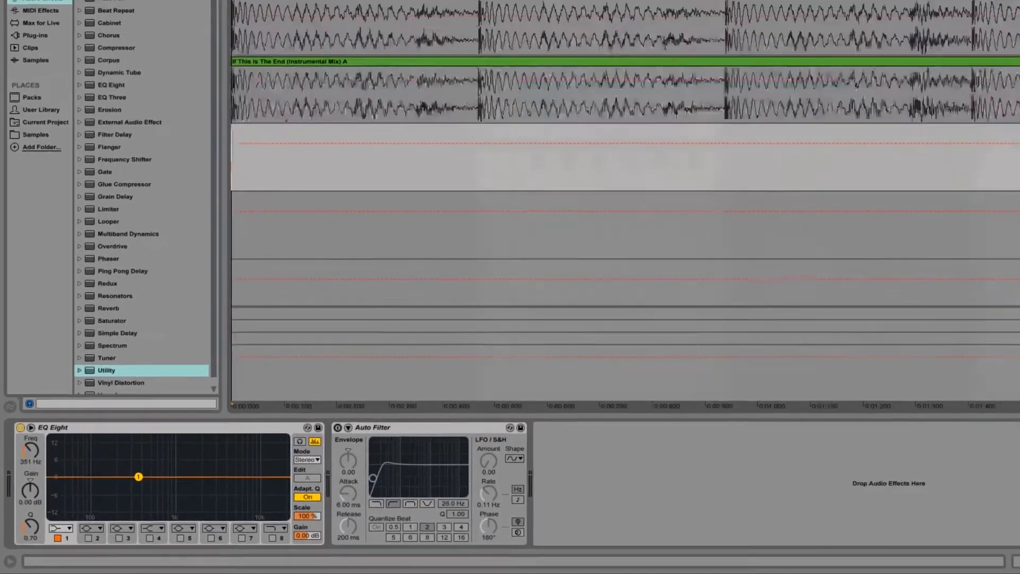
pyautogui.moveTo(206, 54); pyautogui.dragTo(206, 39)
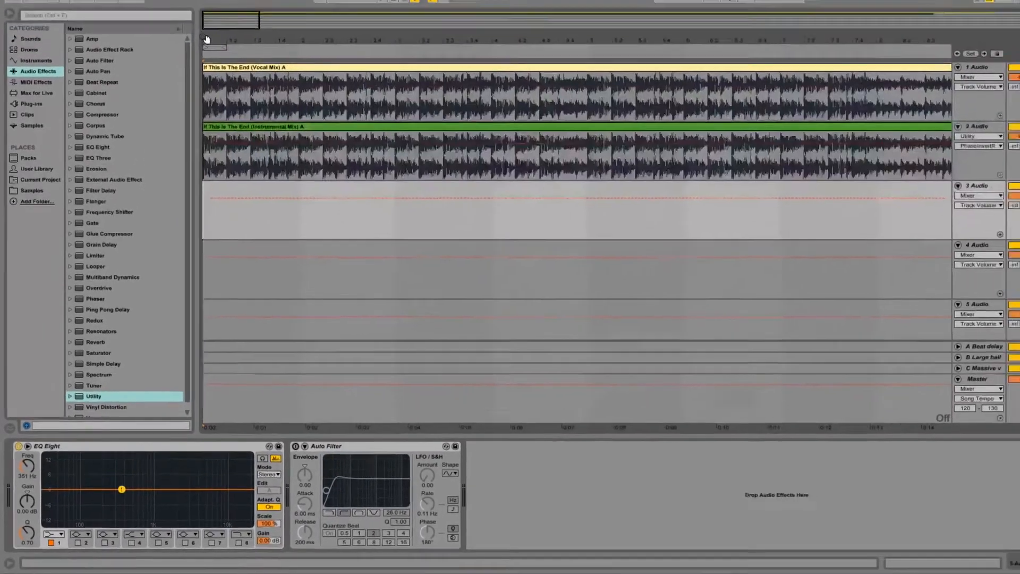
pyautogui.press('space')
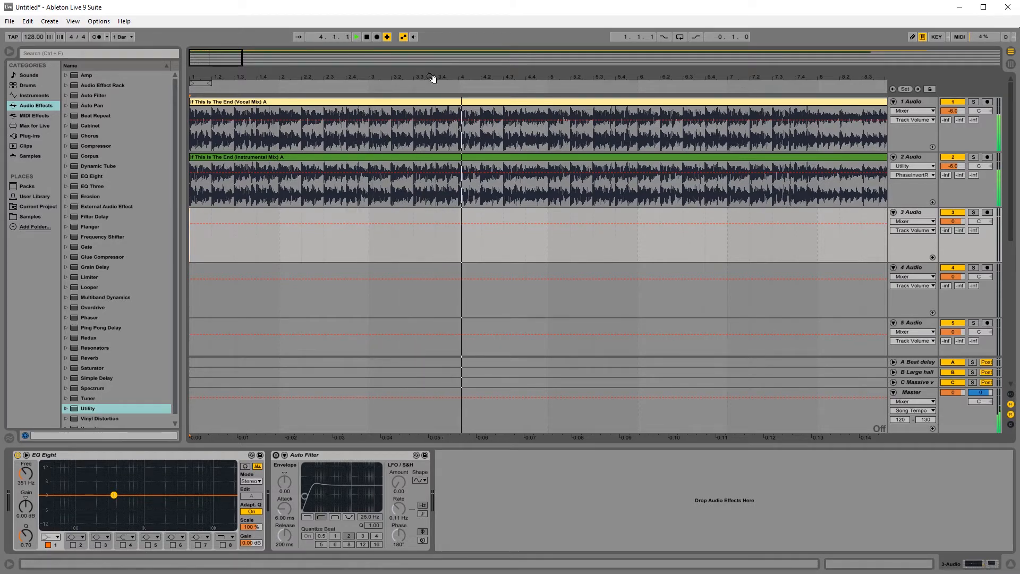
# Switch the 2 Audio track off and back on during playback to compare the sound.
pyautogui.moveTo(432, 78); pyautogui.dragTo(433, 46)
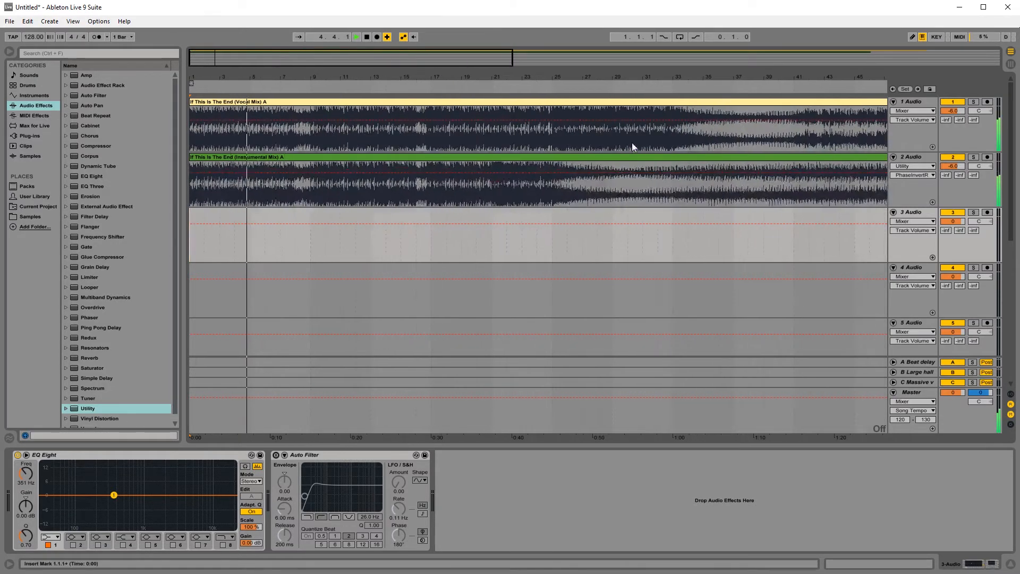
pyautogui.click(950, 158)
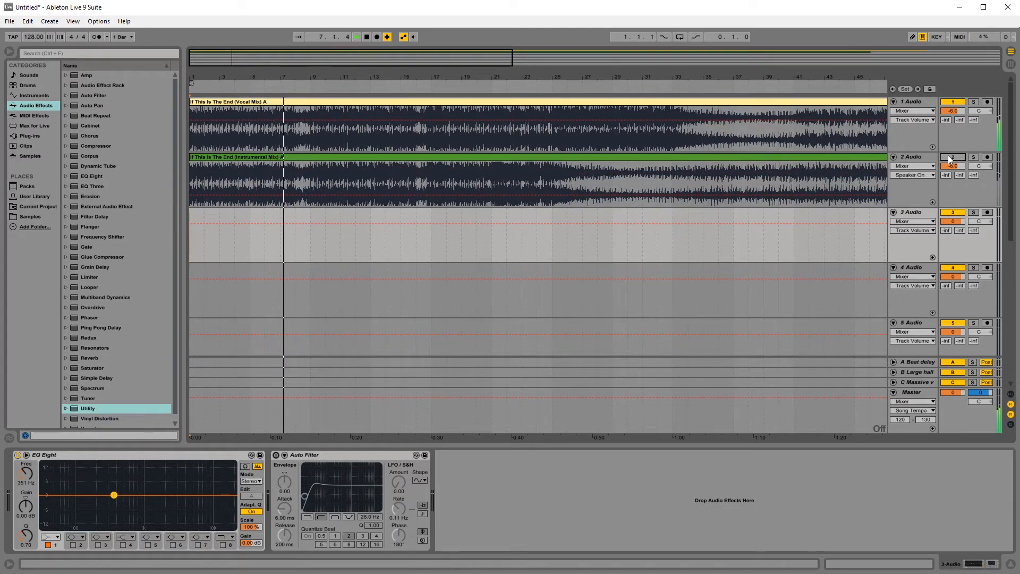
pyautogui.click(950, 157)
# Shift the instrumental clip slightly later during playback, and slide it back until its transients line up with the vocal clip.
pyautogui.moveTo(314, 81); pyautogui.dragTo(431, 117)
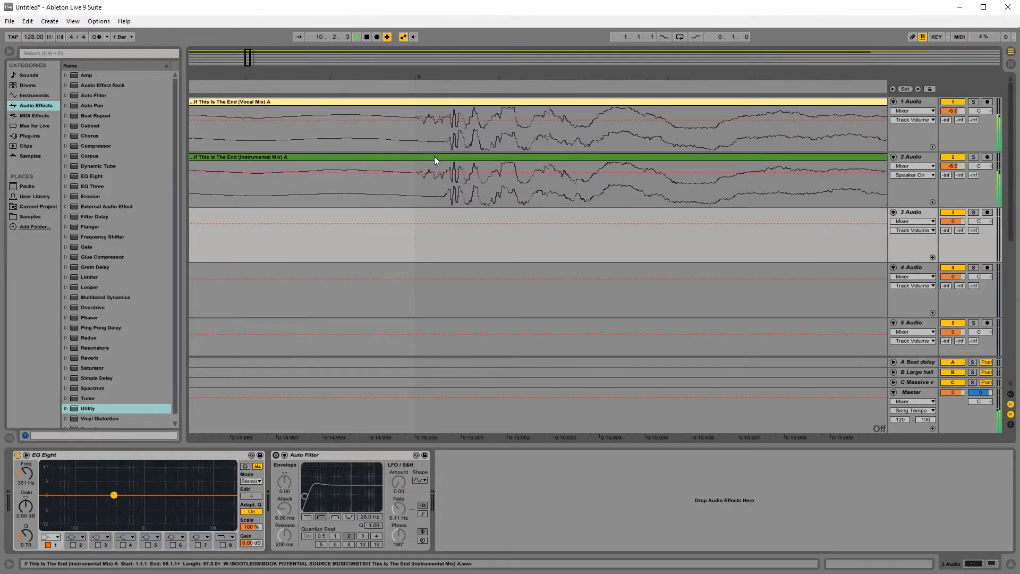
pyautogui.click(435, 157)
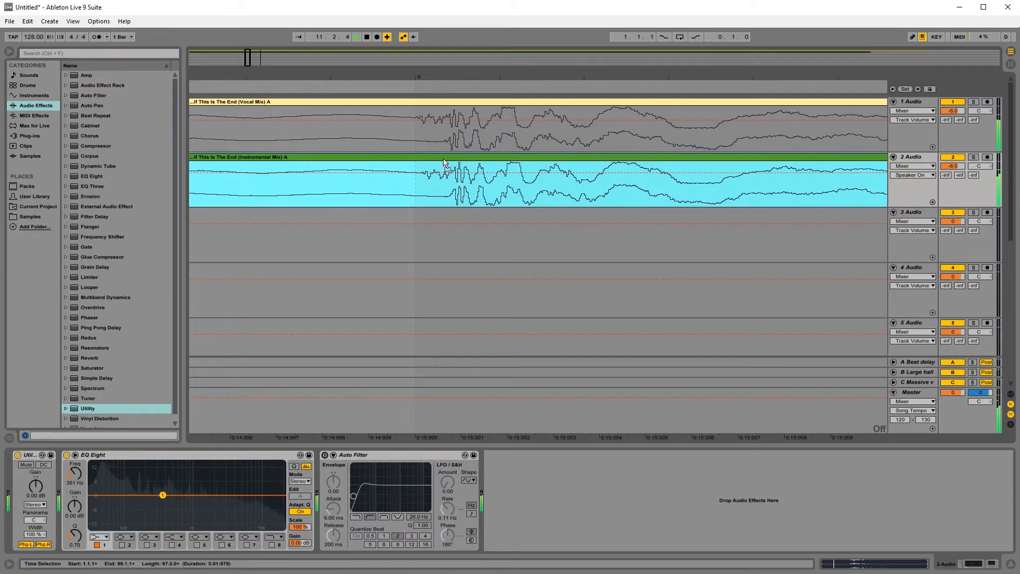
pyautogui.moveTo(429, 77); pyautogui.dragTo(447, 114)
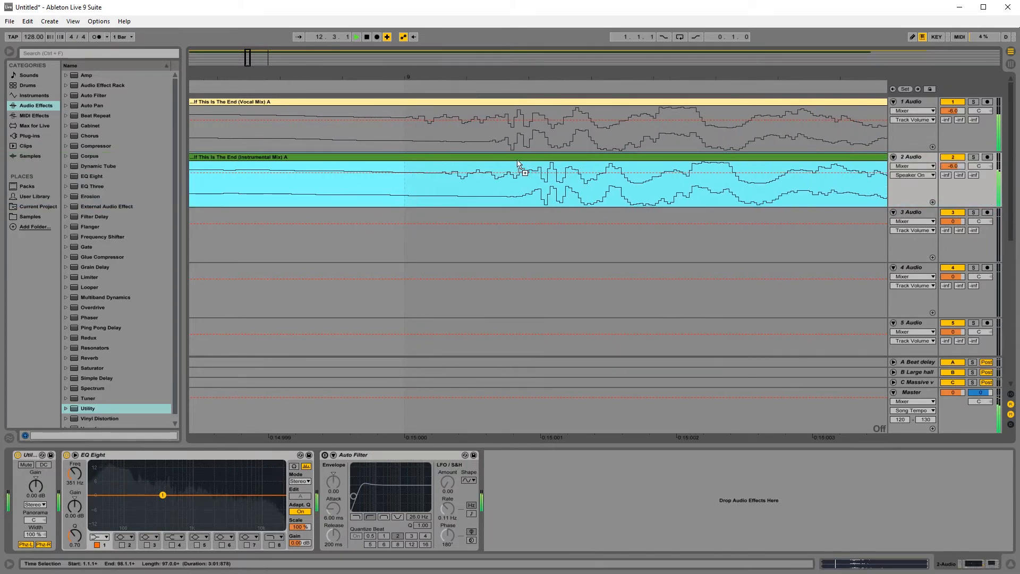
pyautogui.moveTo(522, 157); pyautogui.dragTo(491, 161)
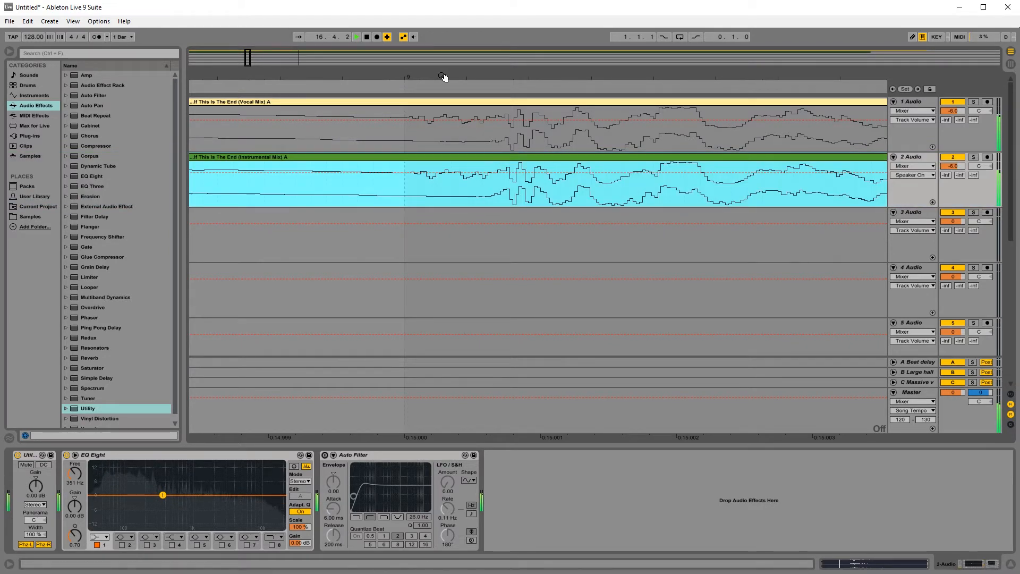
pyautogui.moveTo(507, 79); pyautogui.dragTo(505, 156)
pyautogui.moveTo(499, 79); pyautogui.dragTo(512, 100)
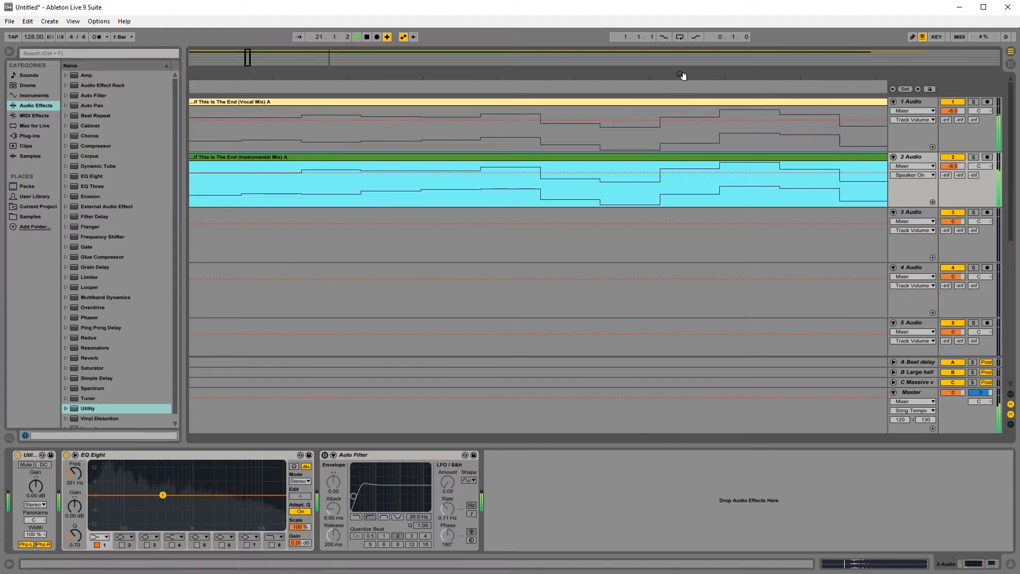
# Stop playback and compare the alignment of the vocal and instrumental waveforms around bar 91.
pyautogui.moveTo(680, 73)
pyautogui.mouseDown()
pyautogui.moveTo(680, 101)
pyautogui.moveTo(680, 53)
pyautogui.mouseUp()
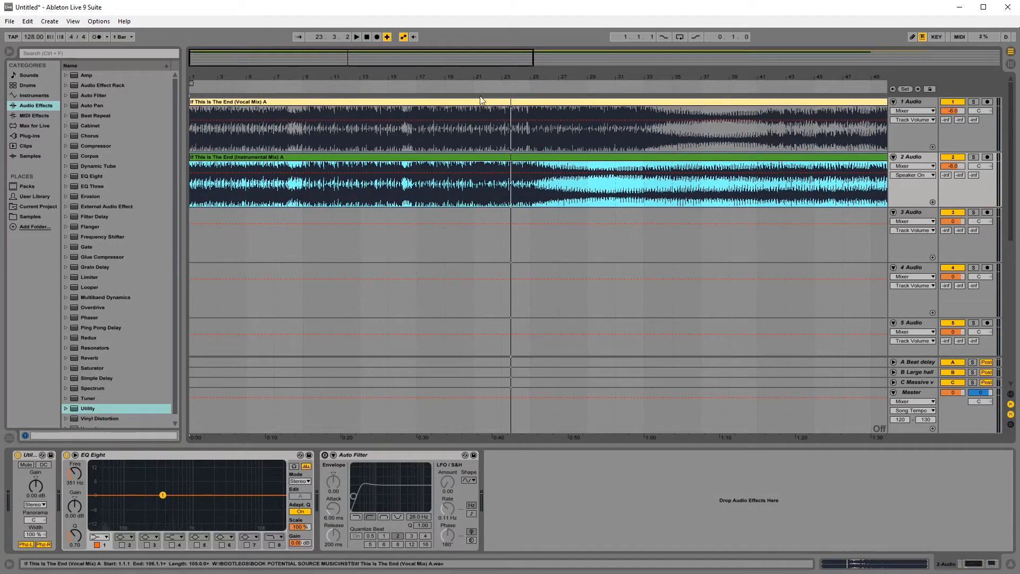
pyautogui.moveTo(498, 73); pyautogui.dragTo(499, 47)
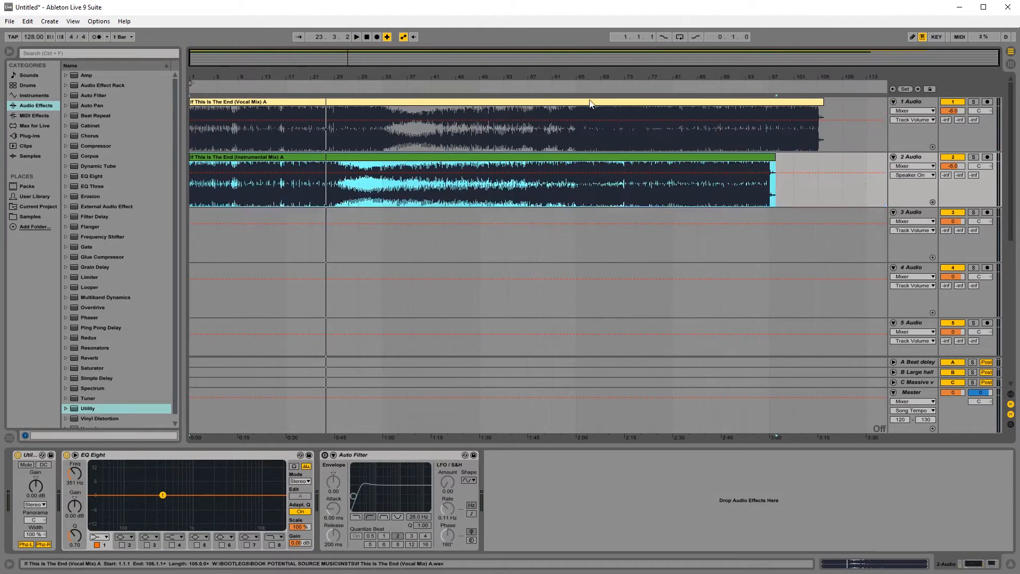
pyautogui.moveTo(734, 74); pyautogui.dragTo(735, 146)
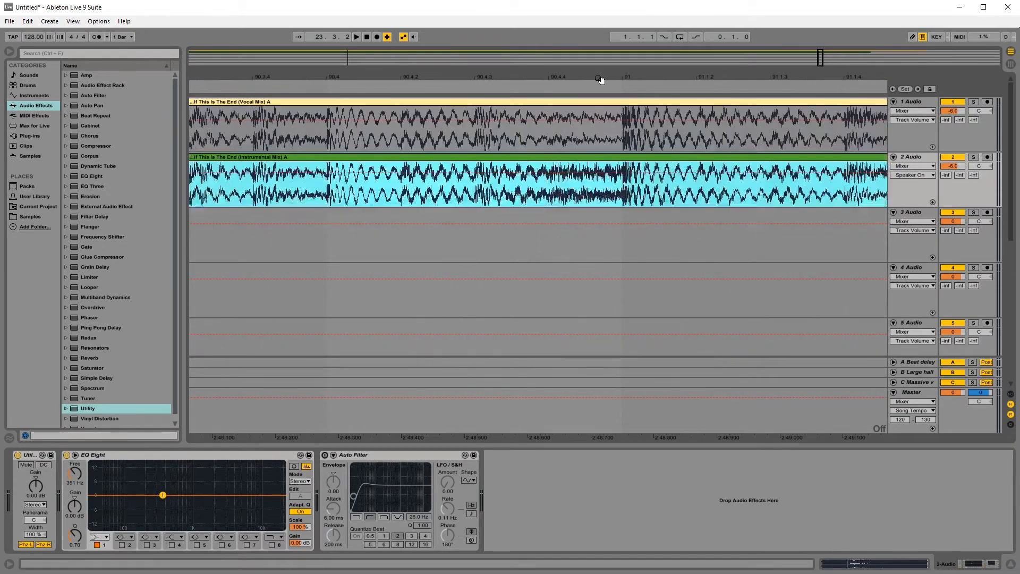
pyautogui.moveTo(628, 79); pyautogui.dragTo(735, 76)
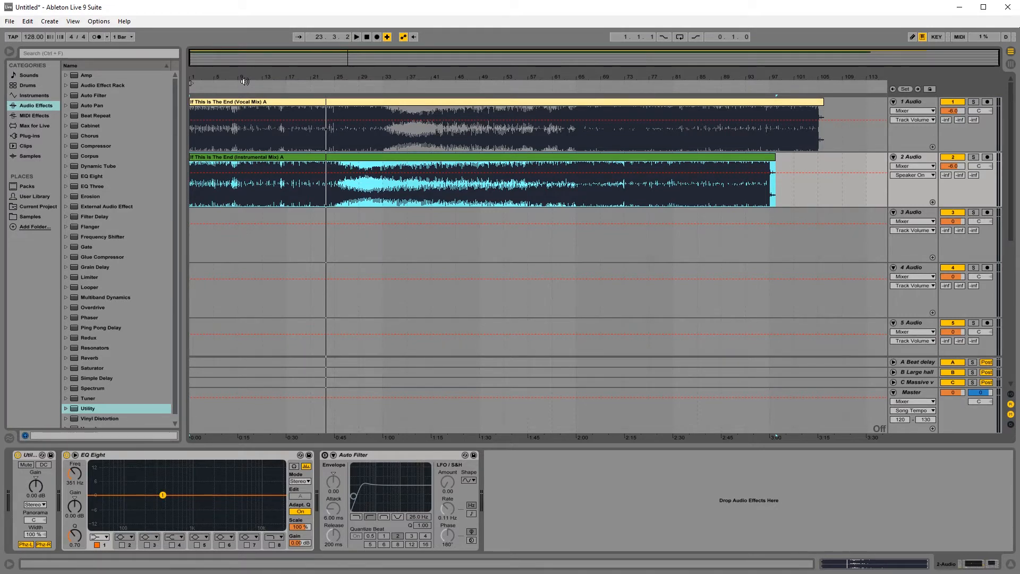
# Split the instrumental clip on the 2 Audio track at about bar 8.4.
pyautogui.click(336, 202)
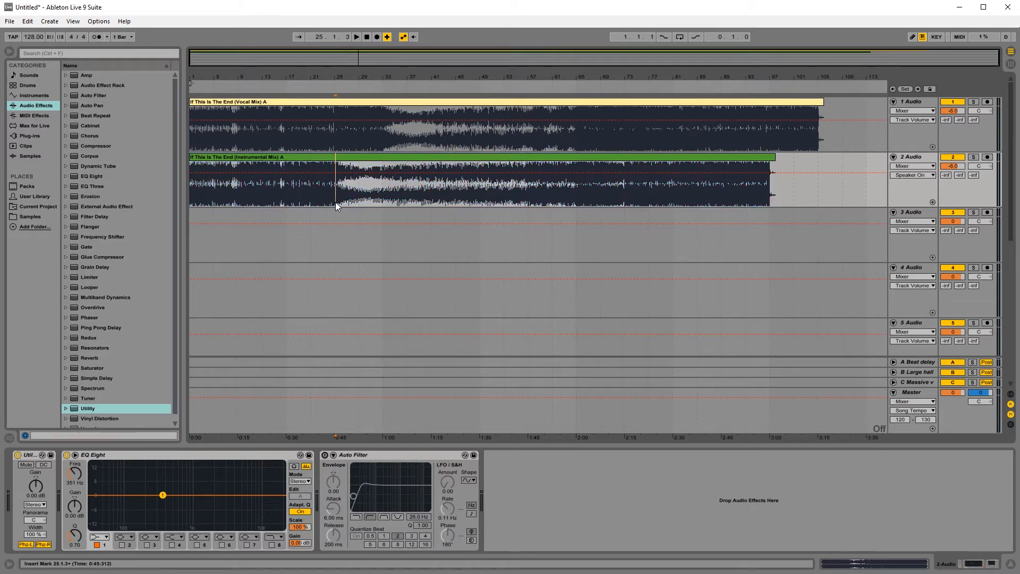
pyautogui.click(285, 196)
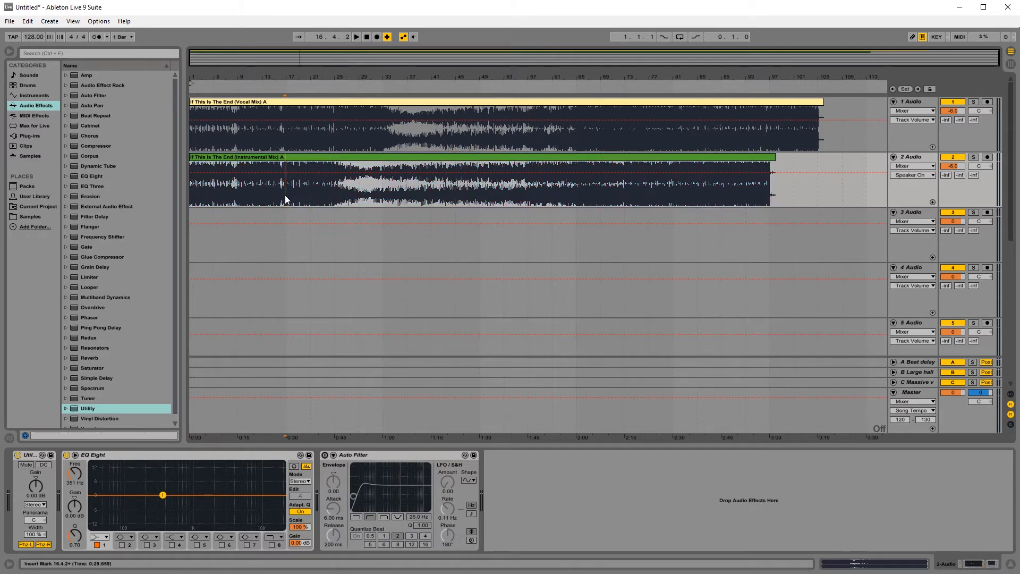
pyautogui.click(237, 194)
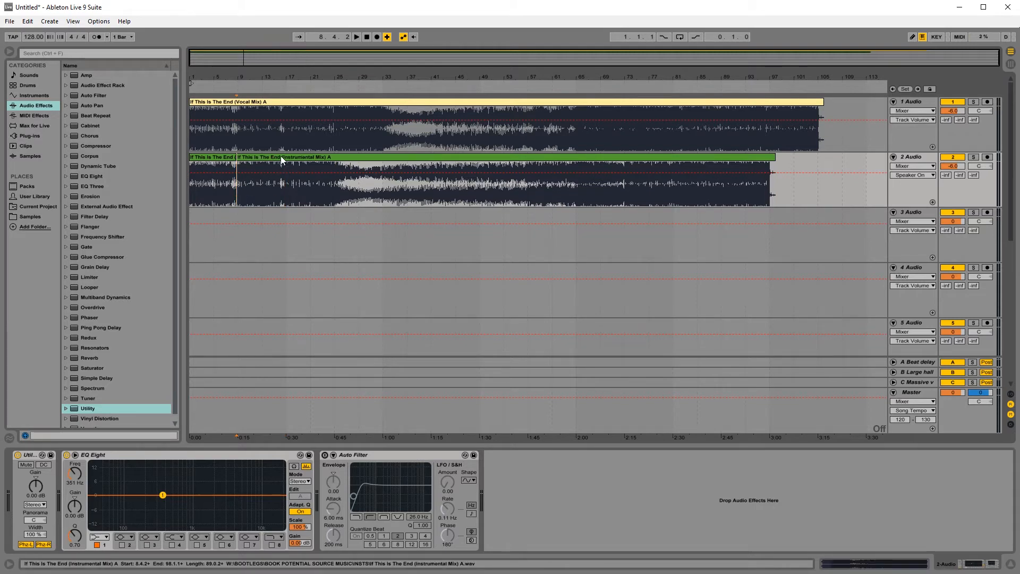
pyautogui.hotkey('ctrl', 'e')
# Enable Snap to Grid and move the second instrumental part later so its end lines up with the vocal clip's end.
pyautogui.moveTo(281, 155); pyautogui.dragTo(330, 161)
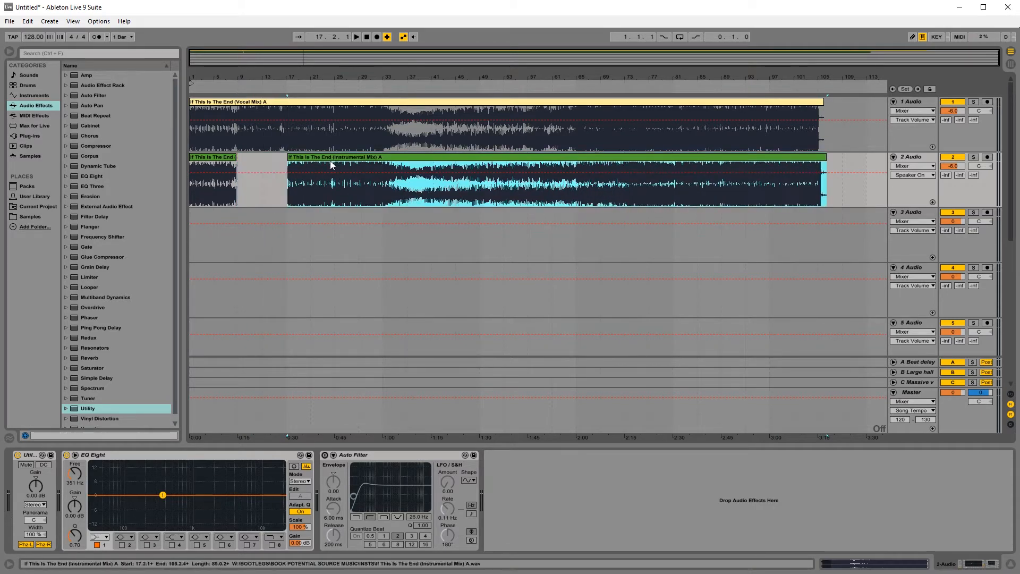
pyautogui.hotkey('ctrl', 'z')
pyautogui.click(93, 22)
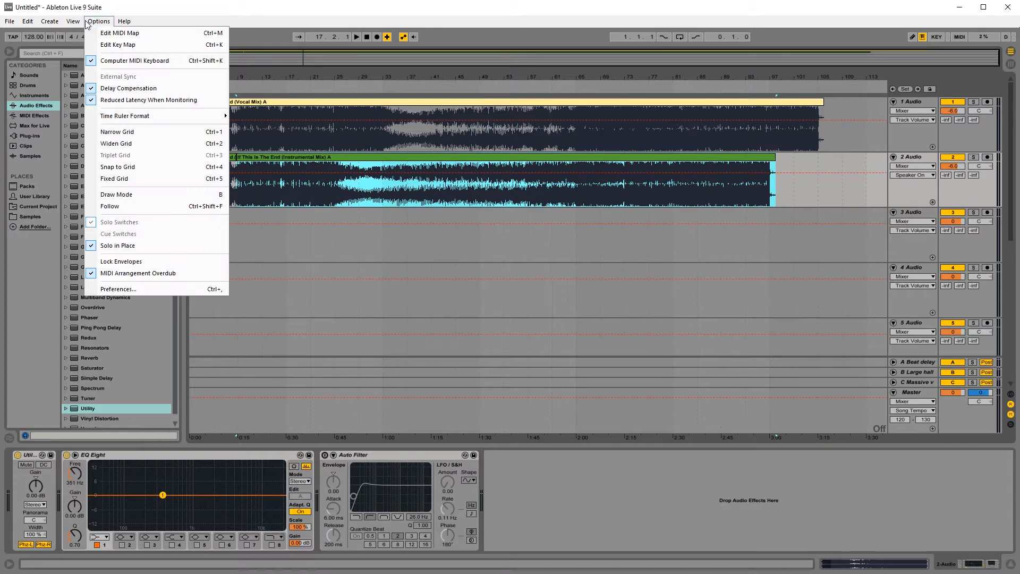
pyautogui.click(118, 166)
pyautogui.moveTo(296, 167); pyautogui.dragTo(348, 160)
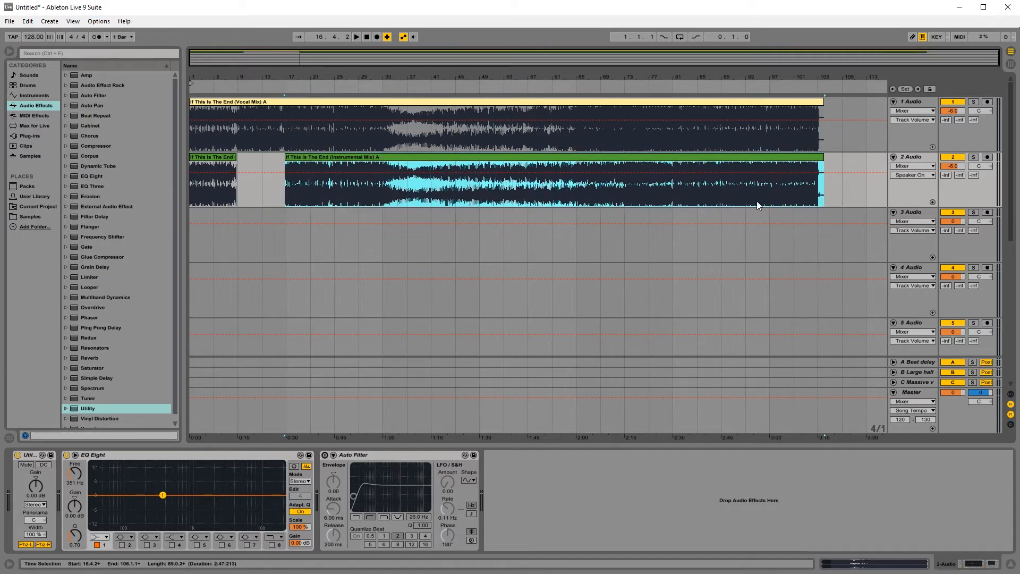
# Trim the start of the second instrumental part to bar 17 and extend the end of the first part to bar 9.
pyautogui.click(241, 196)
pyautogui.moveTo(237, 78)
pyautogui.mouseDown()
pyautogui.moveTo(246, 165)
pyautogui.moveTo(253, 81)
pyautogui.mouseUp()
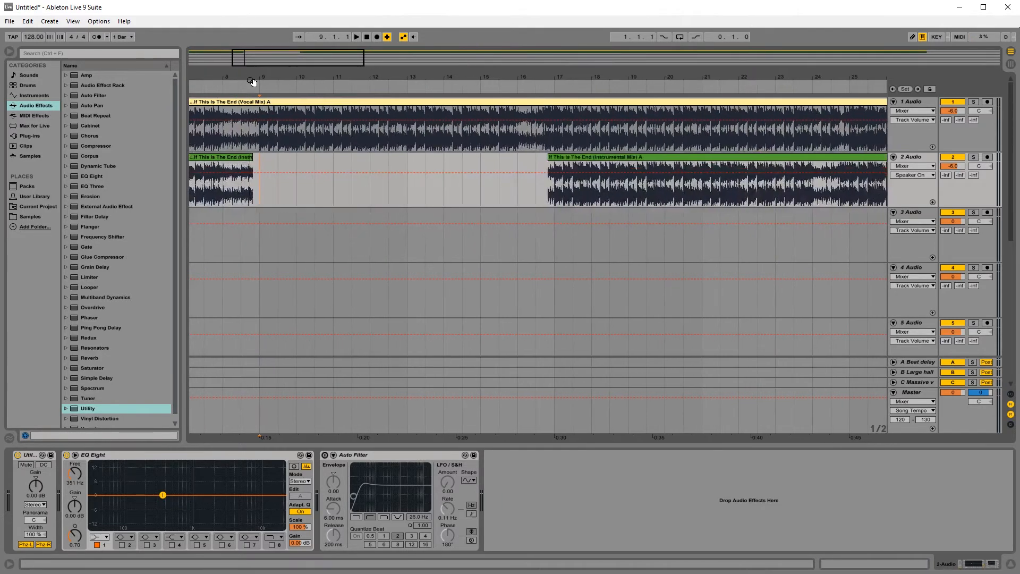
pyautogui.moveTo(549, 158); pyautogui.dragTo(555, 158)
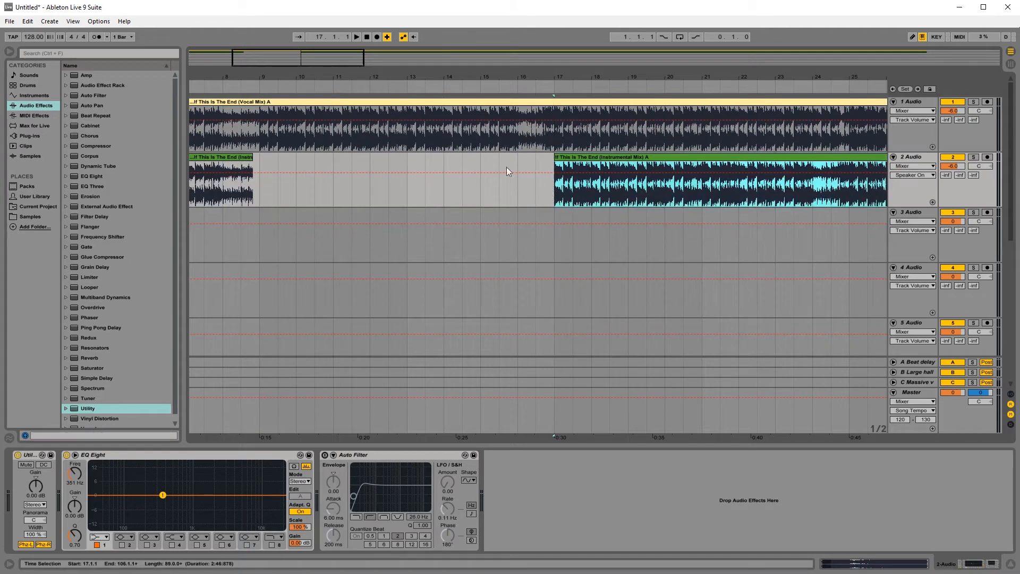
pyautogui.moveTo(252, 157); pyautogui.dragTo(257, 157)
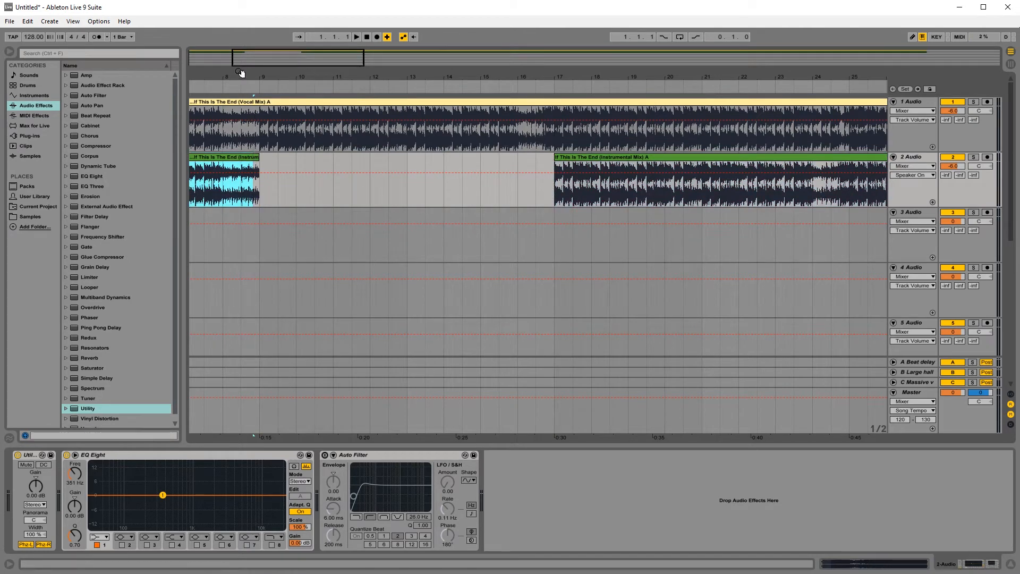
# Play the vocal and instrumental tracks together from bar 39 for a few bars, and stop playback.
pyautogui.moveTo(240, 73)
pyautogui.mouseDown()
pyautogui.moveTo(340, 62)
pyautogui.moveTo(355, 49)
pyautogui.mouseUp()
pyautogui.click(346, 246)
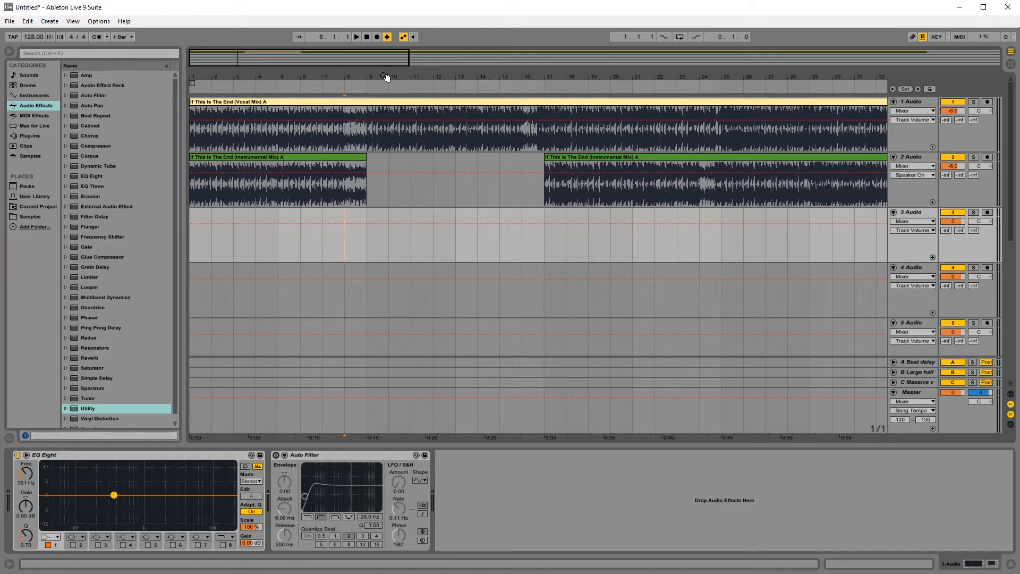
pyautogui.moveTo(386, 78); pyautogui.dragTo(286, 77)
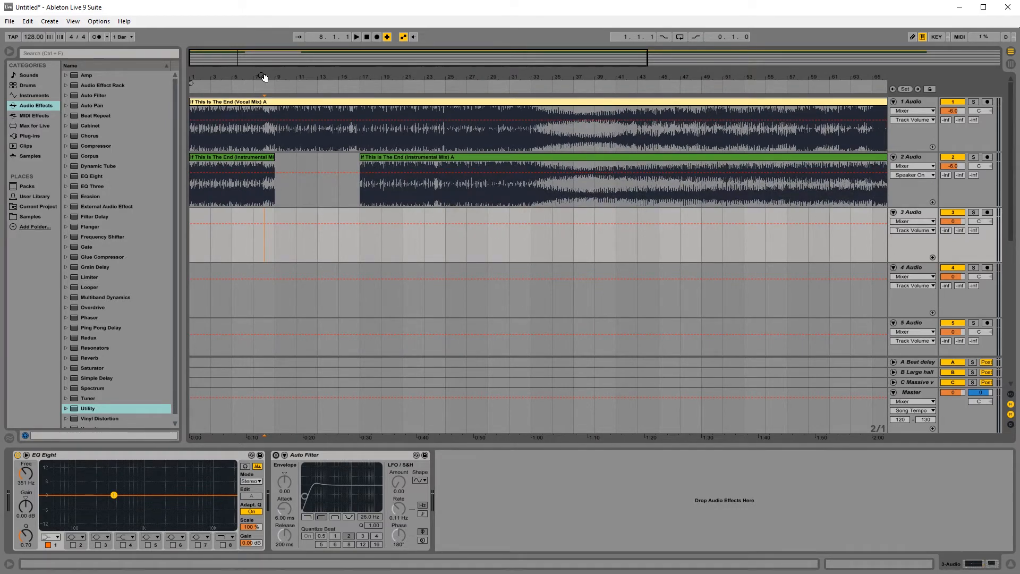
pyautogui.moveTo(265, 78)
pyautogui.mouseDown()
pyautogui.moveTo(262, 86)
pyautogui.moveTo(491, 91)
pyautogui.moveTo(271, 76)
pyautogui.mouseUp()
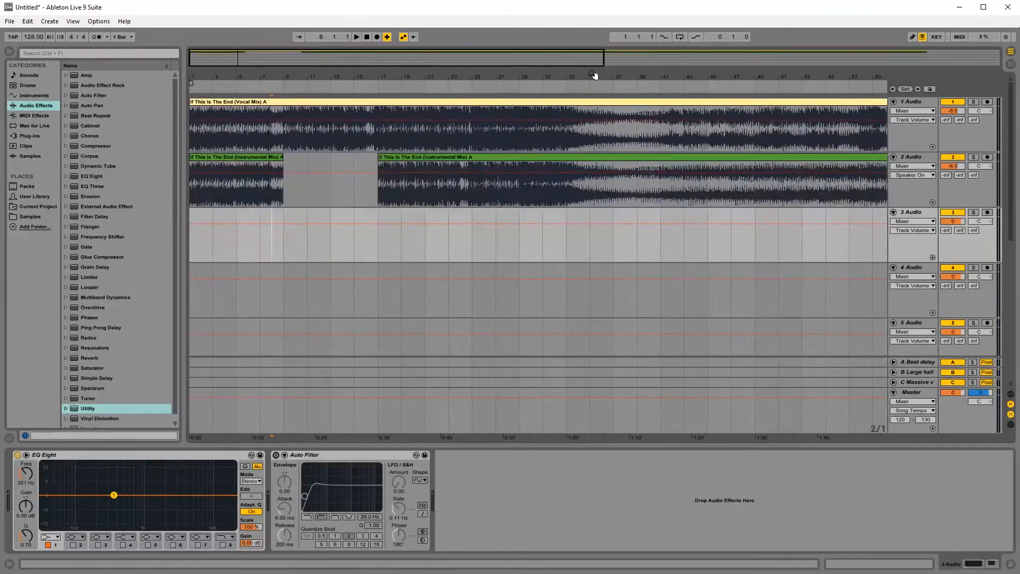
pyautogui.click(636, 181)
pyautogui.moveTo(645, 80); pyautogui.dragTo(566, 96)
pyautogui.press('space')
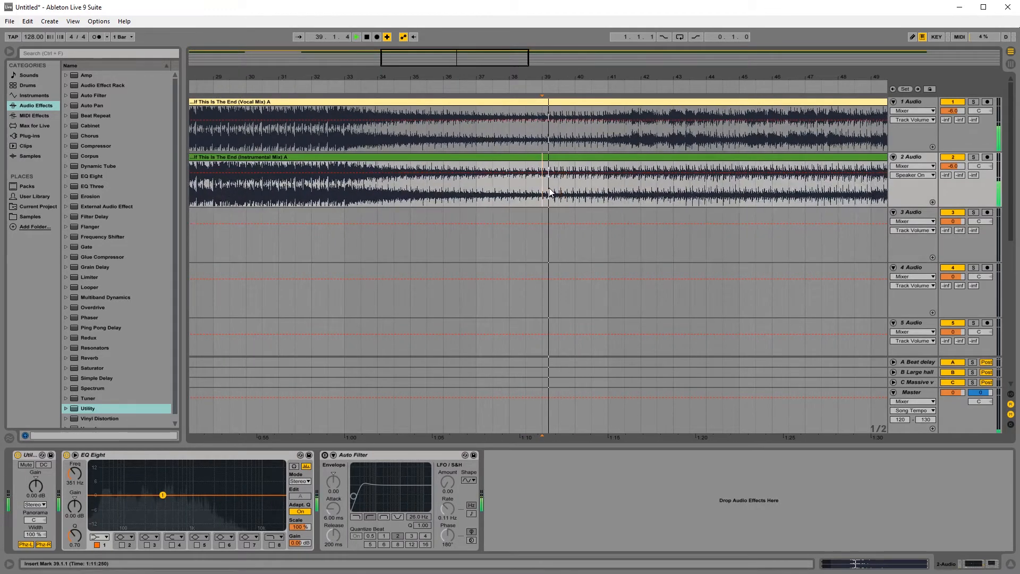
pyautogui.moveTo(534, 75); pyautogui.dragTo(534, 61)
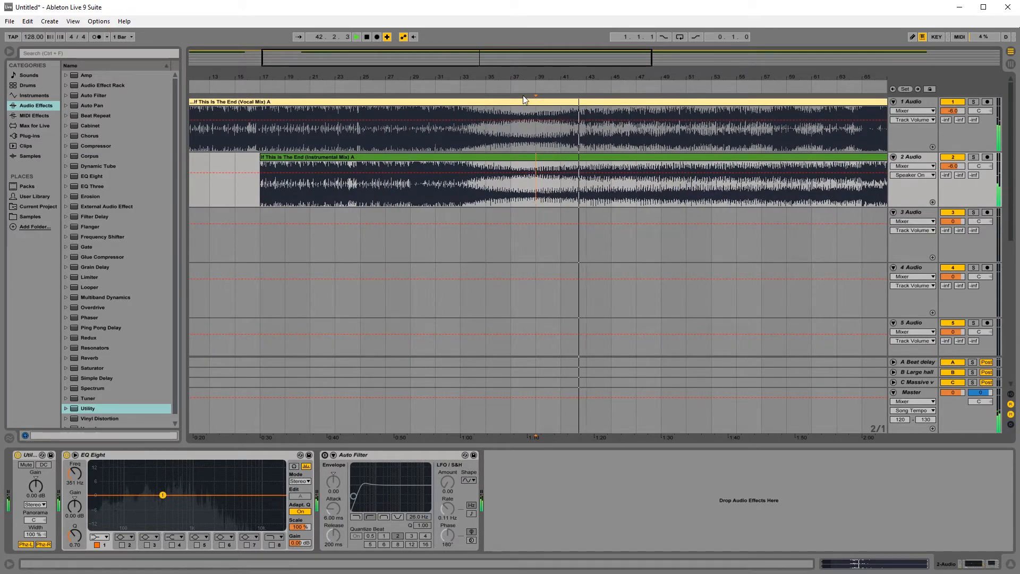
pyautogui.moveTo(522, 78); pyautogui.dragTo(426, 68)
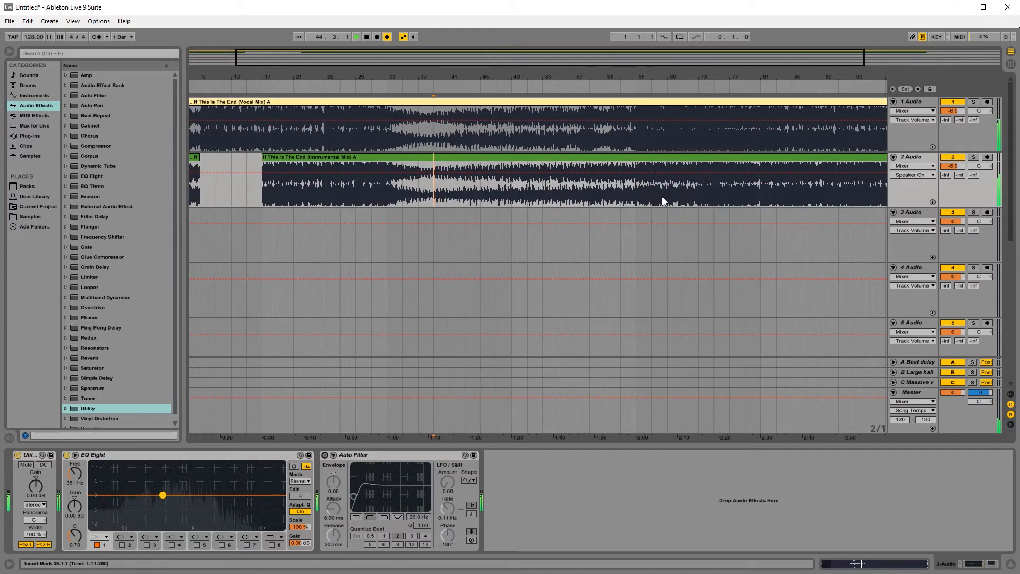
pyautogui.press('space')
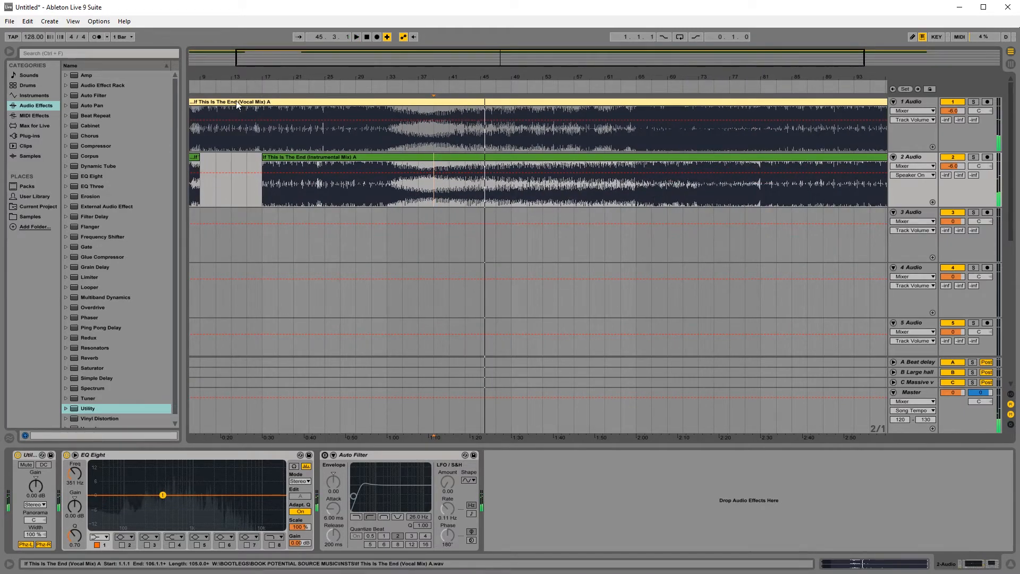
# Play both tracks from bar 17, where the second instrumental part starts, and stop after a few bars.
pyautogui.moveTo(241, 79); pyautogui.dragTo(315, 227)
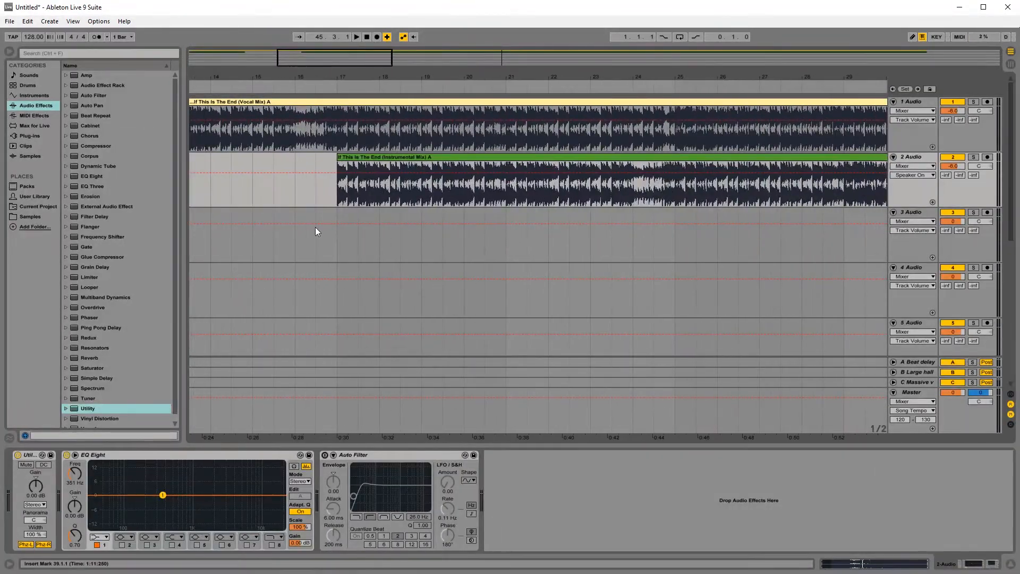
pyautogui.click(338, 242)
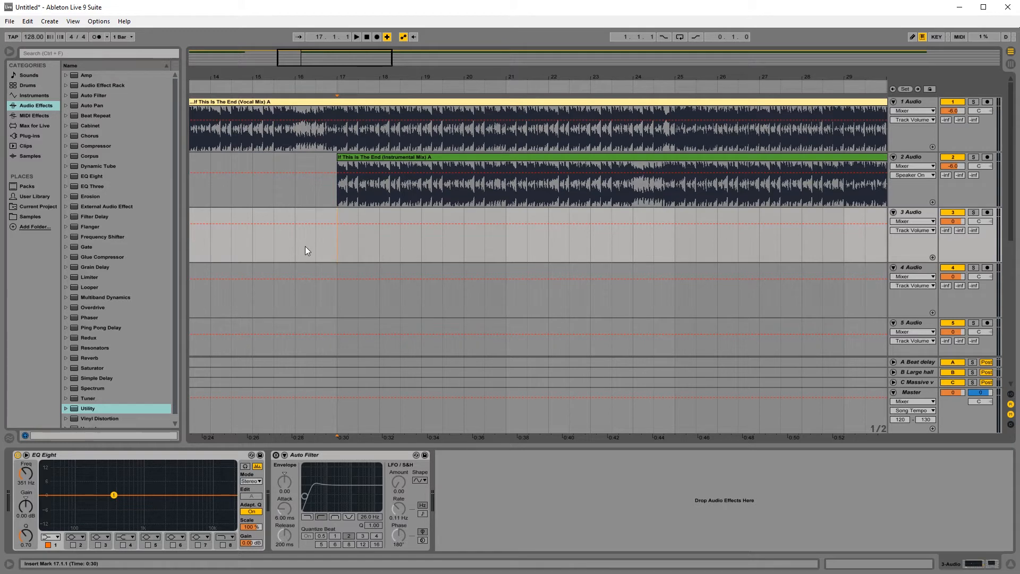
pyautogui.press('space')
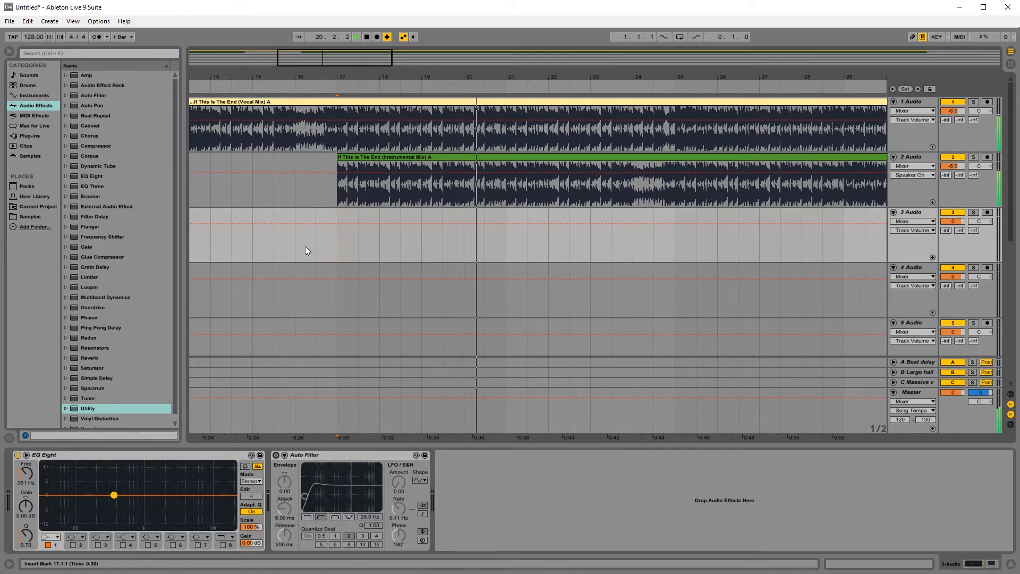
pyautogui.press('space')
# Play both tracks from bar 61 through the transition into the next section, and stop playback.
pyautogui.moveTo(519, 78); pyautogui.dragTo(519, 39)
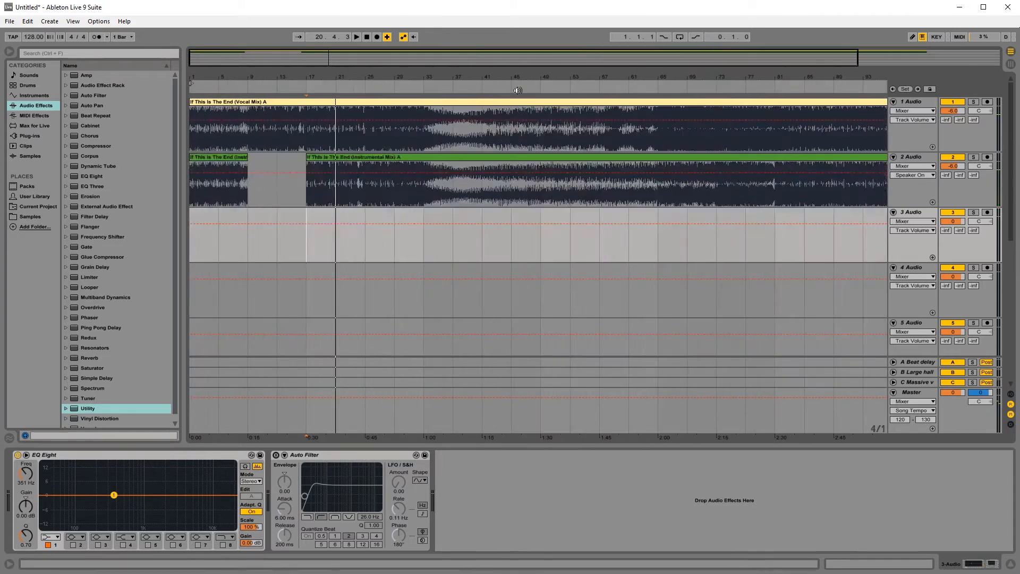
pyautogui.moveTo(682, 79); pyautogui.dragTo(682, 101)
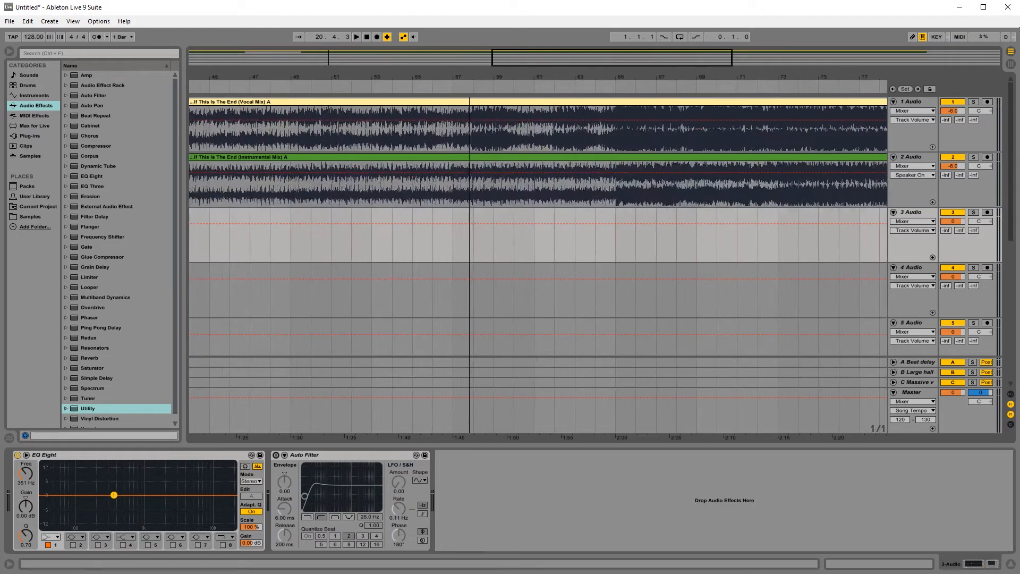
pyautogui.click(539, 142)
pyautogui.press('space')
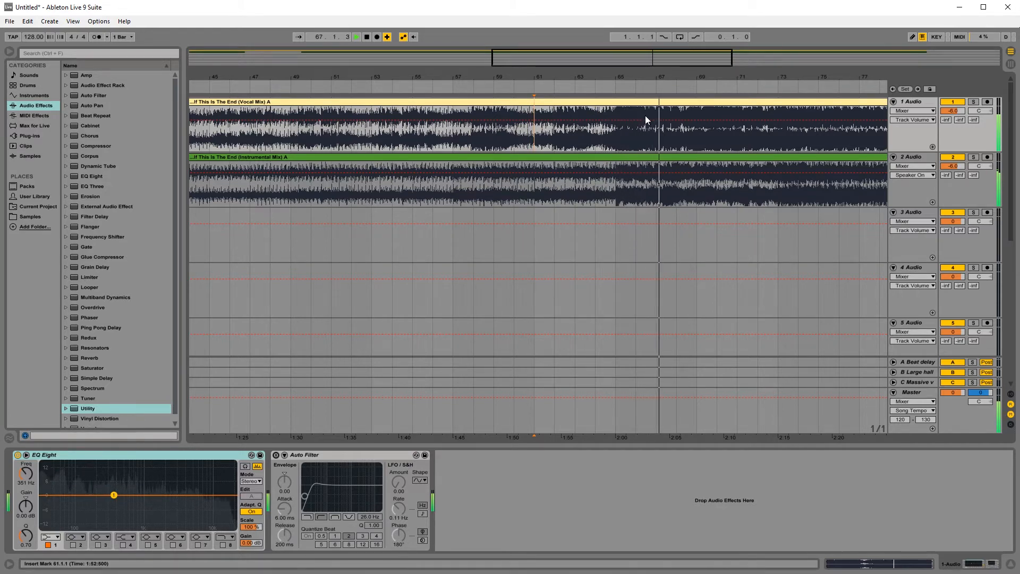
pyautogui.press('space')
# Show the Master track's Track Volume automation and lower it to about -62 dB from the start up to 1:15.
pyautogui.moveTo(482, 79); pyautogui.dragTo(464, 16)
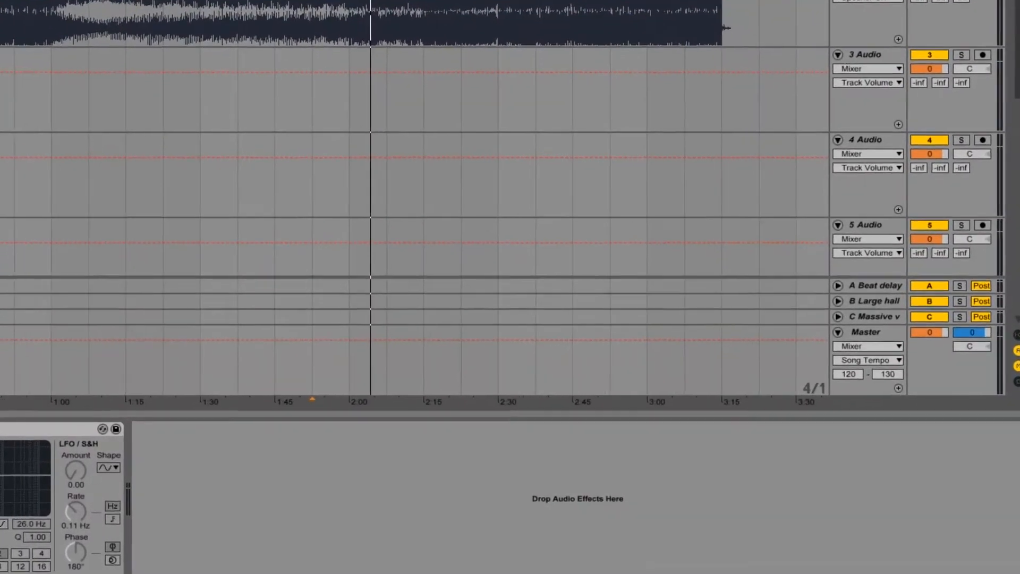
pyautogui.click(899, 372)
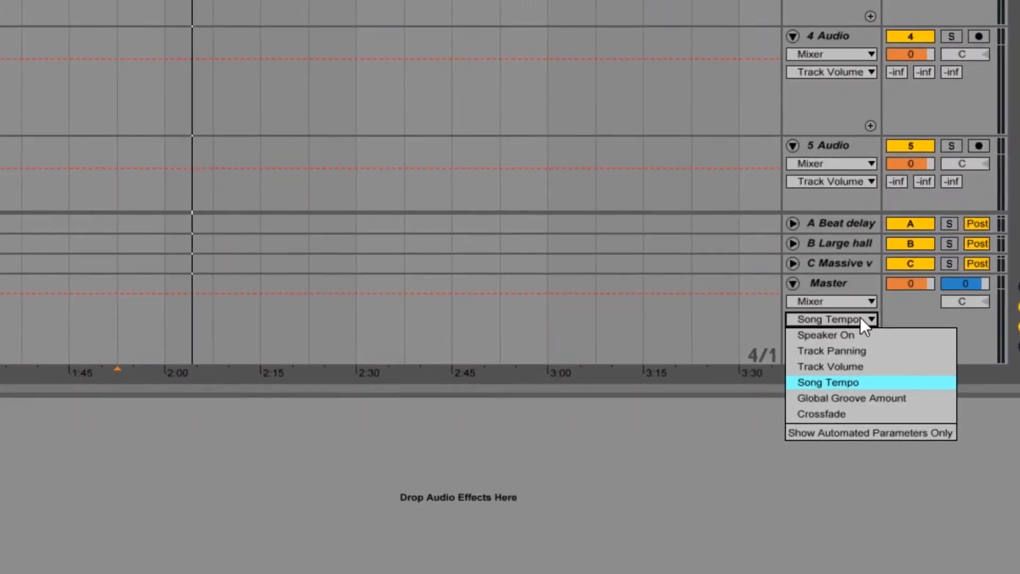
pyautogui.click(845, 370)
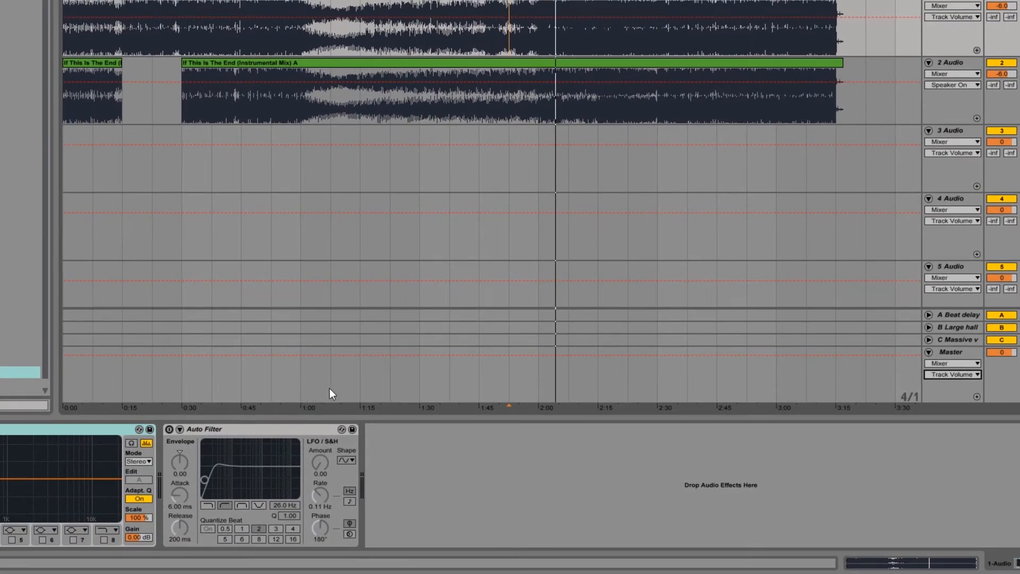
pyautogui.hotkey('ctrl', 'b')
pyautogui.click(341, 386)
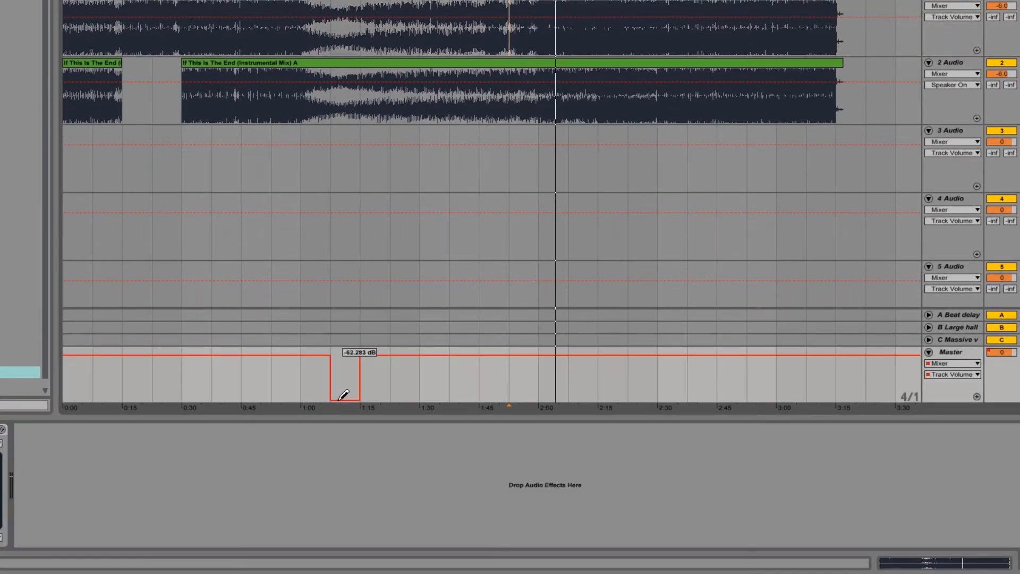
pyautogui.click(330, 355)
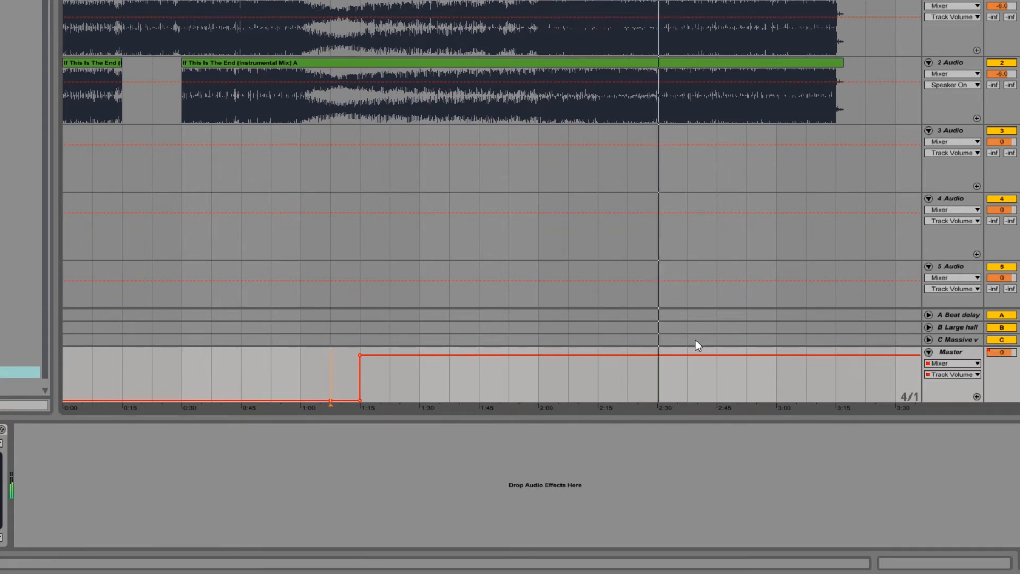
# Drop the Master volume automation to -inf dB from 2:45 to the end of the arrangement.
pyautogui.moveTo(723, 389); pyautogui.dragTo(722, 407)
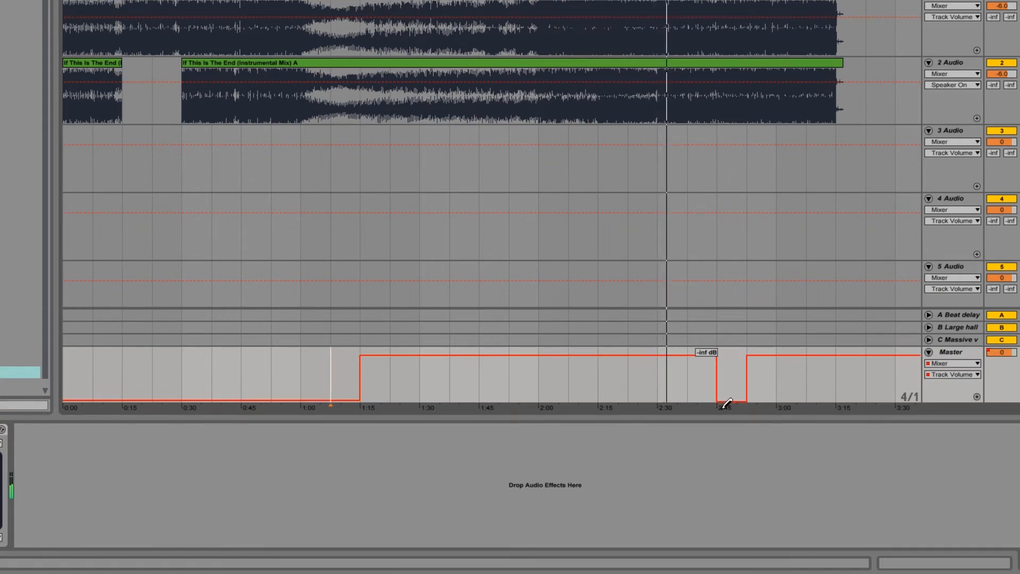
pyautogui.press('b')
pyautogui.moveTo(746, 356); pyautogui.dragTo(771, 402)
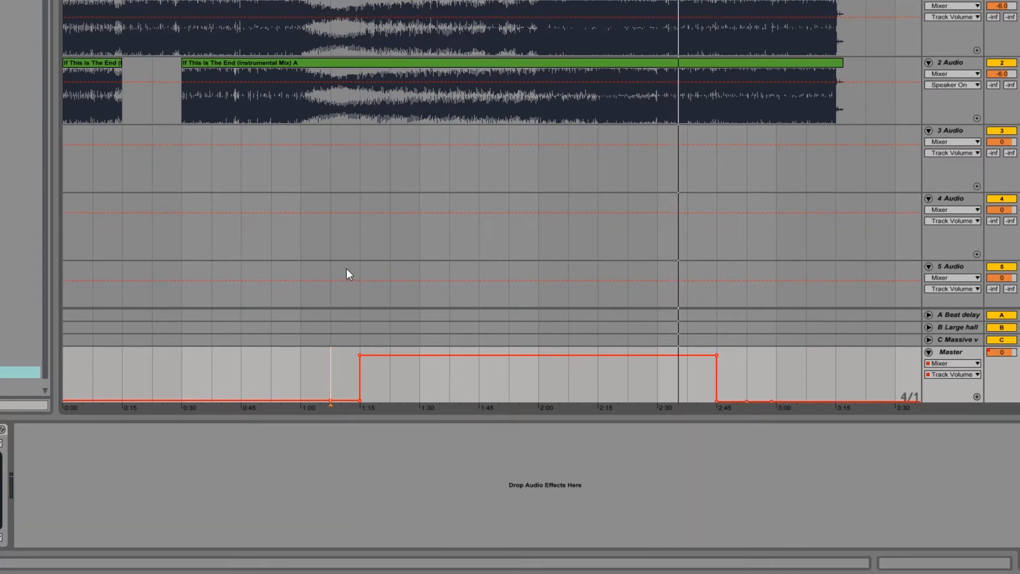
# Play the arrangement from about 1:15, where the Master volume automation rises, and stop playback.
pyautogui.moveTo(363, 0); pyautogui.dragTo(363, 32)
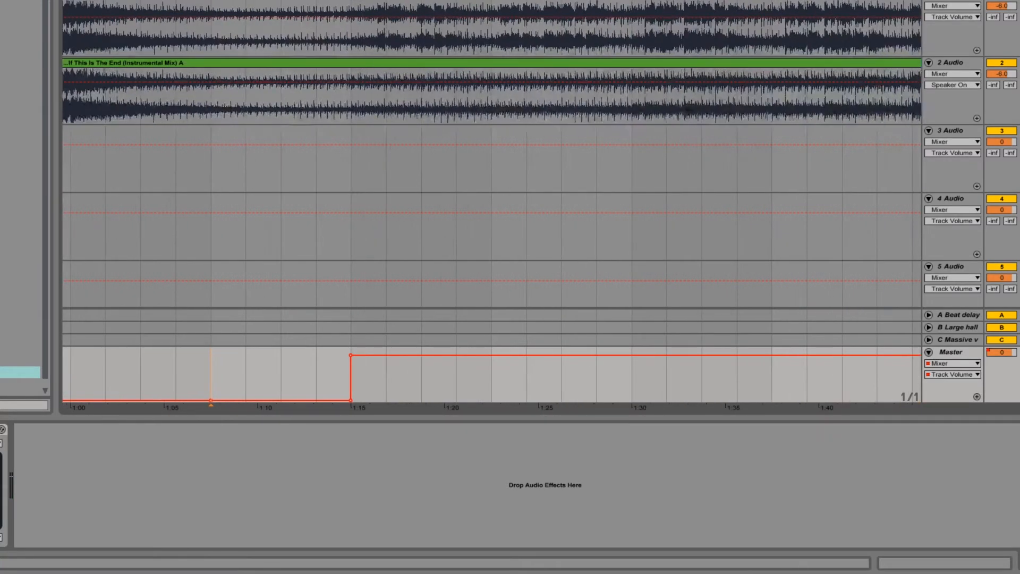
pyautogui.click(410, 300)
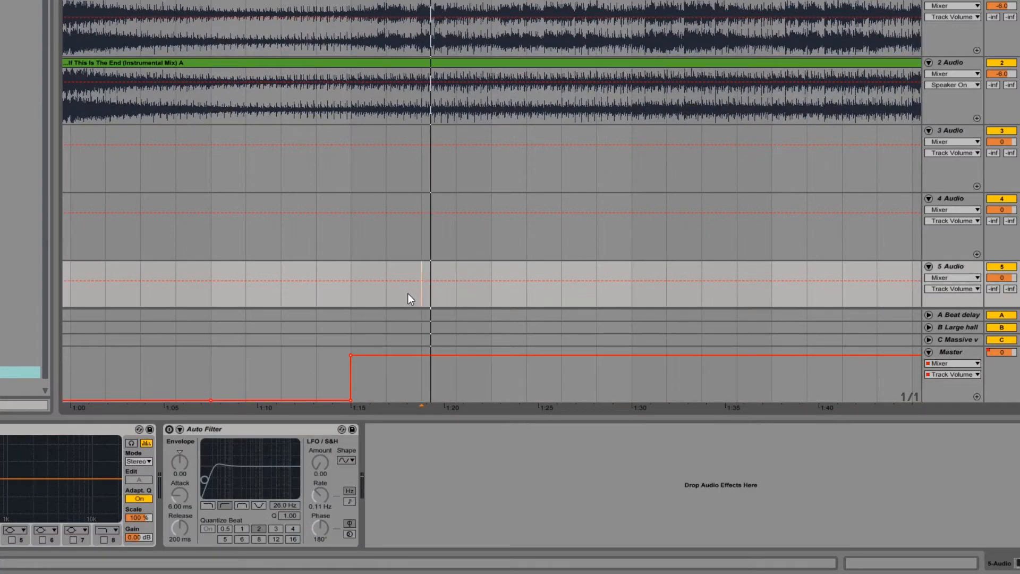
pyautogui.click(354, 304)
pyautogui.press('space')
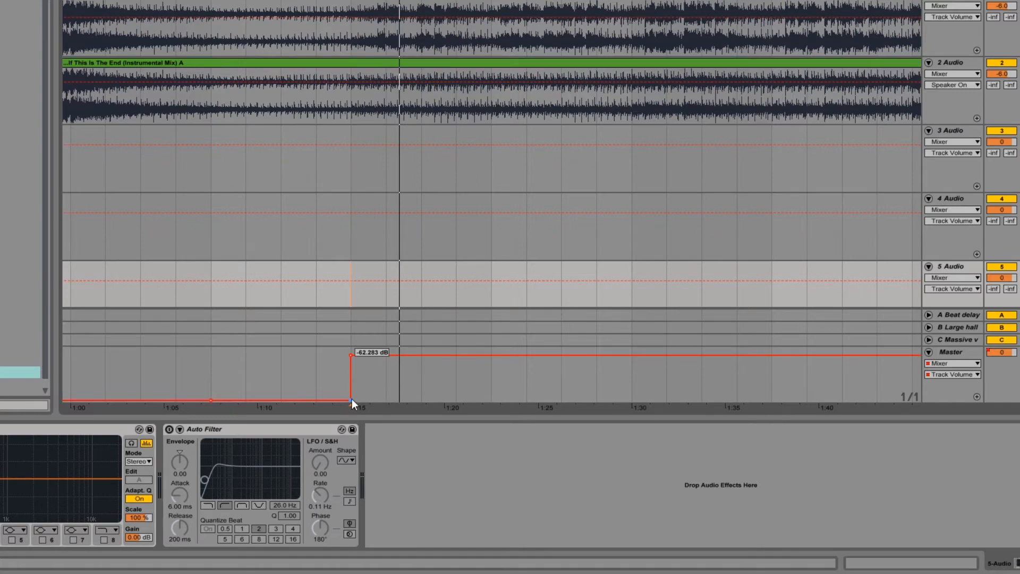
# Shape a short Master volume fade-in starting about a second before 1:15, with an extra breakpoint along the ramp.
pyautogui.moveTo(352, 399); pyautogui.dragTo(338, 400)
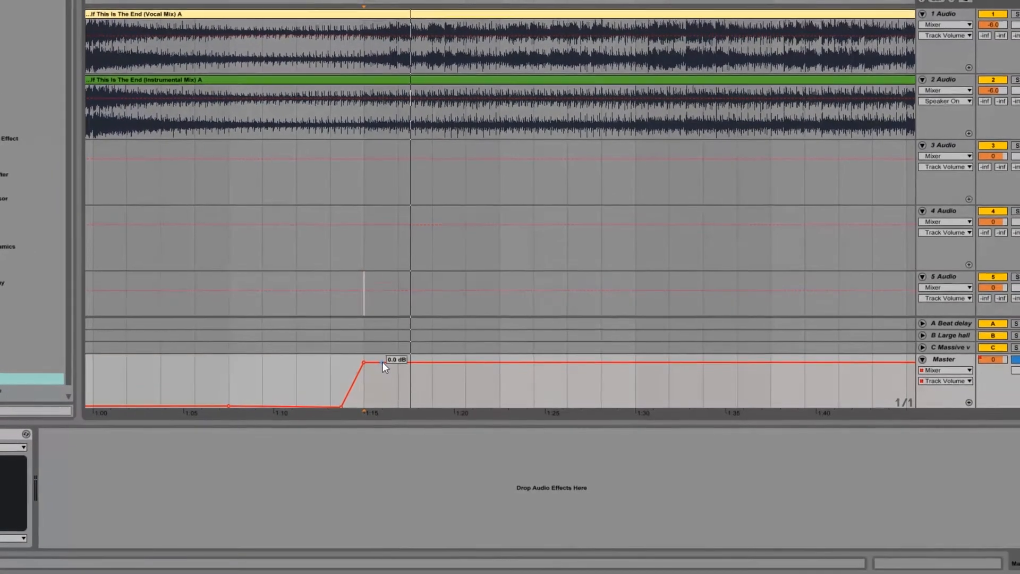
pyautogui.click(382, 363)
pyautogui.moveTo(364, 362); pyautogui.dragTo(363, 381)
pyautogui.moveTo(410, 18); pyautogui.dragTo(410, 0)
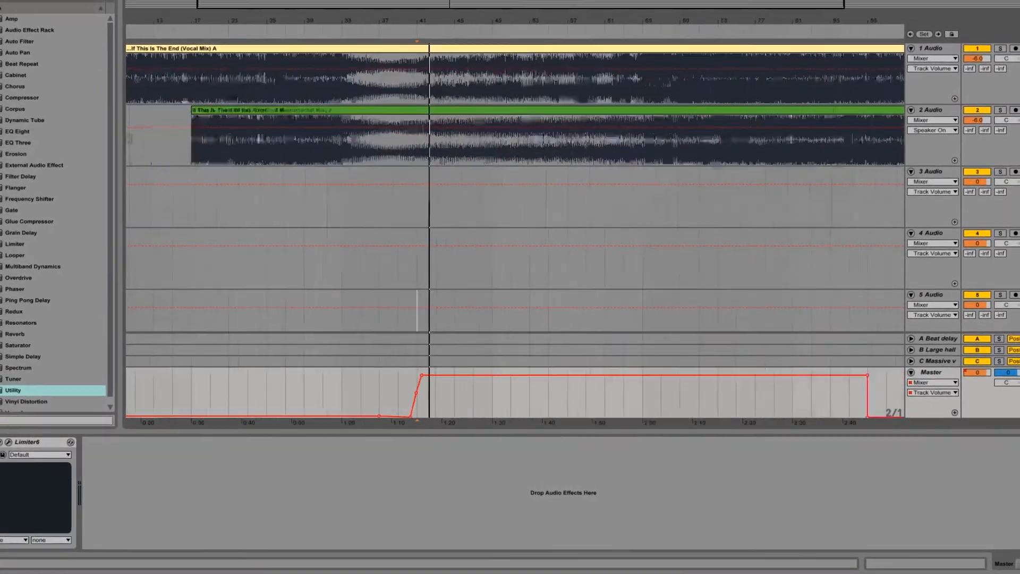
pyautogui.moveTo(721, 20); pyautogui.dragTo(645, 71)
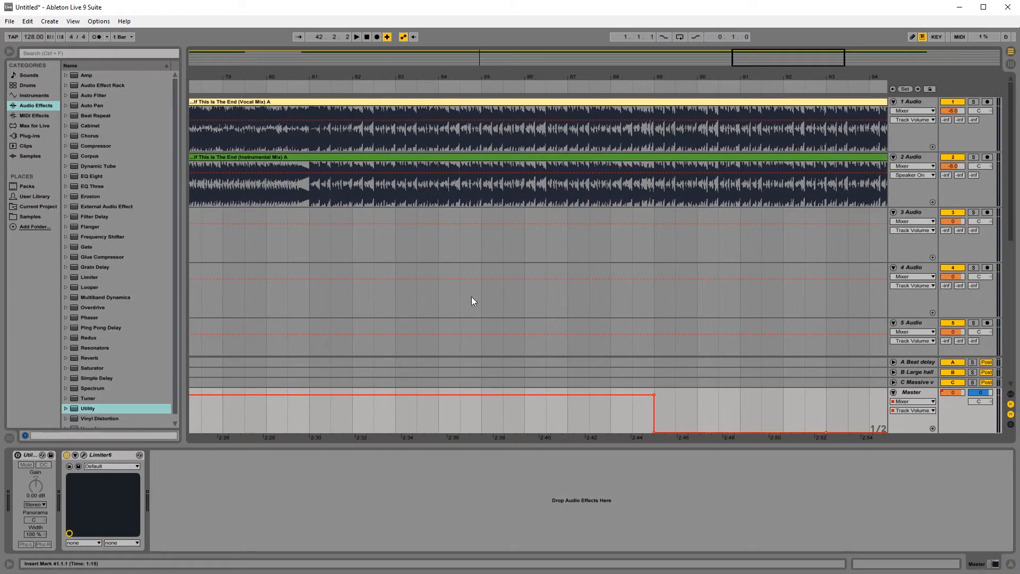
# Shape a Master volume fade-out running from about 2:37 down to 2:45.
pyautogui.moveTo(653, 395); pyautogui.dragTo(653, 419)
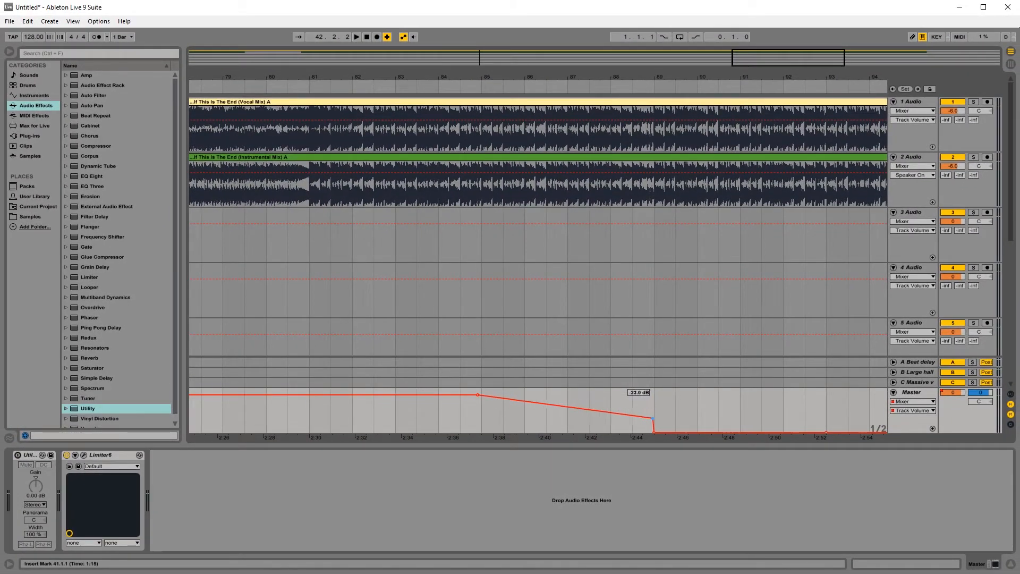
pyautogui.moveTo(469, 74); pyautogui.dragTo(698, 75)
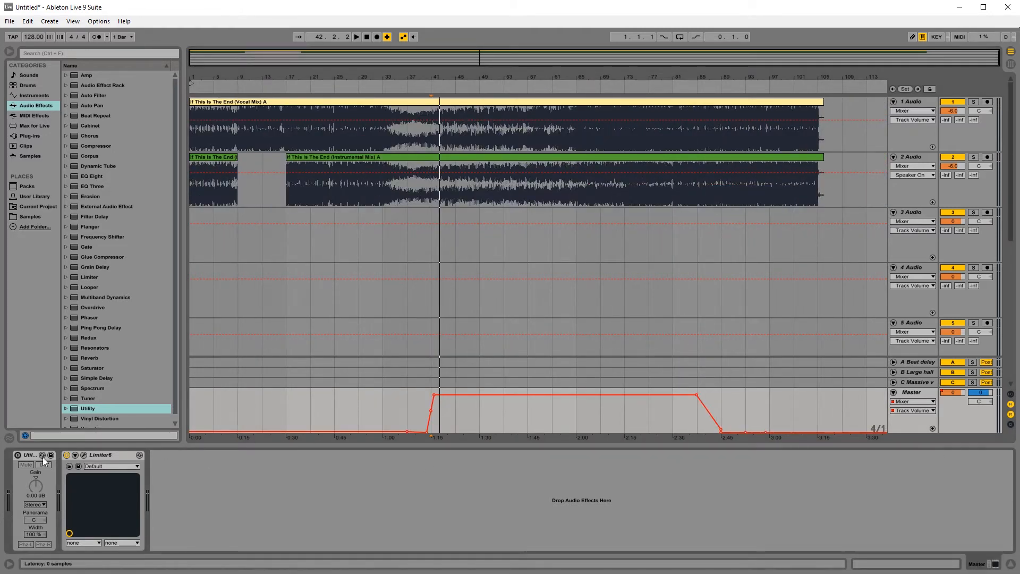
# Insert EQ Eight between Utility and Limiter6 on the Master and, during playback, set its band 1 low-cut to about 137 Hz.
pyautogui.moveTo(99, 178); pyautogui.dragTo(64, 497)
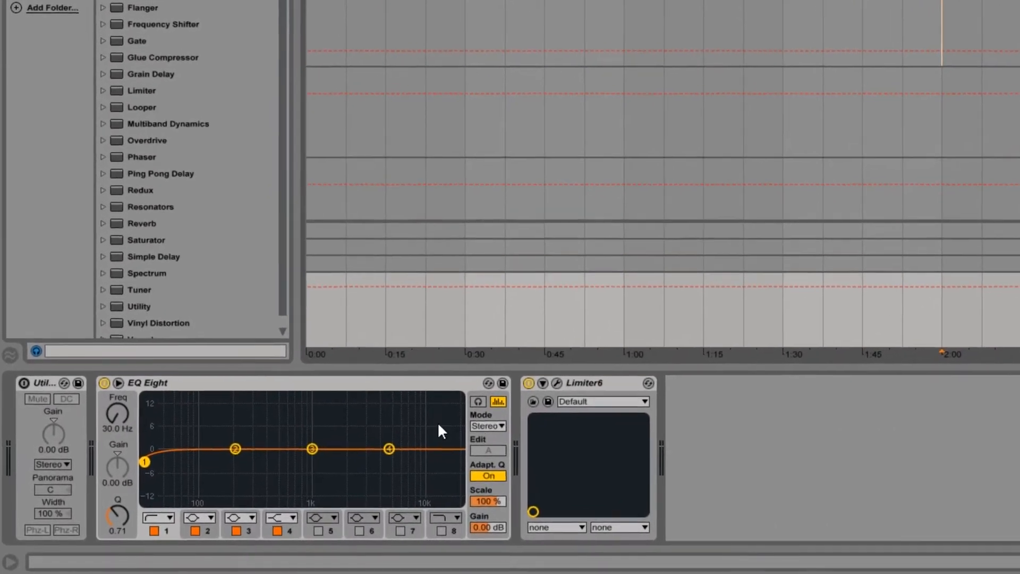
pyautogui.moveTo(156, 453); pyautogui.dragTo(208, 454)
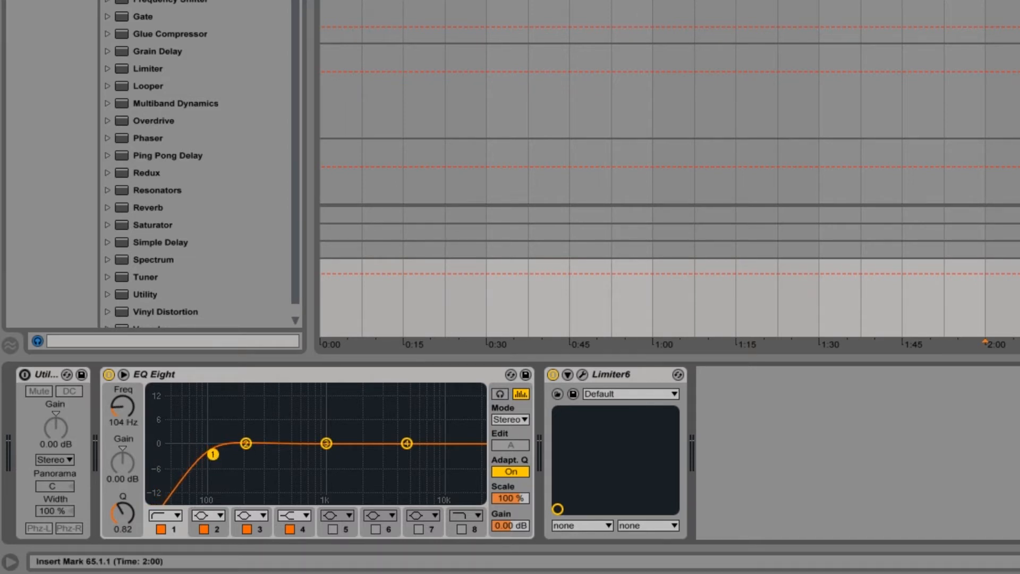
pyautogui.press('space')
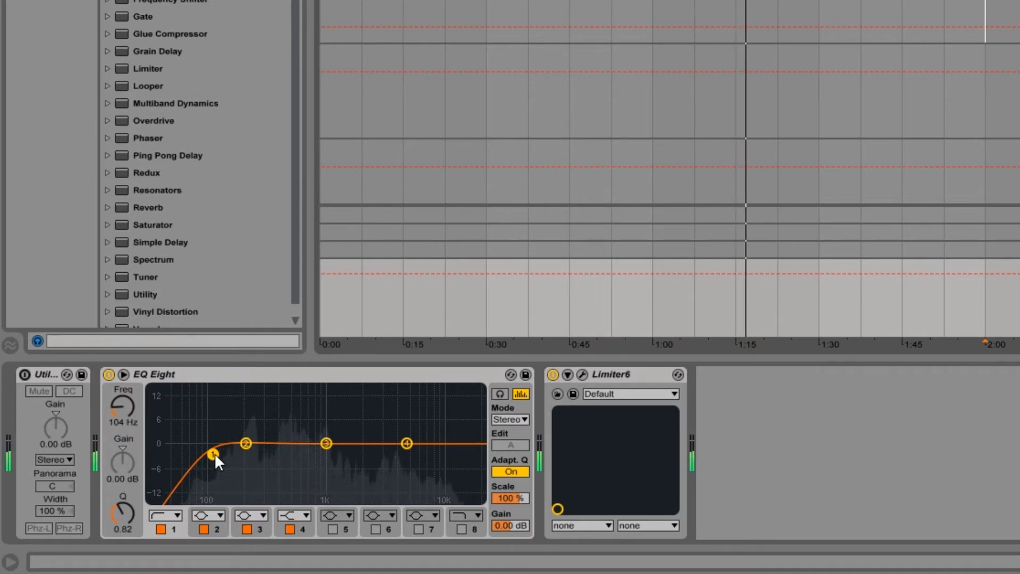
pyautogui.moveTo(214, 454)
pyautogui.mouseDown()
pyautogui.moveTo(309, 454)
pyautogui.moveTo(226, 450)
pyautogui.mouseUp()
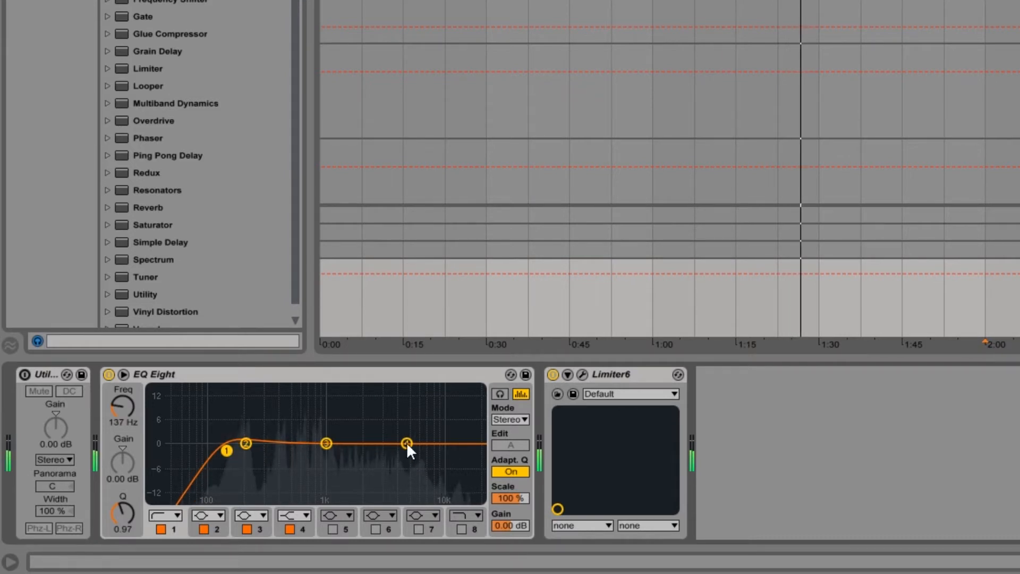
# Turn EQ Eight band 4 into a high-cut at about 14.7 kHz and dip band 3 by about 6.3 dB at 3.74 kHz.
pyautogui.moveTo(407, 442); pyautogui.dragTo(423, 442)
pyautogui.click(306, 514)
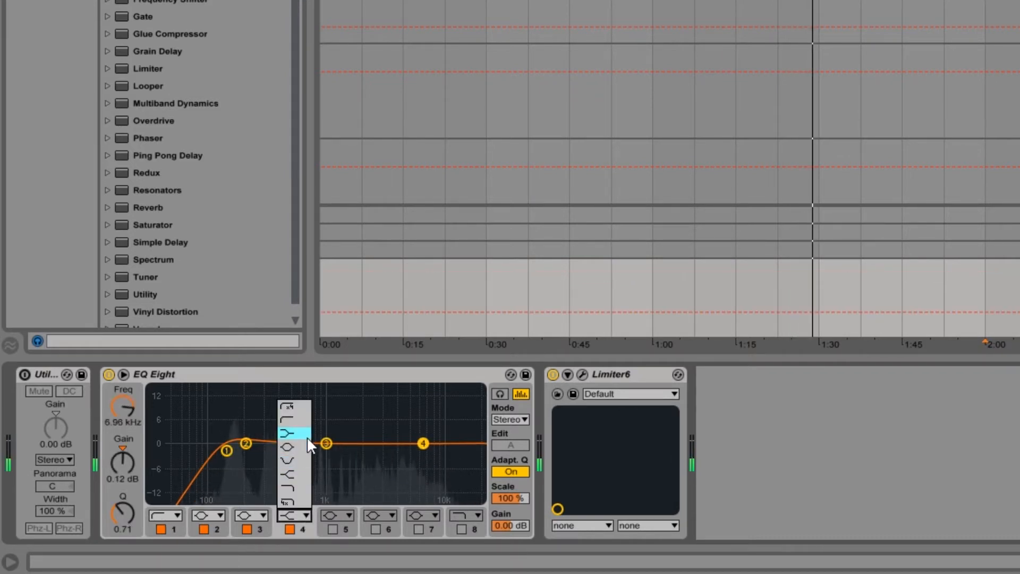
pyautogui.click(292, 486)
pyautogui.moveTo(412, 458); pyautogui.dragTo(461, 451)
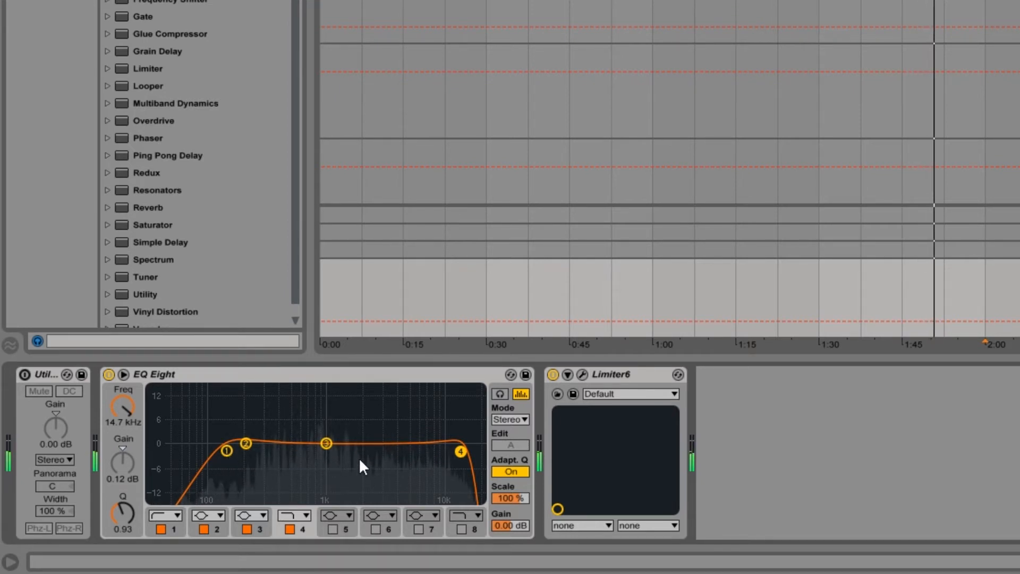
pyautogui.moveTo(326, 443); pyautogui.dragTo(392, 466)
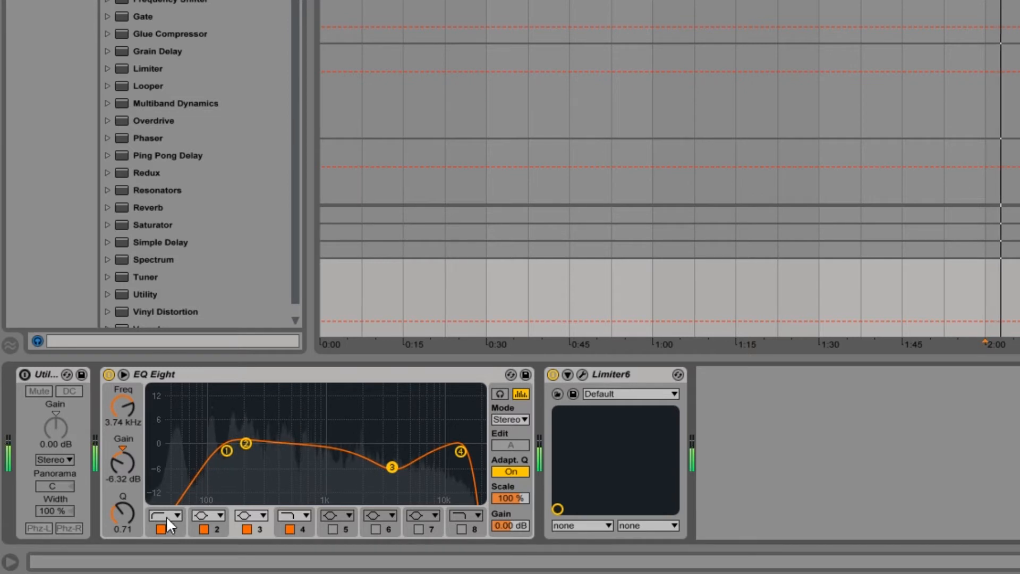
# Reshape the band 1 low-cut, raising its frequency to about 241 Hz with a Q of about 0.85.
pyautogui.click(226, 450)
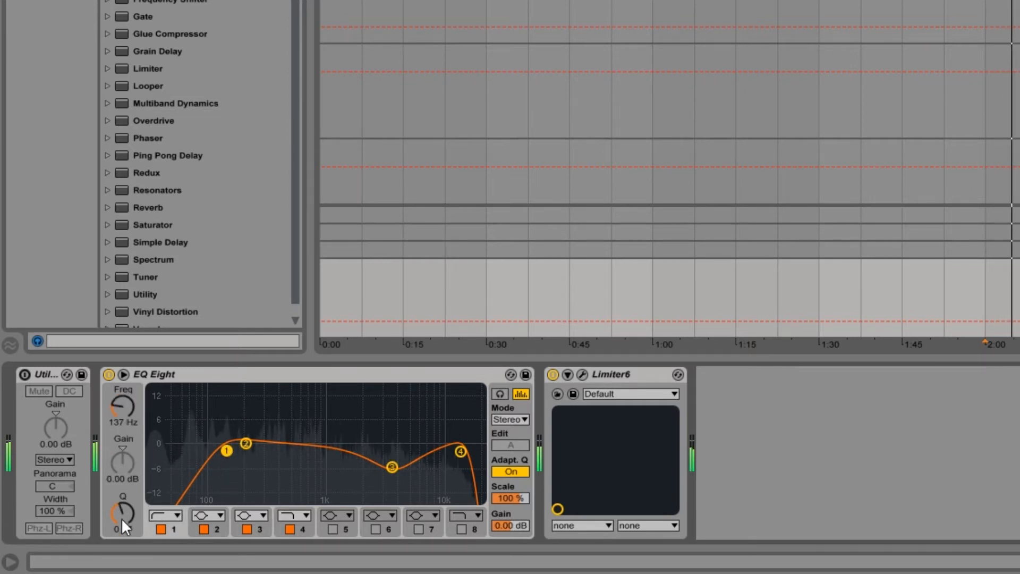
pyautogui.moveTo(122, 517); pyautogui.dragTo(132, 486)
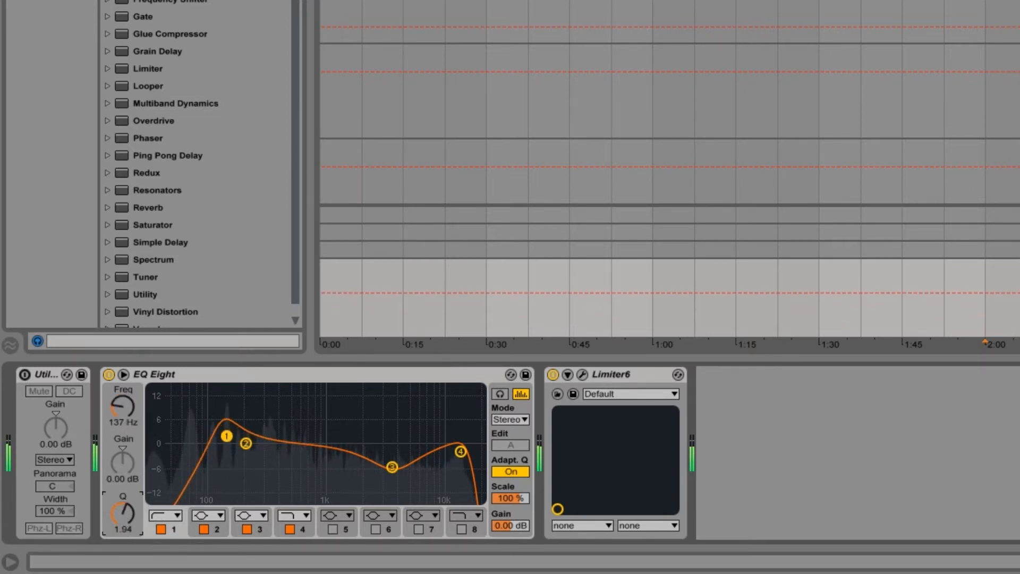
pyautogui.moveTo(225, 435); pyautogui.dragTo(255, 453)
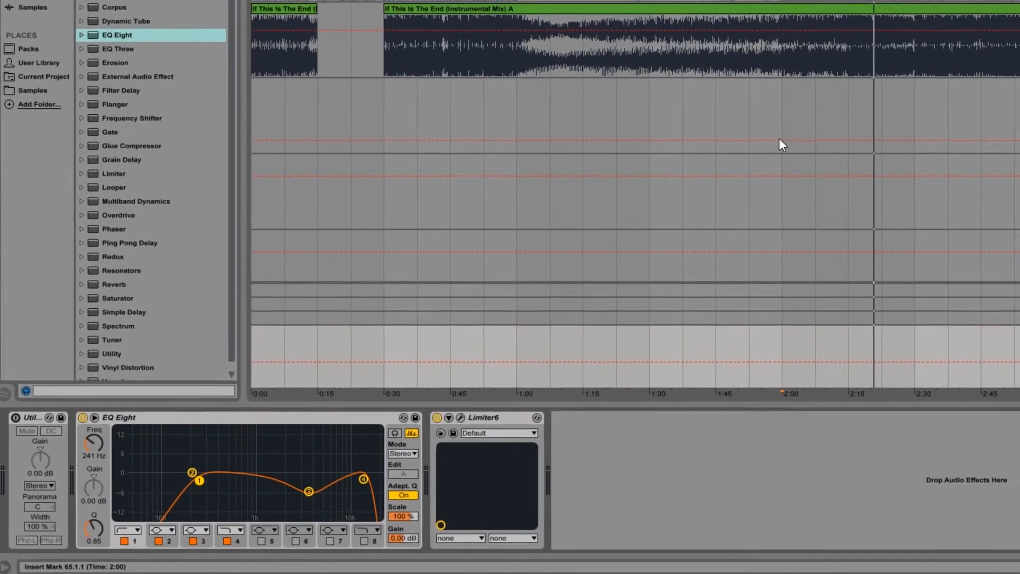
# Check the device chains on the audio tracks, return to the Master's chain and play the arrangement from 1:30.
pyautogui.click(628, 107)
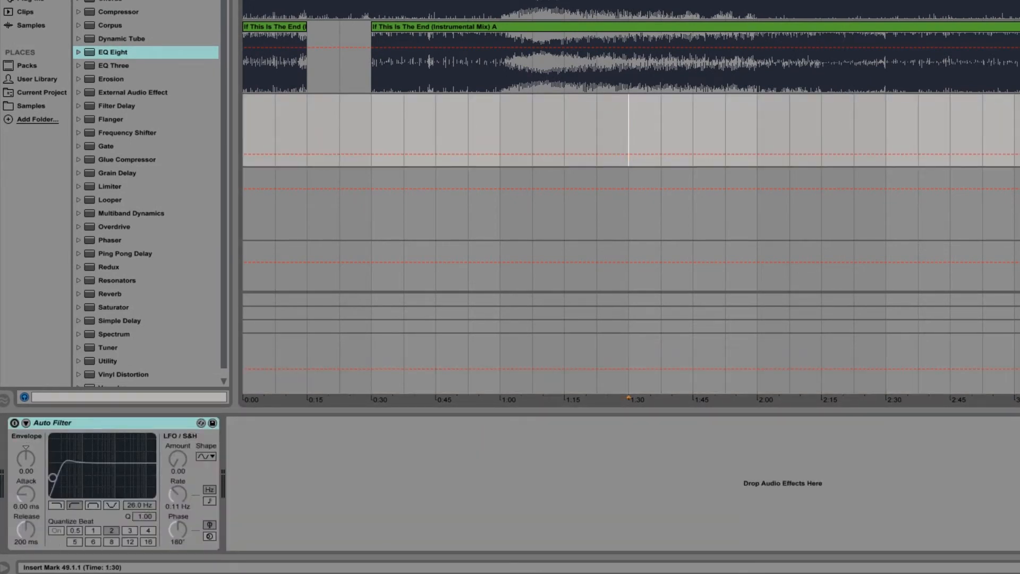
pyautogui.click(625, 0)
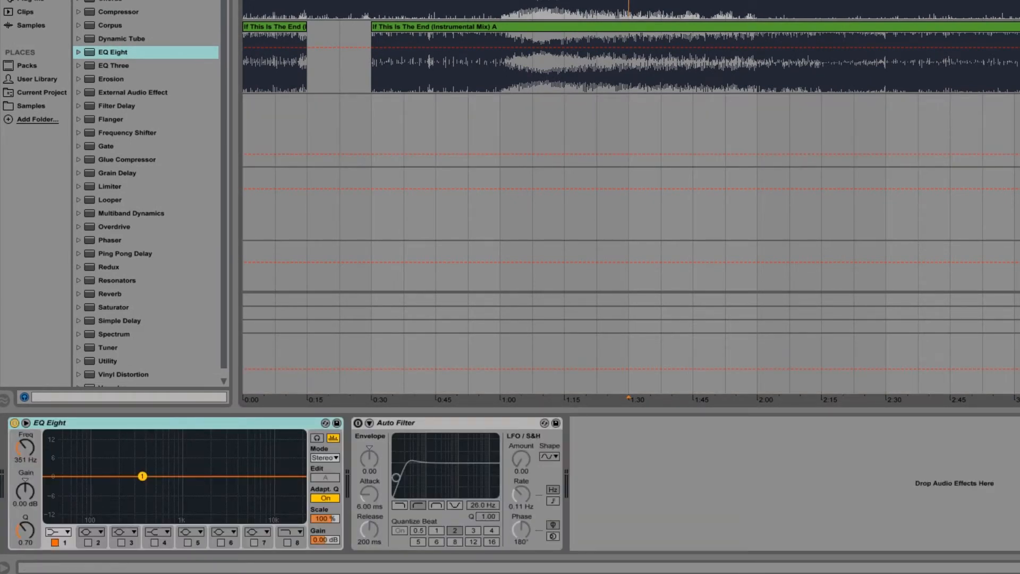
pyautogui.click(1016, 343)
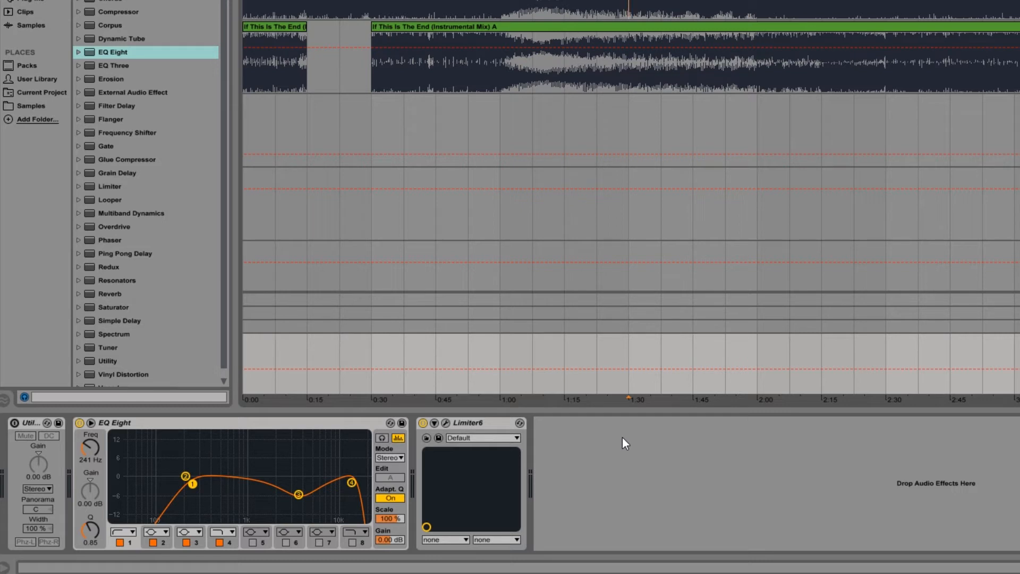
pyautogui.click(628, 118)
pyautogui.press('space')
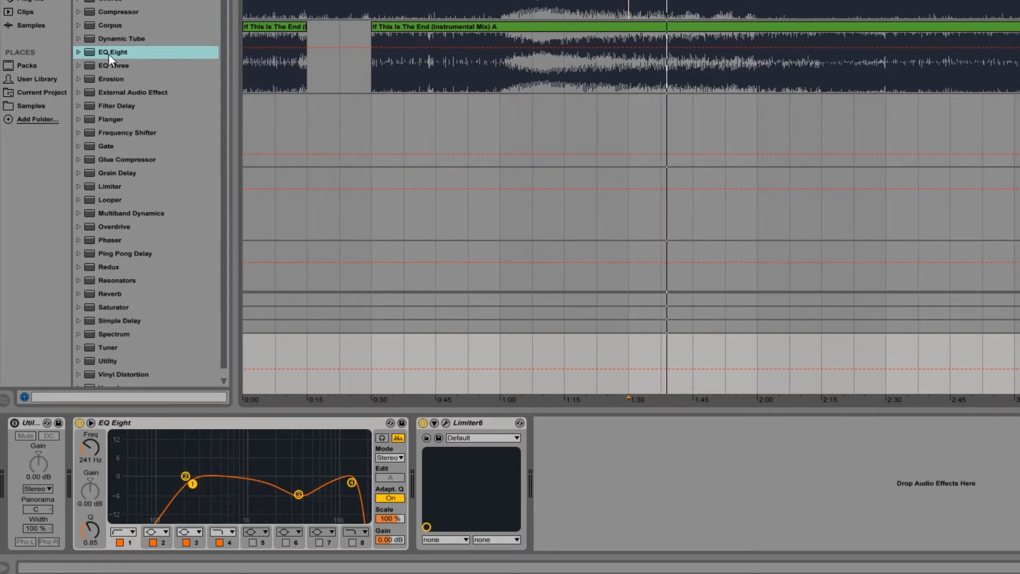
# Insert a second EQ Eight between the first one and Limiter6, set it to M/S mode and edit its side channel.
pyautogui.moveTo(108, 53); pyautogui.dragTo(416, 439)
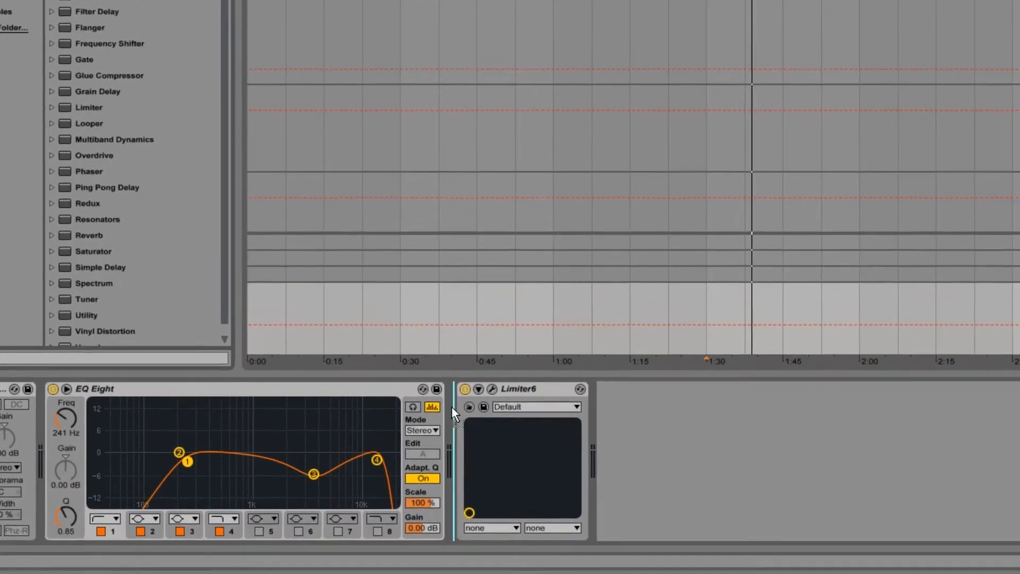
pyautogui.moveTo(452, 407); pyautogui.dragTo(453, 410)
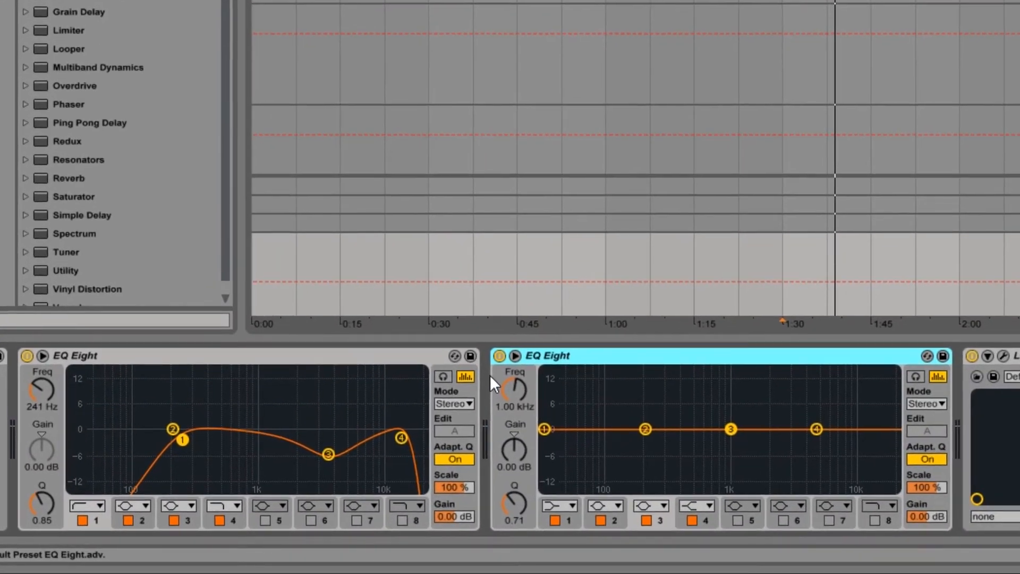
pyautogui.click(939, 405)
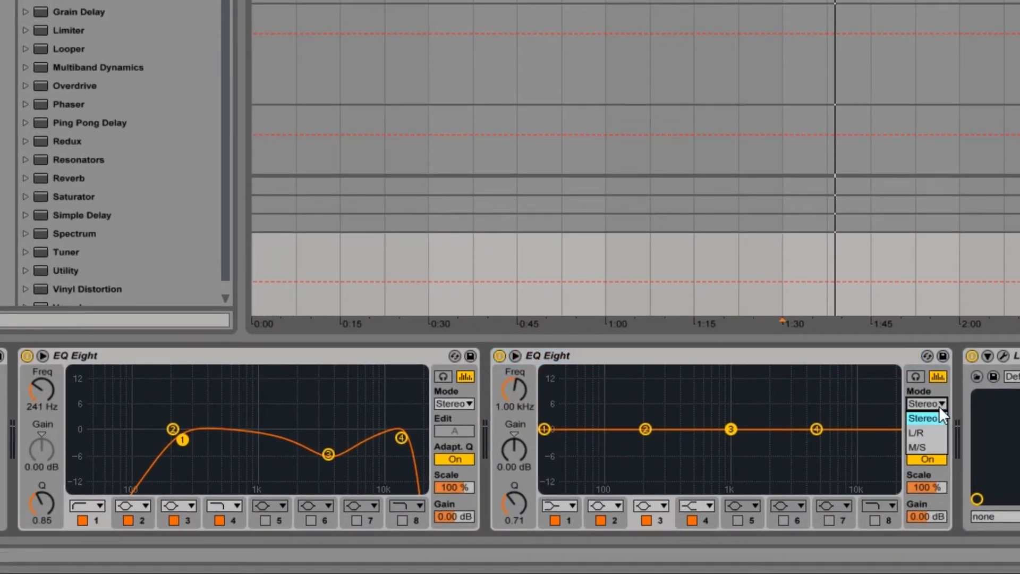
pyautogui.click(930, 448)
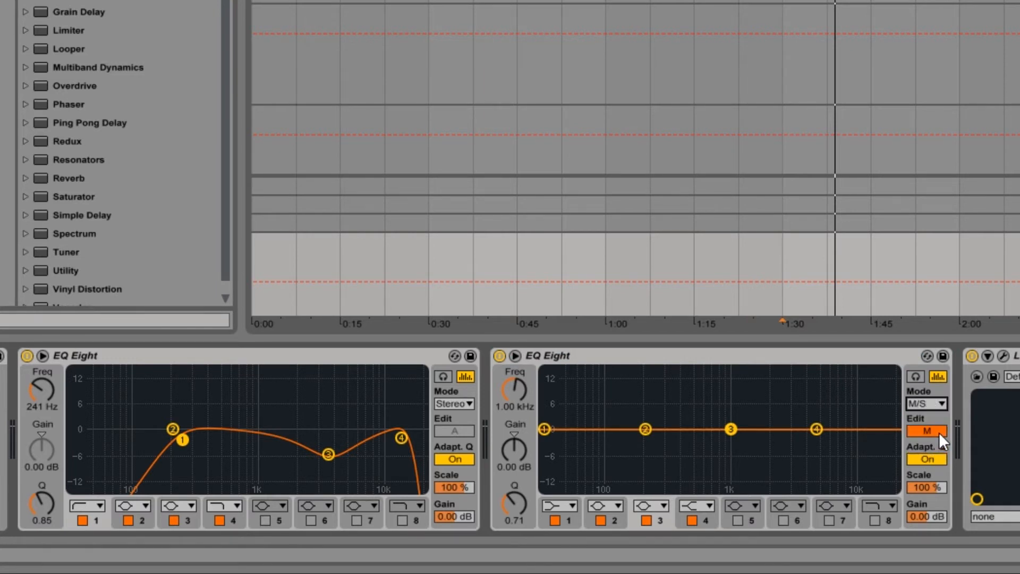
pyautogui.click(936, 432)
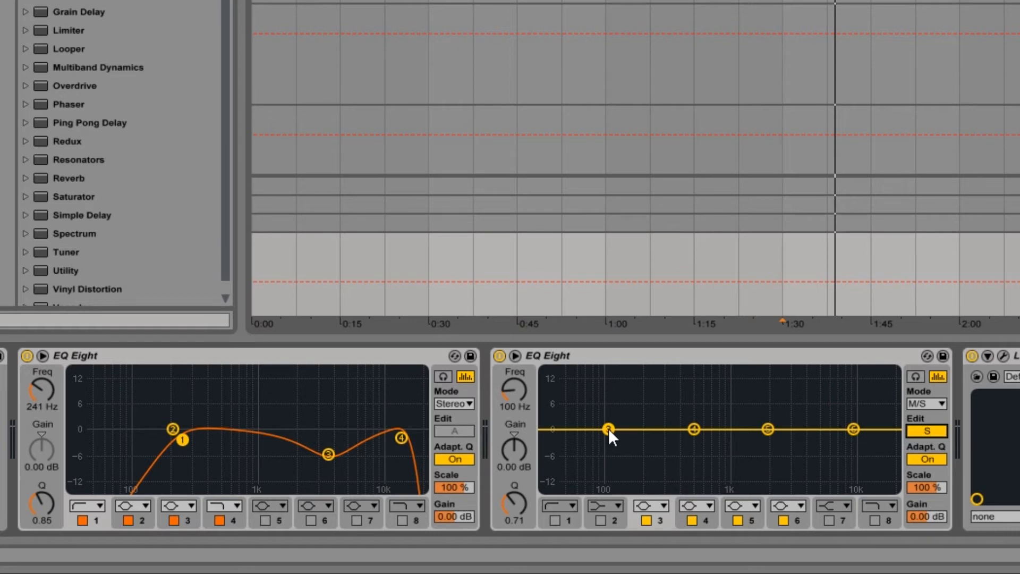
# Enable the side channel's band 1 low-cut, sweep it up to 22 kHz and audition the arrangement.
pyautogui.click(575, 505)
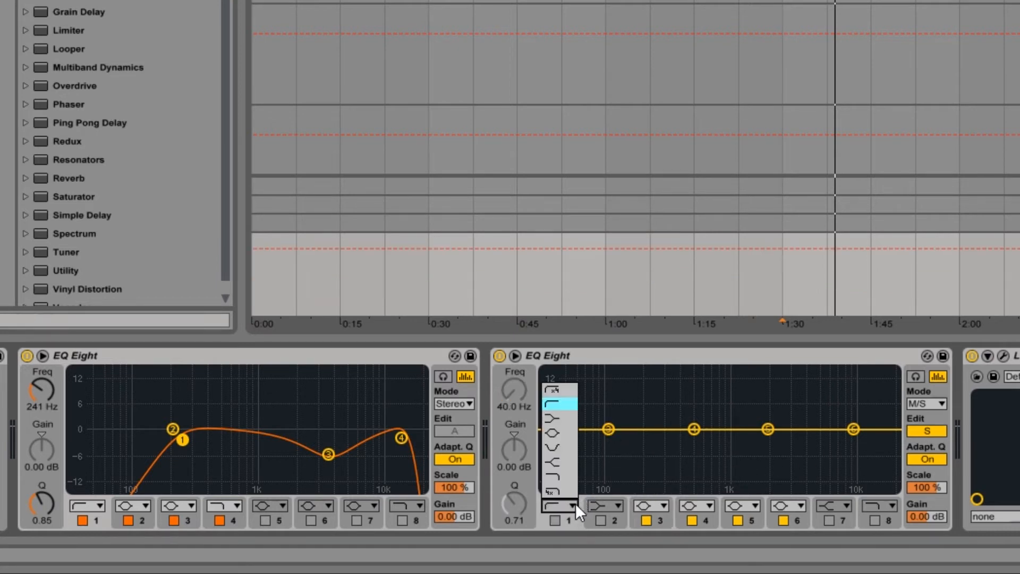
pyautogui.click(602, 429)
pyautogui.click(555, 520)
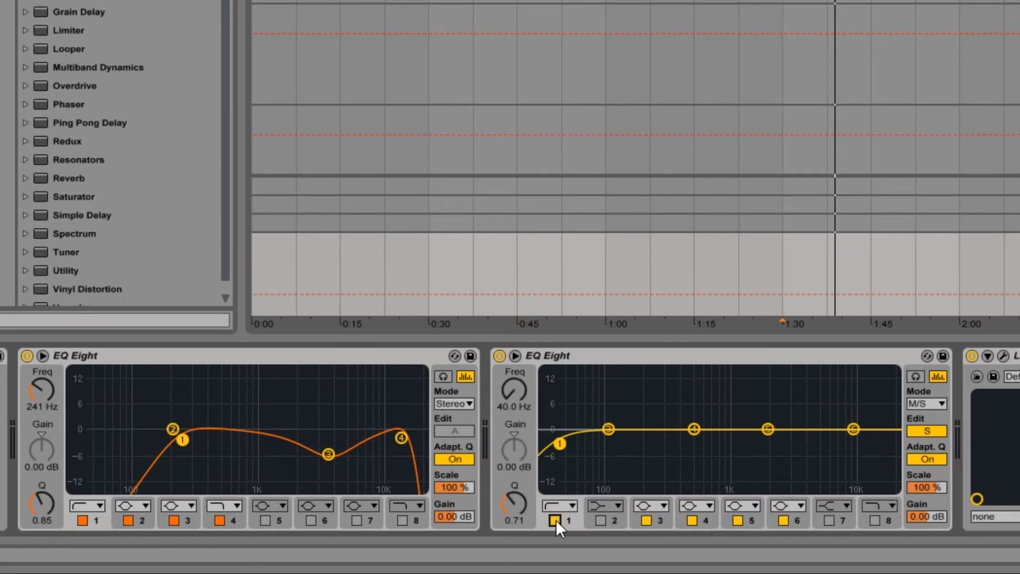
pyautogui.moveTo(559, 445); pyautogui.dragTo(897, 460)
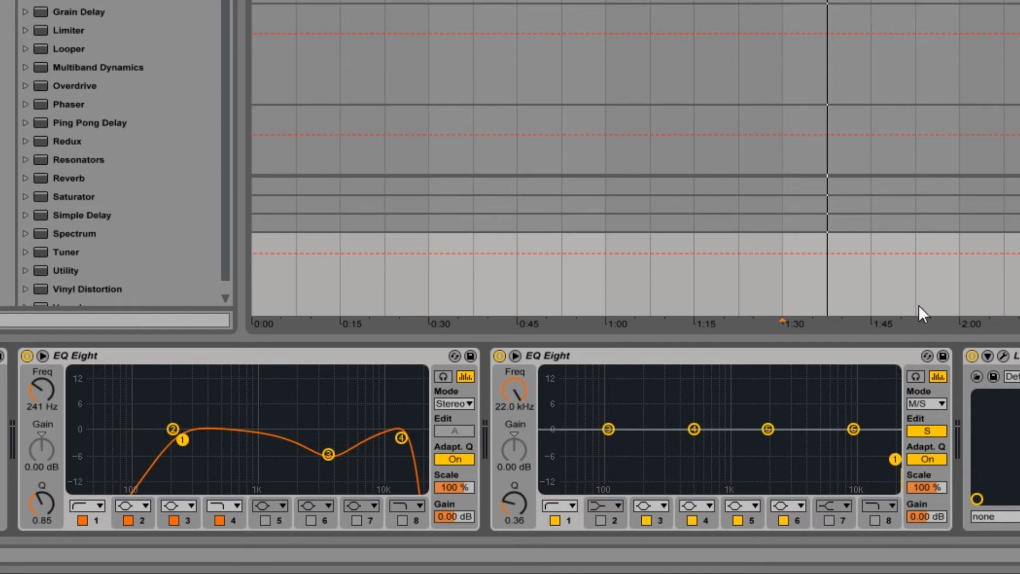
pyautogui.click(952, 1)
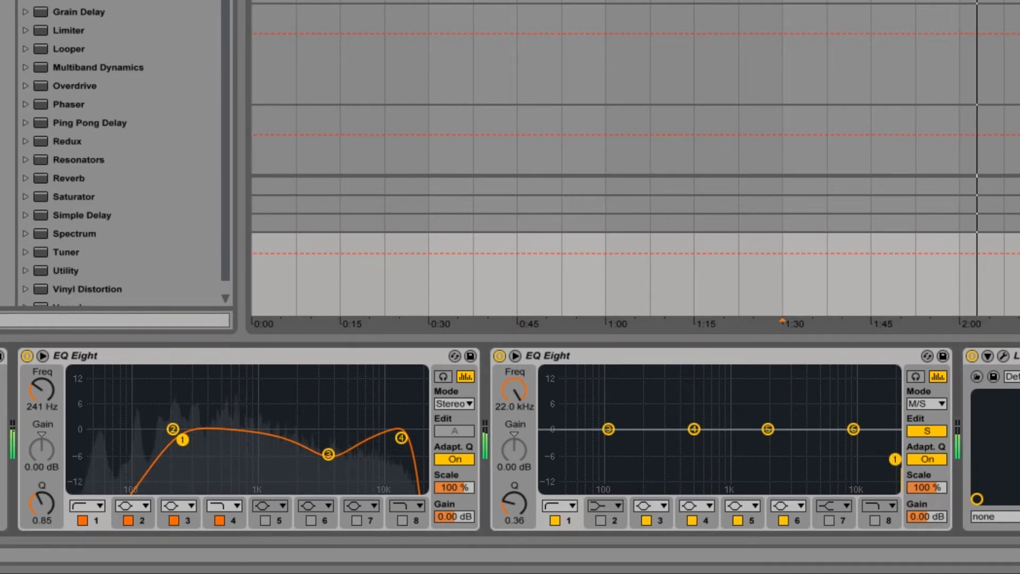
# Bring the side low-cut down to about 30.6 Hz and enable band 2's low shelf at about 20.4 kHz.
pyautogui.moveTo(892, 445); pyautogui.dragTo(544, 441)
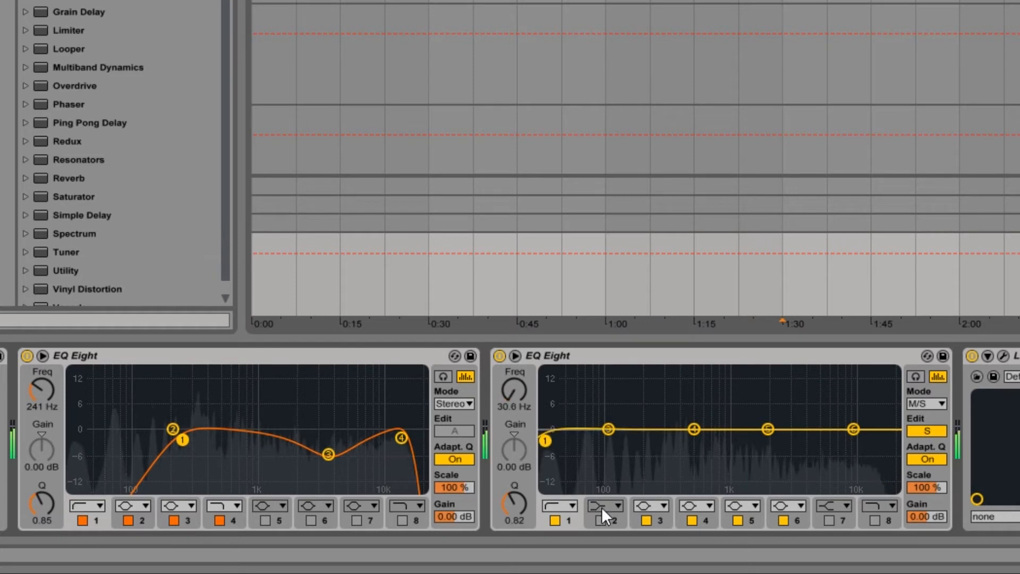
pyautogui.click(601, 520)
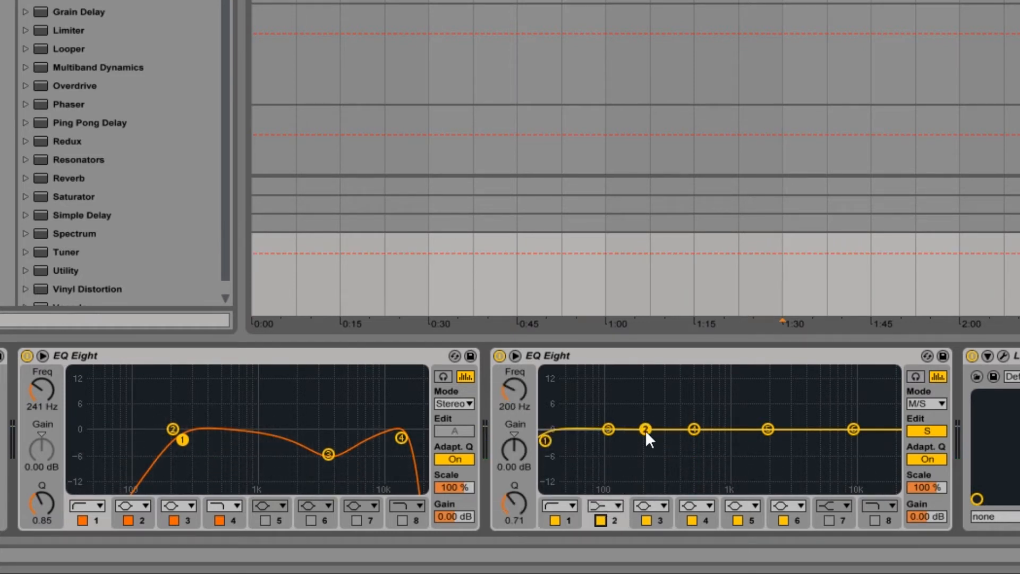
pyautogui.moveTo(643, 430); pyautogui.dragTo(891, 431)
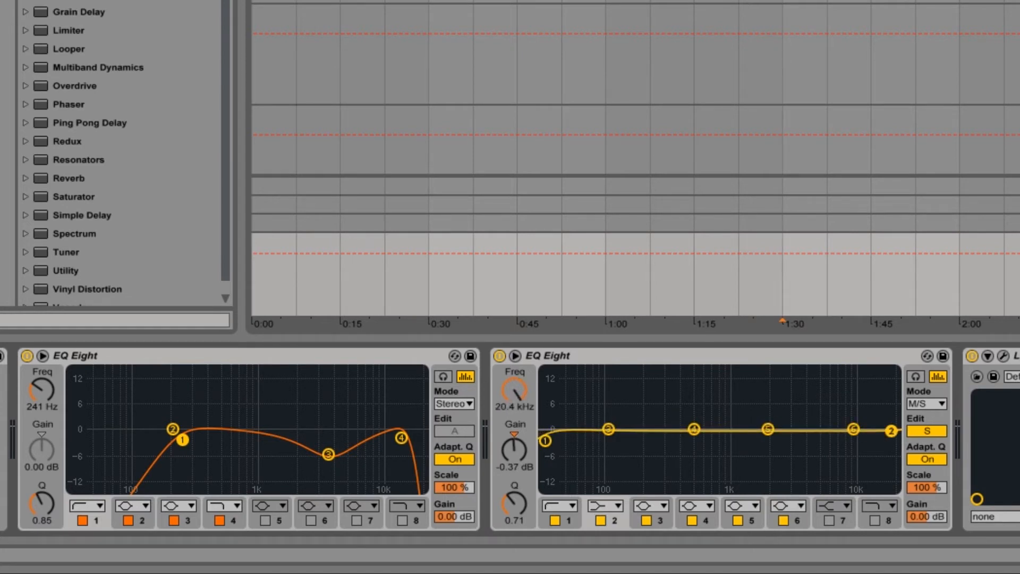
# During playback, pull the side channel's band 2 low shelf gain far down and slightly reduce the band 1 low-cut's Q.
pyautogui.press('space')
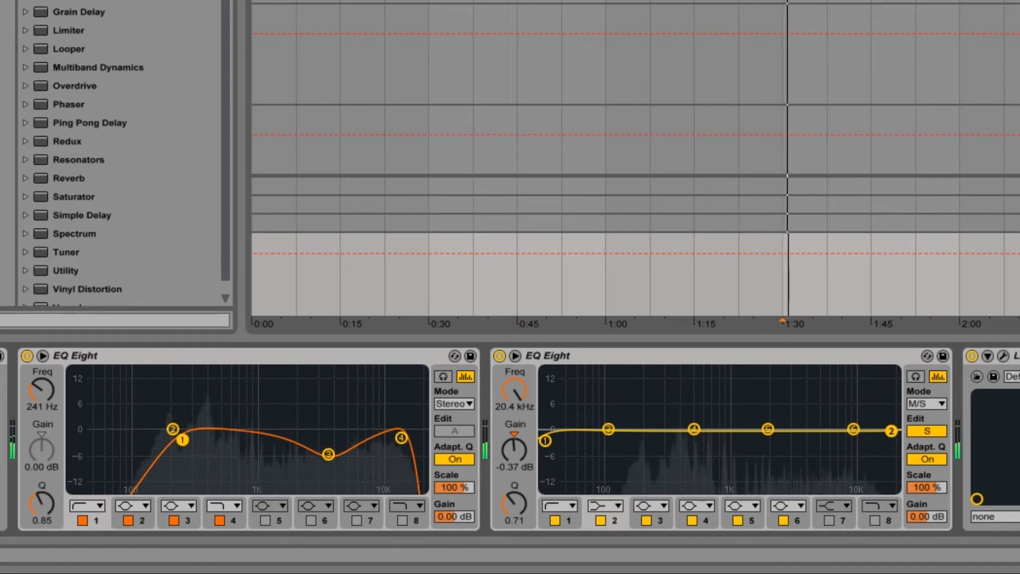
pyautogui.moveTo(891, 429); pyautogui.dragTo(890, 457)
pyautogui.moveTo(546, 440)
pyautogui.mouseDown()
pyautogui.moveTo(814, 449)
pyautogui.moveTo(885, 440)
pyautogui.moveTo(865, 436)
pyautogui.moveTo(850, 456)
pyautogui.moveTo(544, 449)
pyautogui.mouseUp()
pyautogui.moveTo(890, 457); pyautogui.dragTo(890, 482)
pyautogui.press('space')
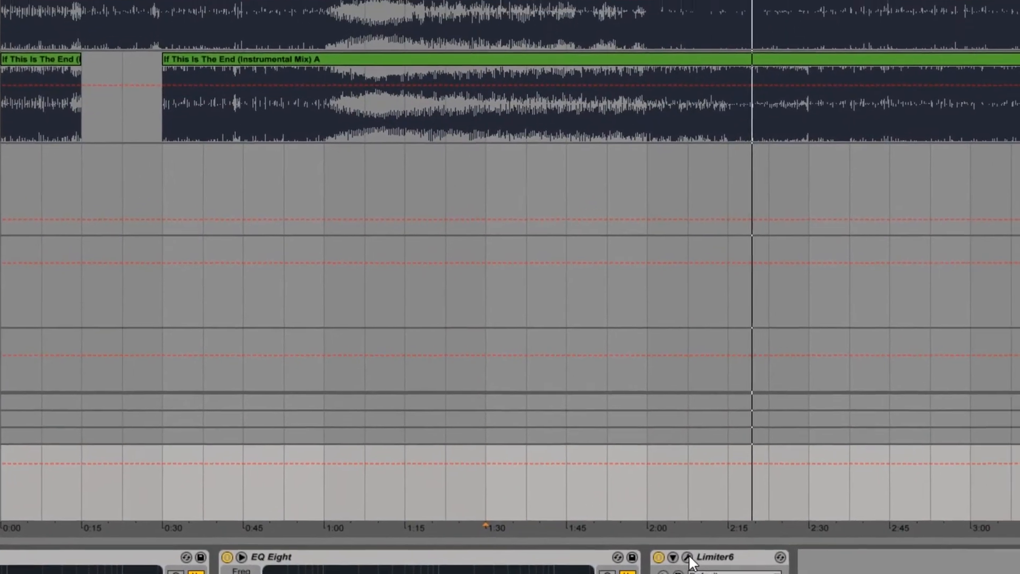
# Raise the peak limiter gain in Limiter6 to 5.2 dB and close the plug-in window.
pyautogui.click(840, 458)
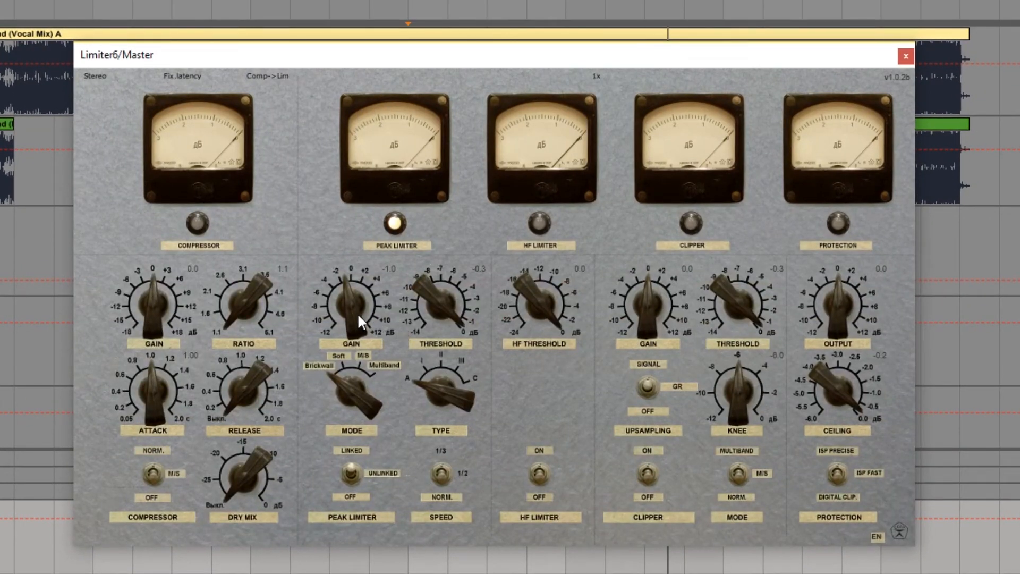
pyautogui.scroll(1, 356, 312)
pyautogui.moveTo(356, 310); pyautogui.dragTo(353, 264)
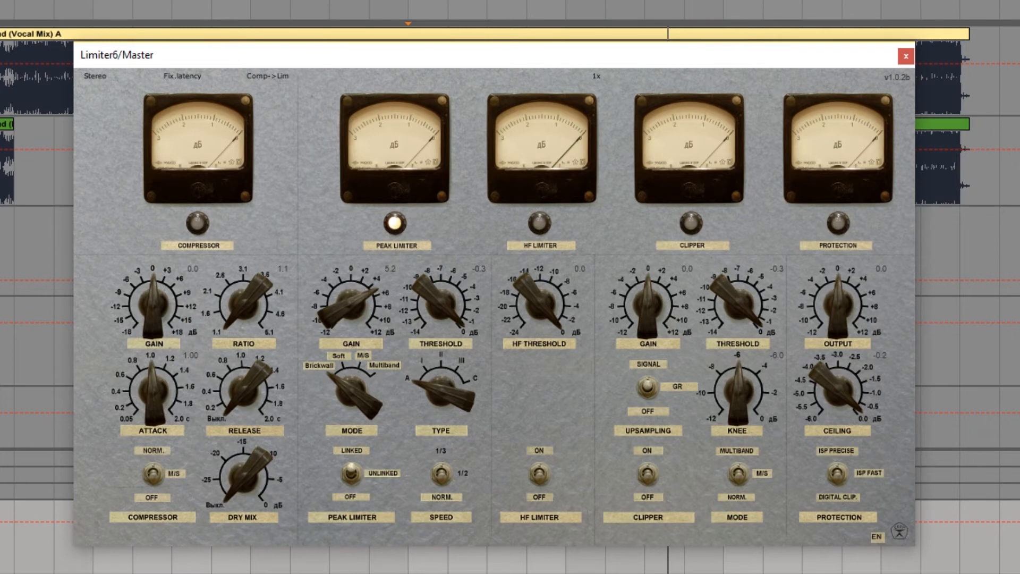
pyautogui.click(906, 56)
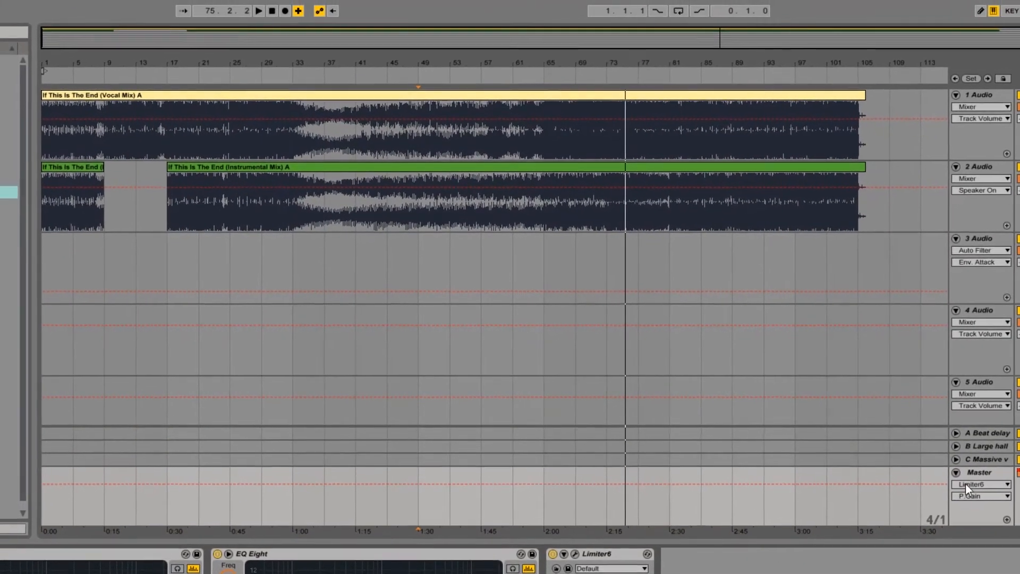
# Show the Master track's Mixer Track Volume automation again in place of the limiter gain.
pyautogui.click(1012, 499)
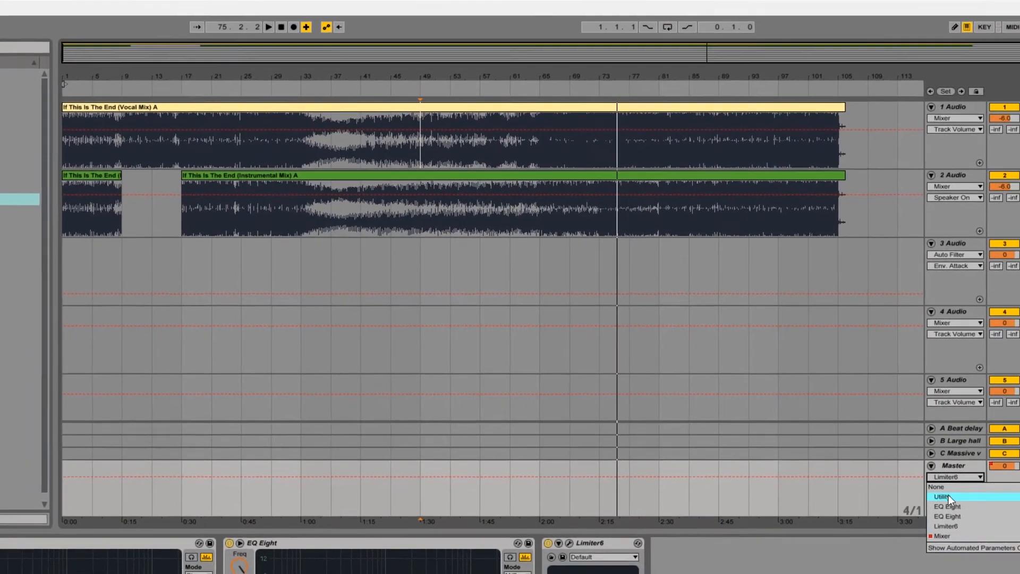
pyautogui.click(938, 529)
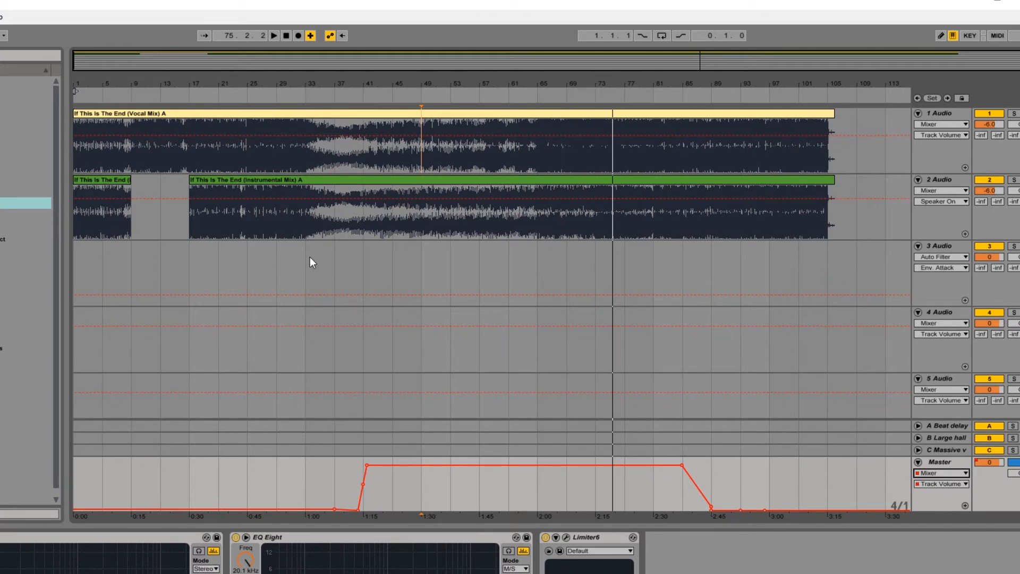
# Lower the Master volume breakpoint near bar 37 to the minimum and start exporting 52 bars from bar 37 as WAV.
pyautogui.moveTo(335, 509); pyautogui.dragTo(335, 512)
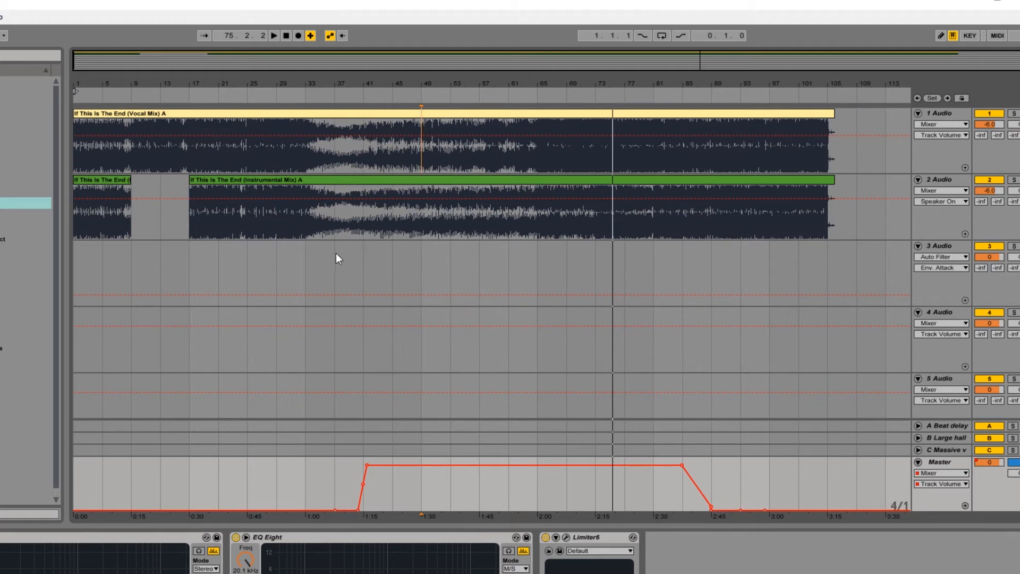
pyautogui.moveTo(335, 250); pyautogui.dragTo(711, 254)
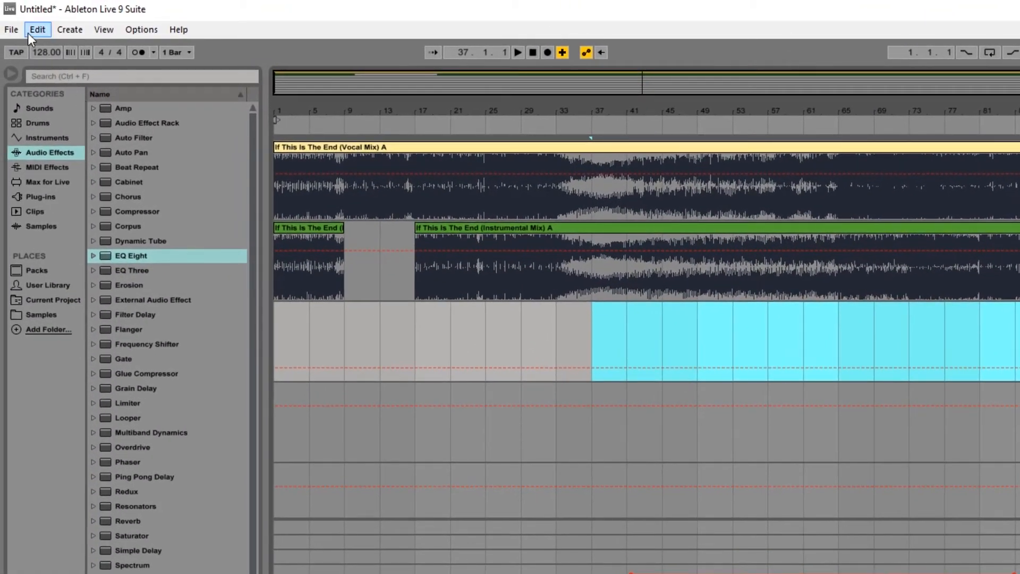
pyautogui.click(12, 30)
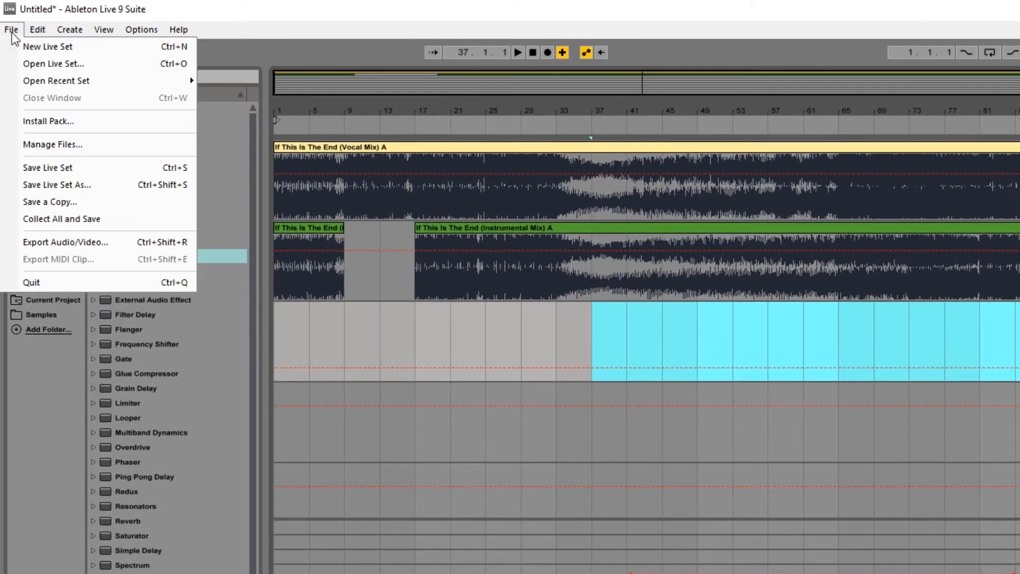
pyautogui.click(153, 240)
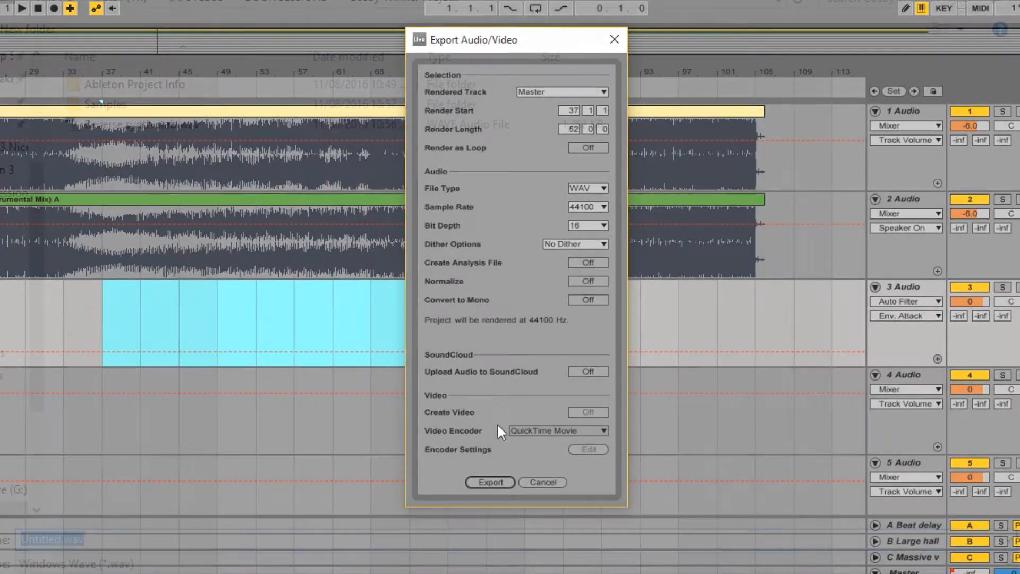
pyautogui.click(490, 482)
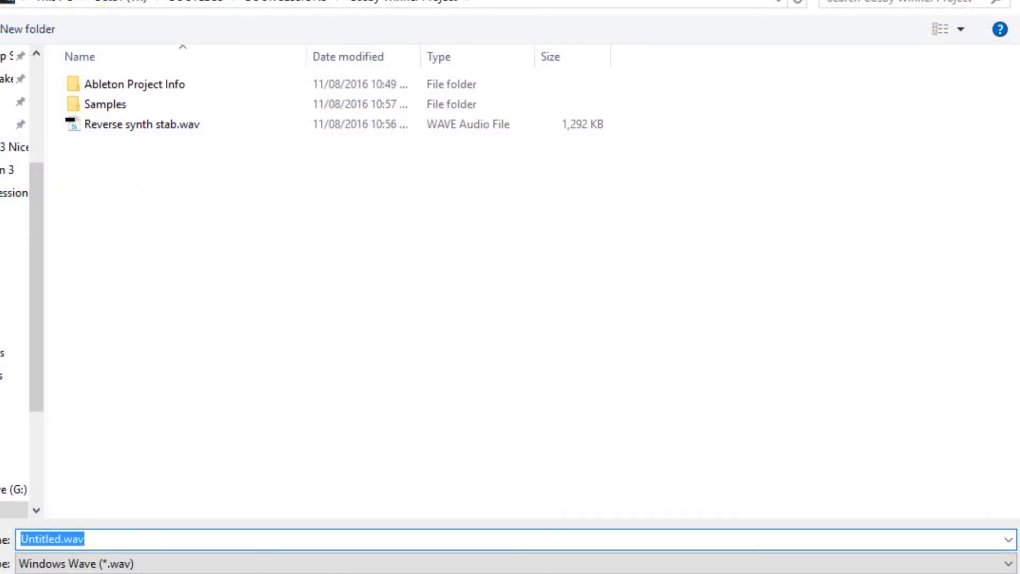
# Save the rendered audio as "If This Is The End (DIY Acapella) 128bpm A".
pyautogui.click(138, 539)
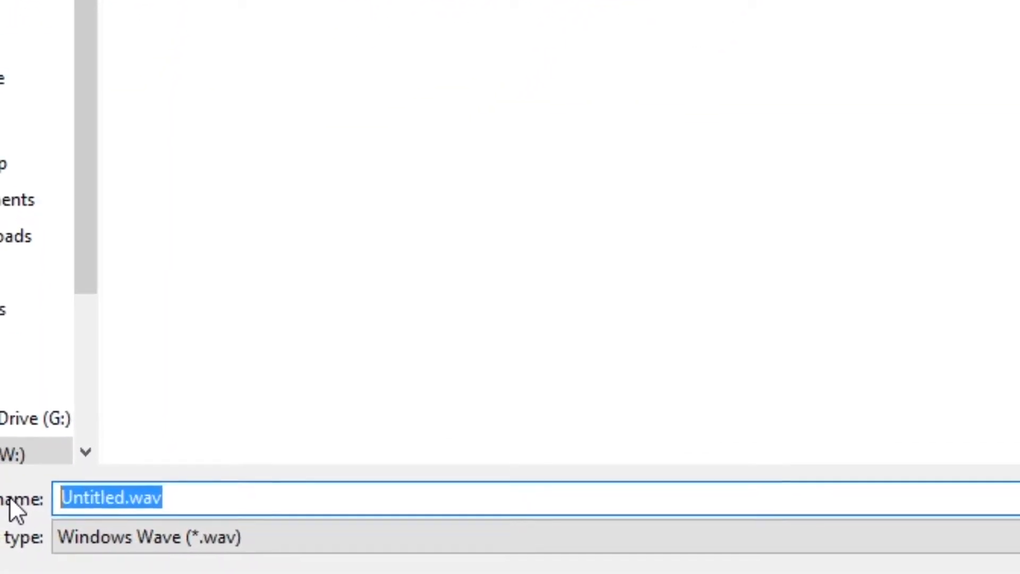
pyautogui.write('If This Is The End')
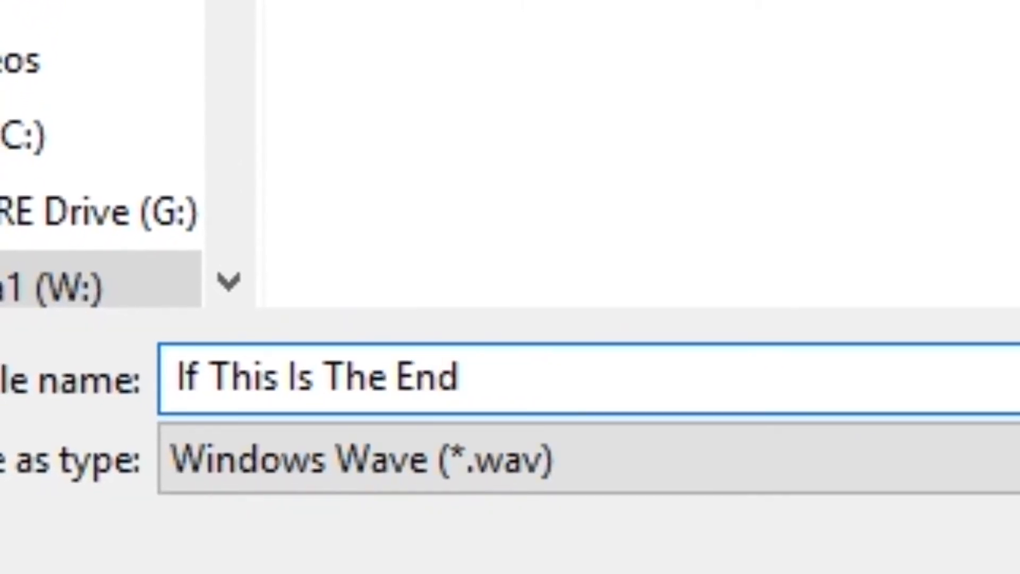
pyautogui.write(' (DIY')
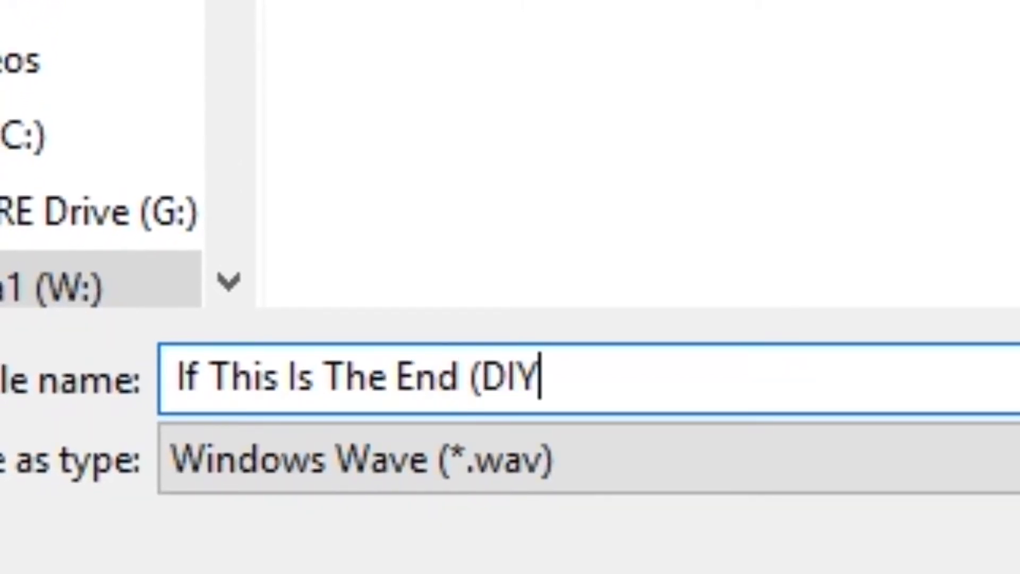
pyautogui.write(' Acapella) A')
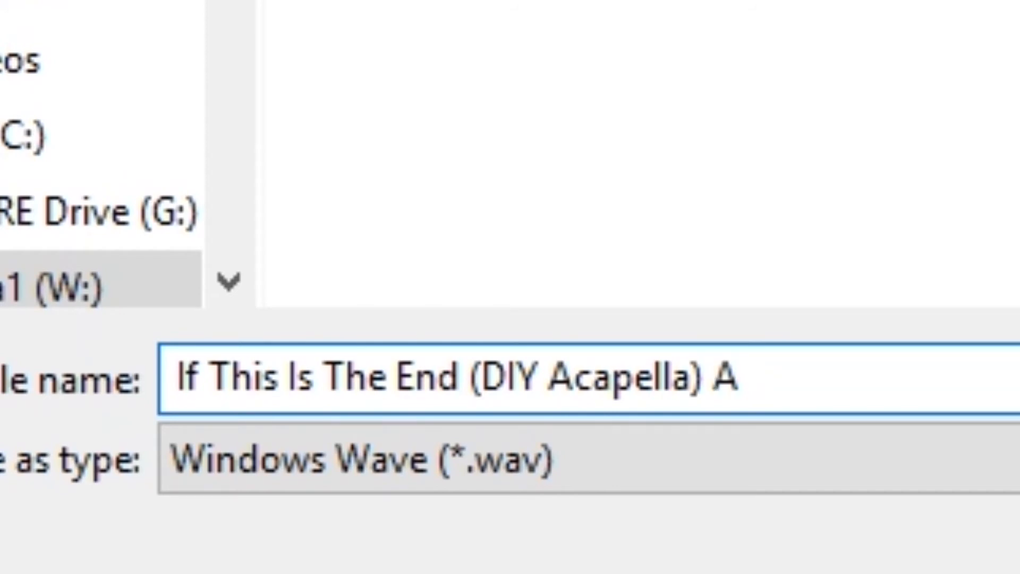
pyautogui.write('128bpm')
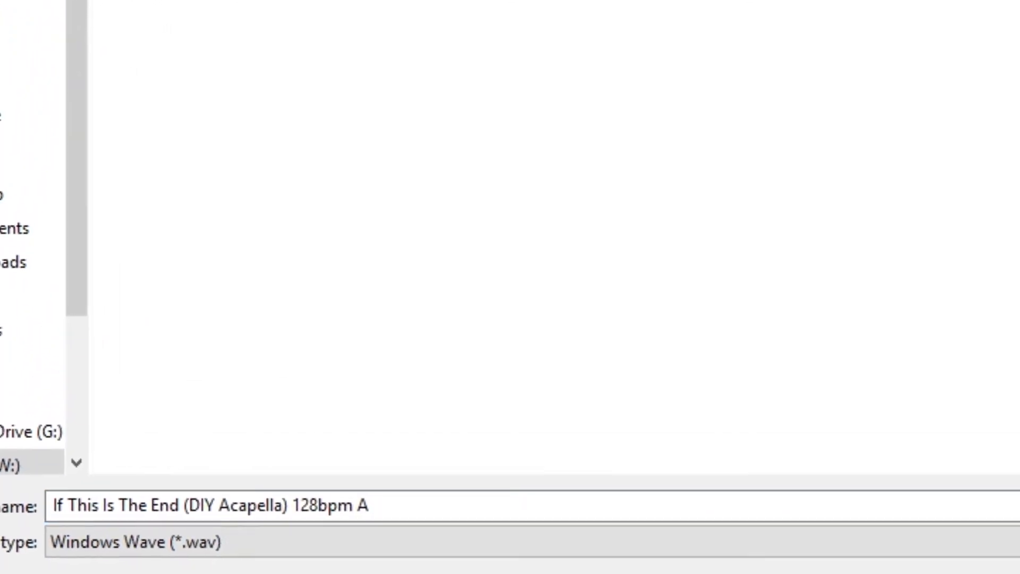
pyautogui.press('Return')
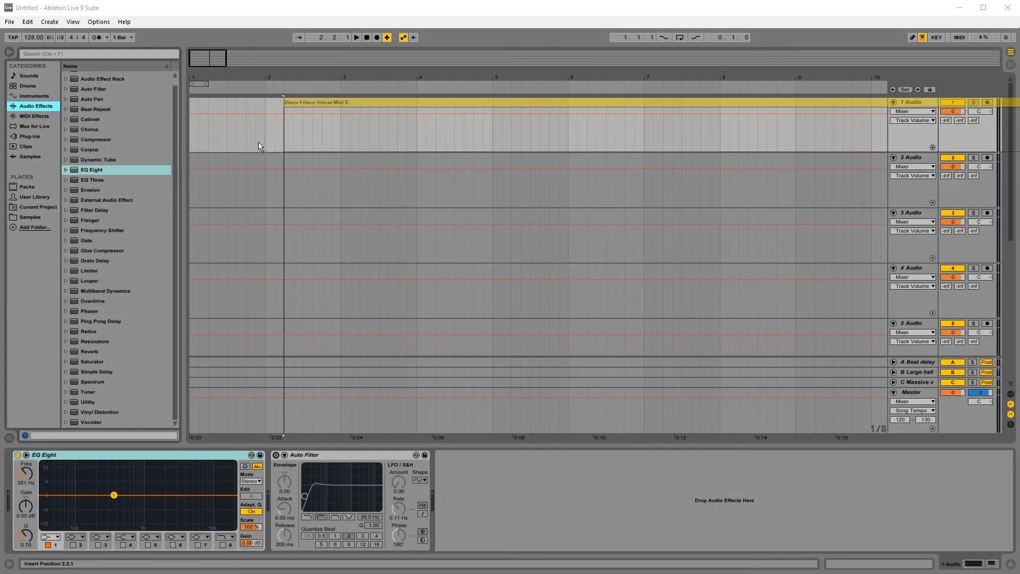
# Place the "Disco Frisco (Vocal Mix) E" clip at the very start of track 1 in the empty arrangement.
pyautogui.click(193, 140)
pyautogui.moveTo(193, 136); pyautogui.dragTo(194, 138)
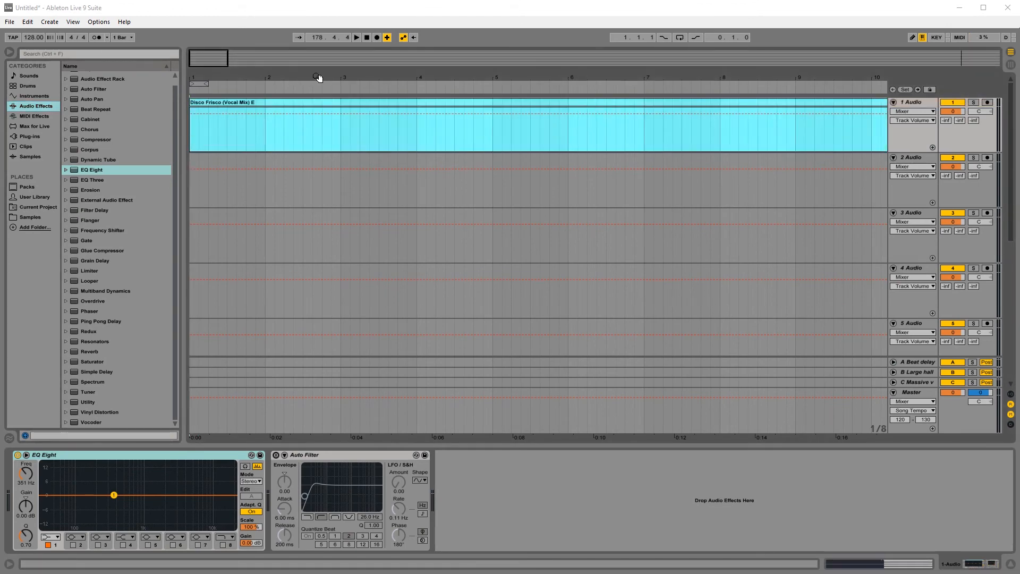
pyautogui.moveTo(319, 78); pyautogui.dragTo(318, 43)
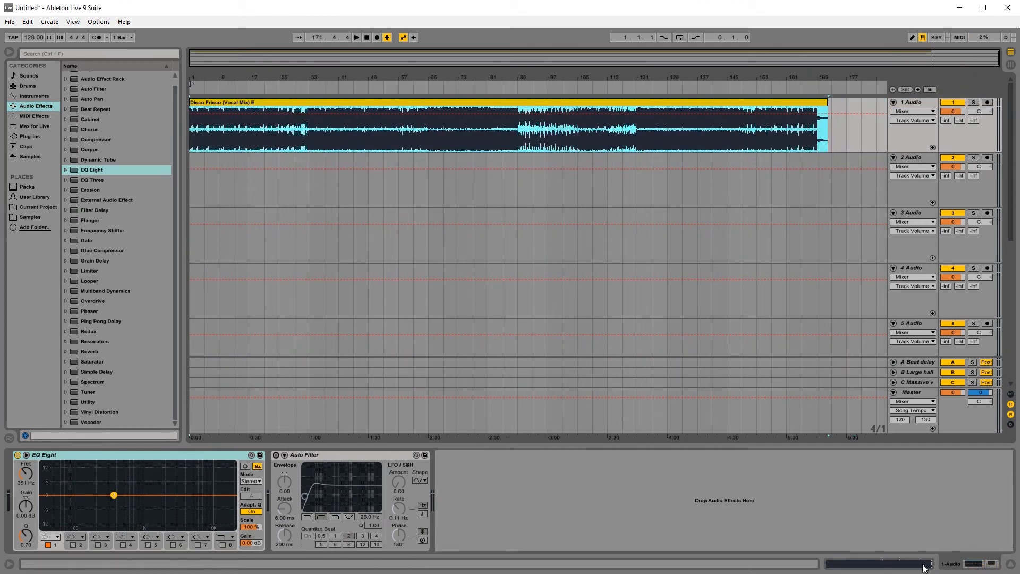
# Set the project tempo to 123 BPM and turn off warping for the vocal mix clip.
pyautogui.click(923, 565)
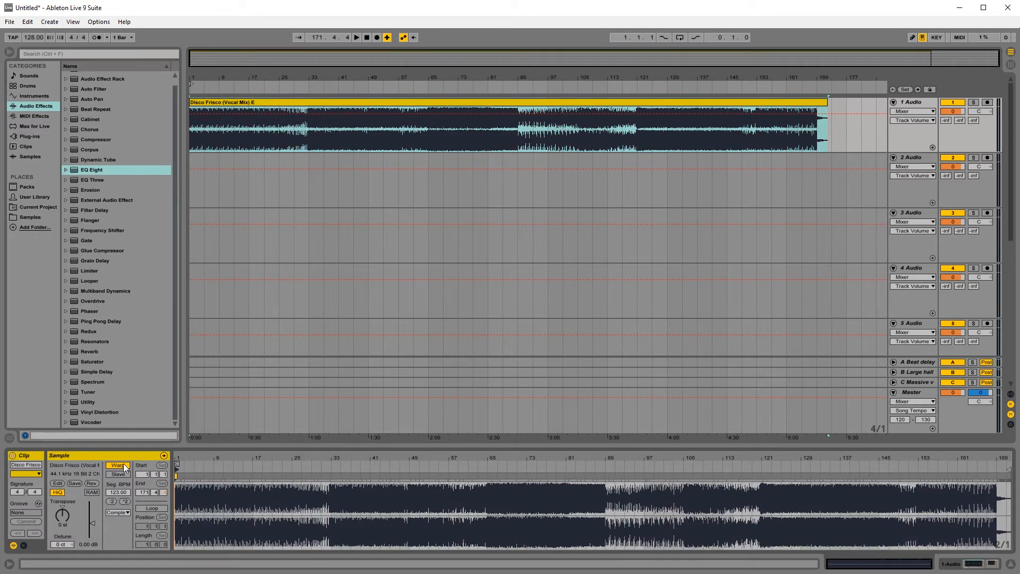
pyautogui.press('Return')
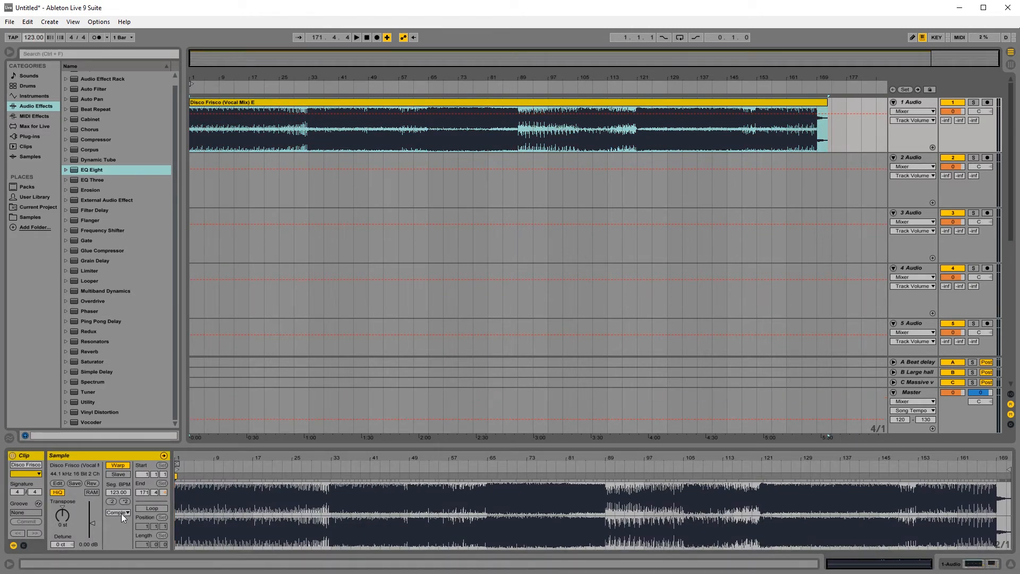
pyautogui.click(119, 464)
pyautogui.click(119, 465)
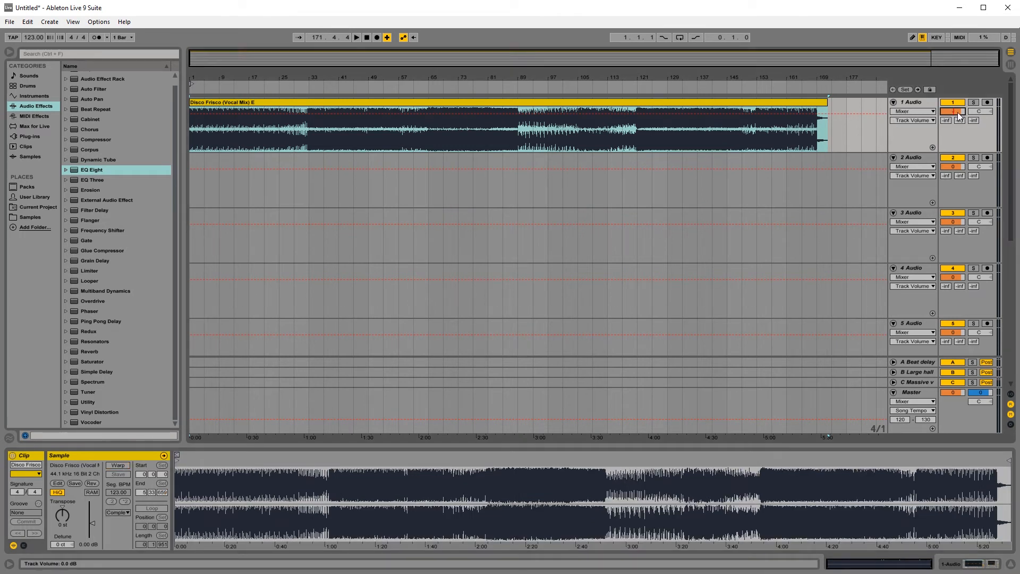
# Set the volume of audio tracks 1 and 2 to -6 dB.
pyautogui.click(958, 168)
pyautogui.write('-6')
pyautogui.press('Return')
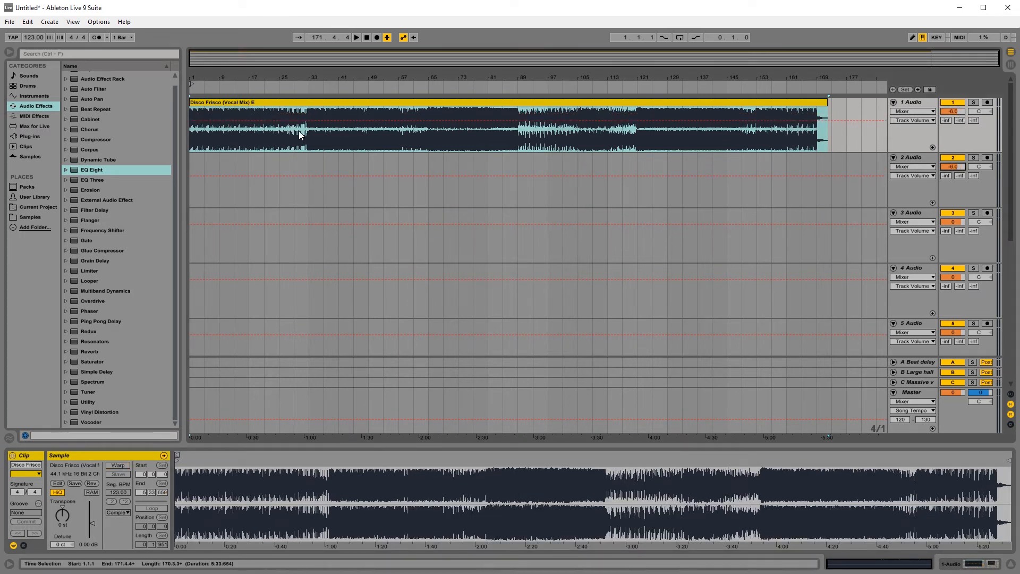
# Listen to the vocal mix from bars 49, 57 and 65.
pyautogui.click(368, 162)
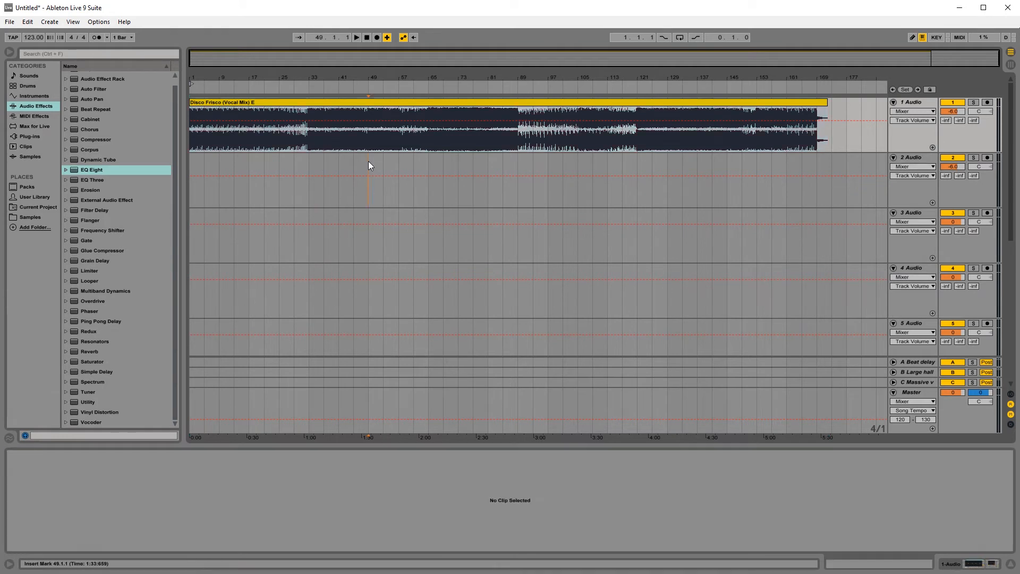
pyautogui.press('space')
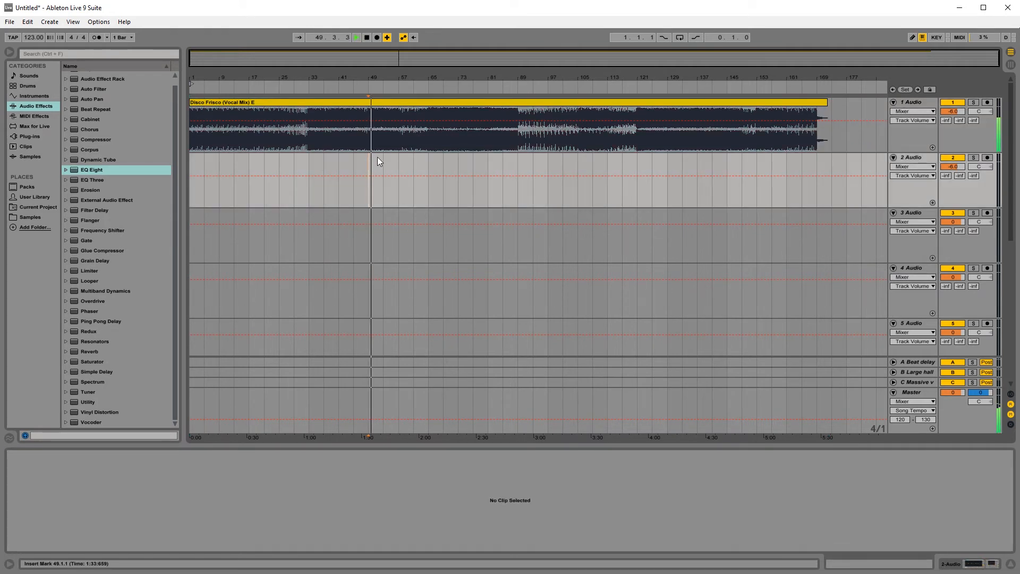
pyautogui.click(401, 161)
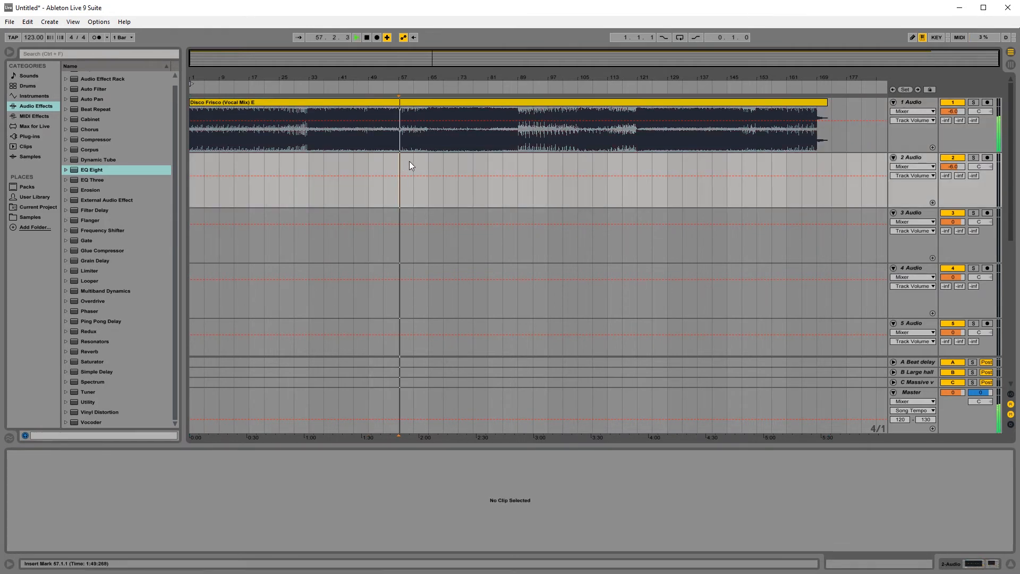
pyautogui.click(429, 161)
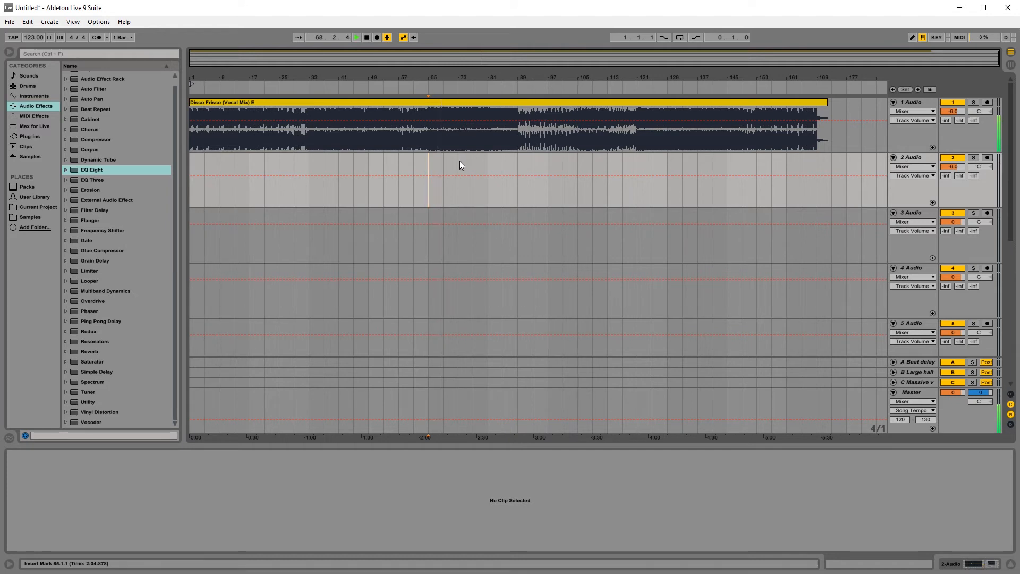
# Copy the vocal mix clip to the start of track 2 and add a Utility effect inverting both the left and right phase.
pyautogui.click(340, 103)
pyautogui.hotkey('ctrl', 'c')
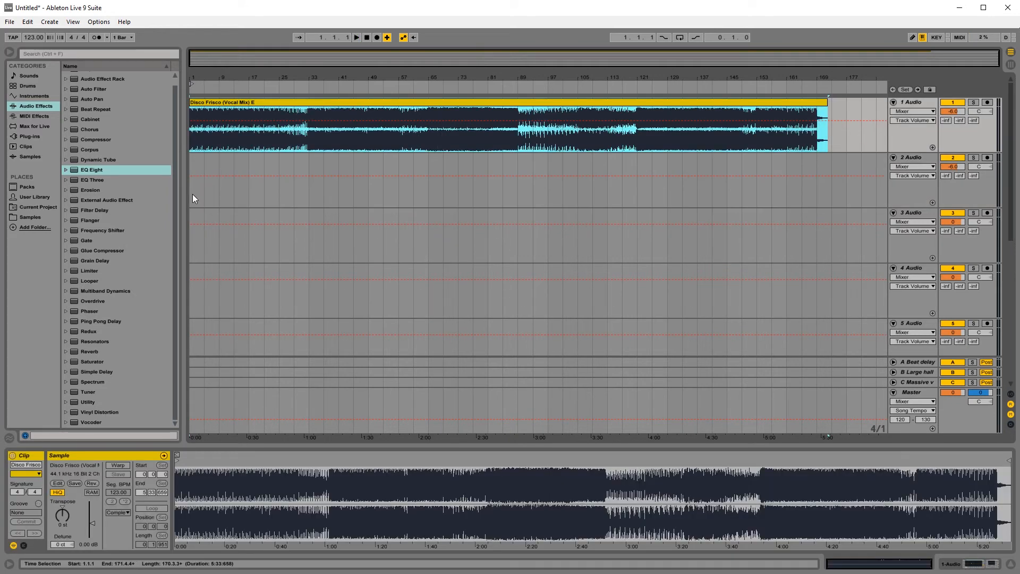
pyautogui.click(192, 194)
pyautogui.hotkey('ctrl', 'v')
pyautogui.click(950, 567)
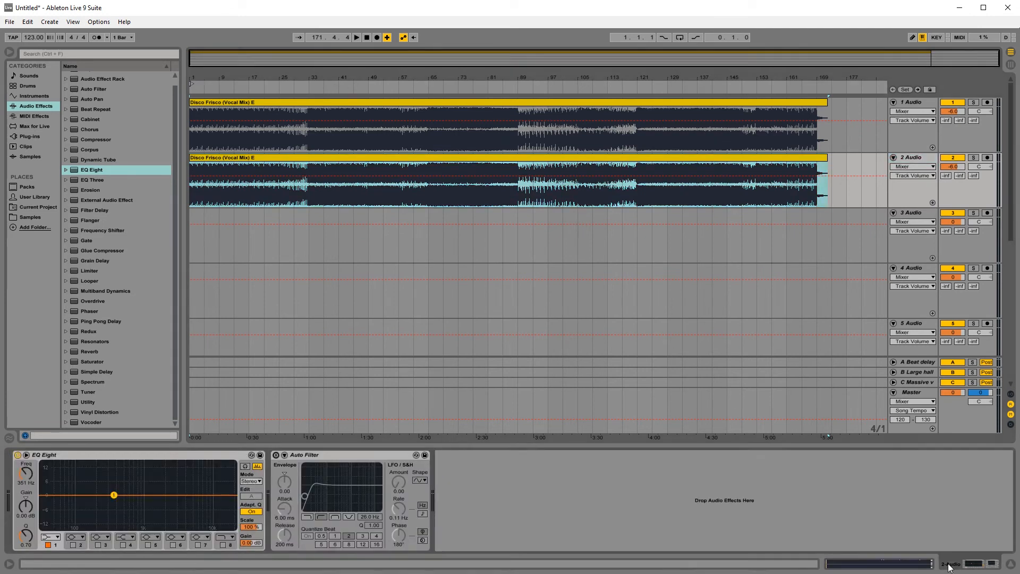
pyautogui.moveTo(89, 398); pyautogui.dragTo(52, 489)
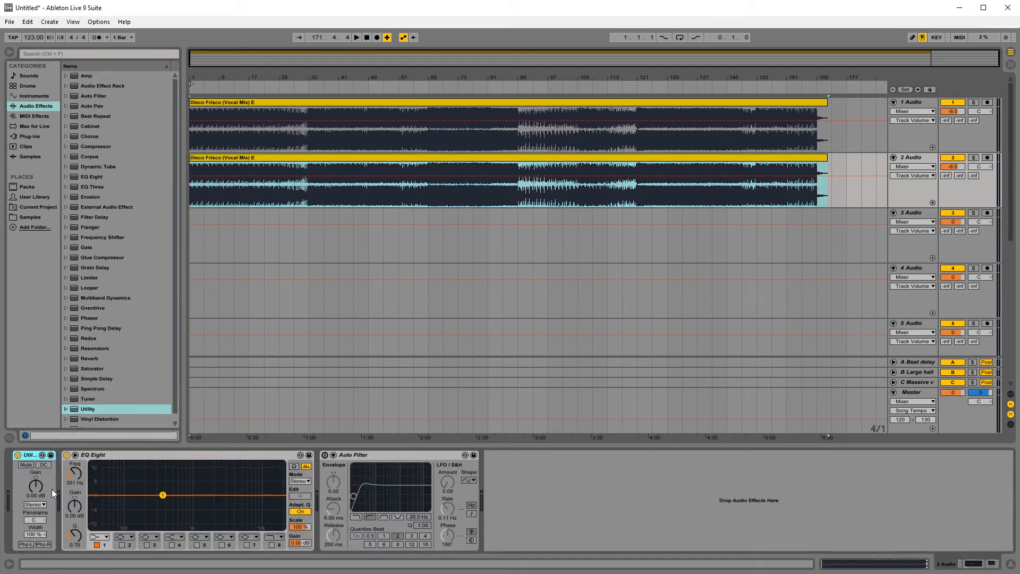
# Split the track 2 clip at bars 57 and 33.
pyautogui.click(369, 200)
pyautogui.click(398, 196)
pyautogui.hotkey('ctrl', 'e')
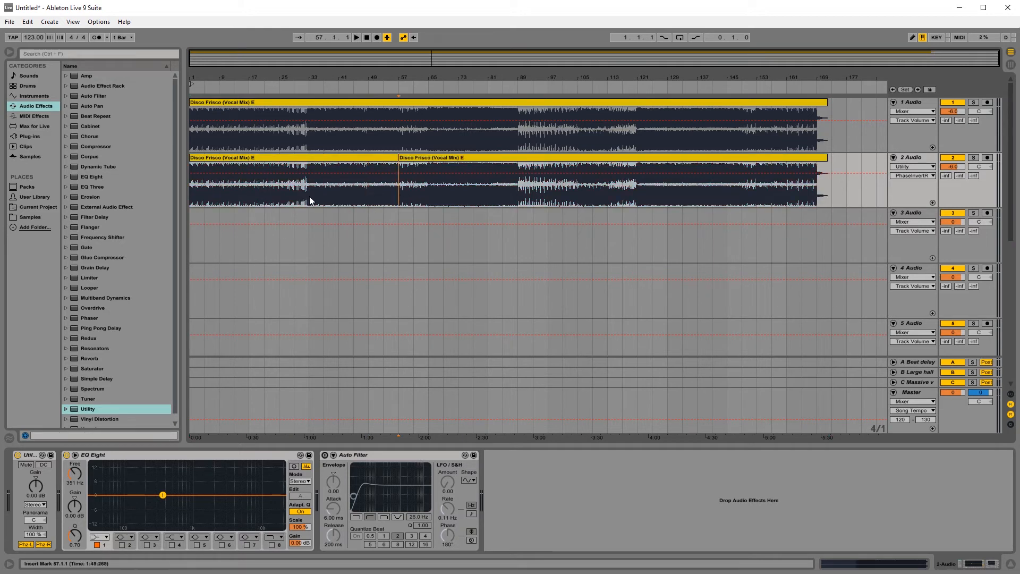
pyautogui.click(309, 196)
pyautogui.hotkey('ctrl', 'e')
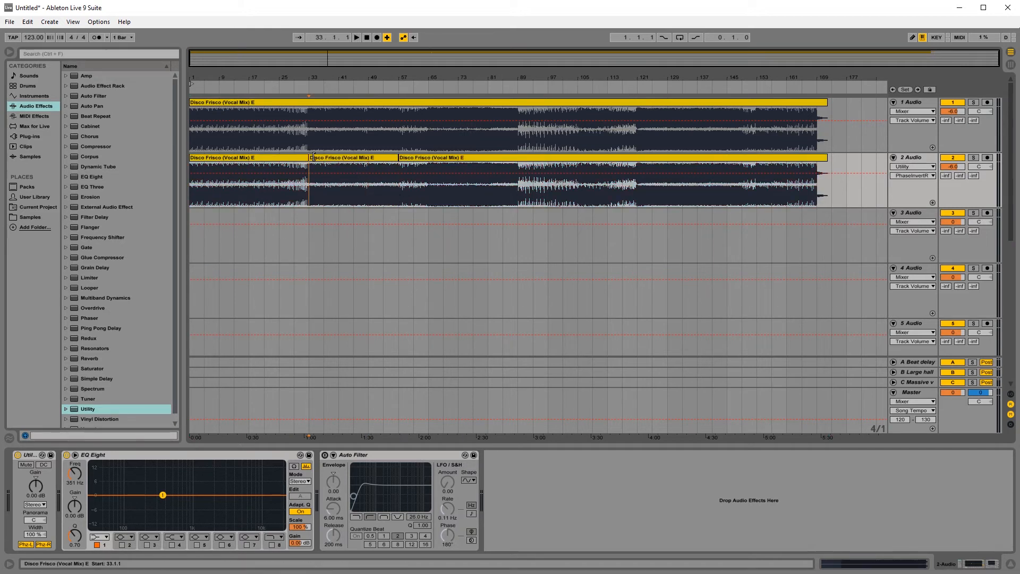
# Deactivate the track 2 clip before bar 33 and cut out the section from bar 57 to bar 121.
pyautogui.click(291, 157)
pyautogui.press('0')
pyautogui.click(543, 157)
pyautogui.click(637, 196)
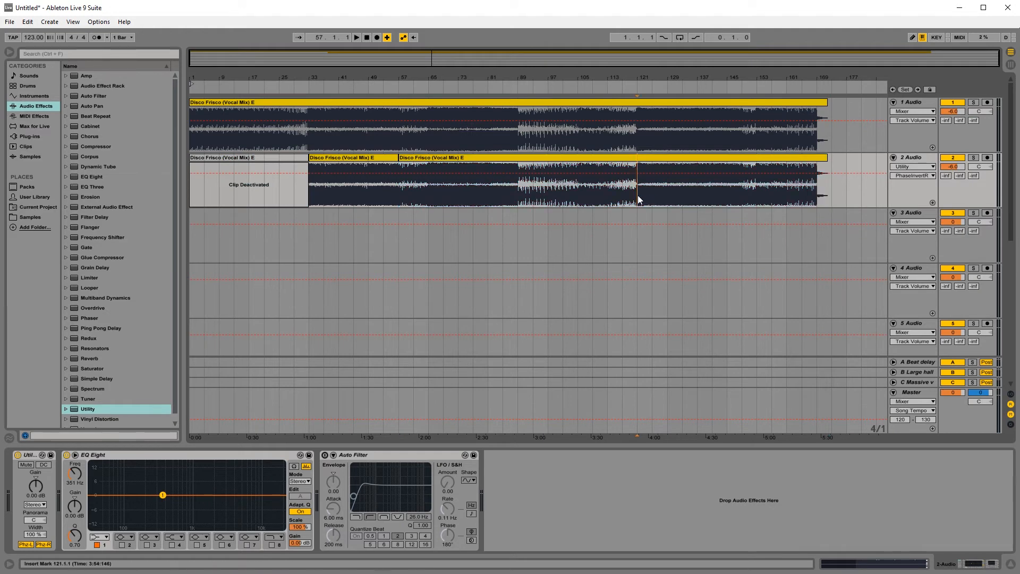
pyautogui.click(583, 159)
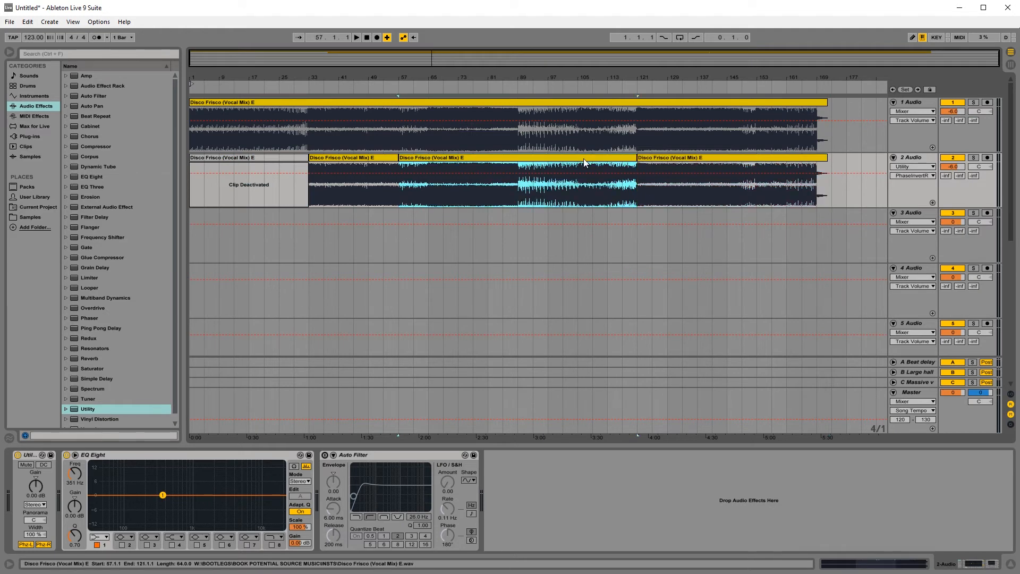
pyautogui.press('Delete')
# Move the track 2 clip that starts at bar 33 so it begins at bar 65.
pyautogui.click(334, 157)
pyautogui.moveTo(334, 158); pyautogui.dragTo(428, 164)
pyautogui.press('z')
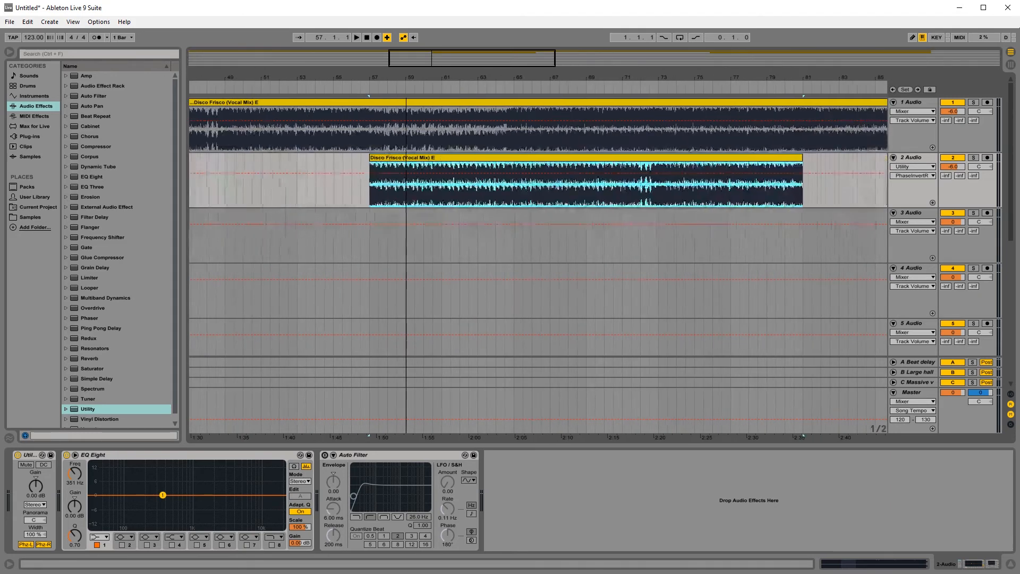
pyautogui.moveTo(352, 159); pyautogui.dragTo(497, 158)
# Play the section around bar 65 and compare it with track 1 switched off and on.
pyautogui.press('space')
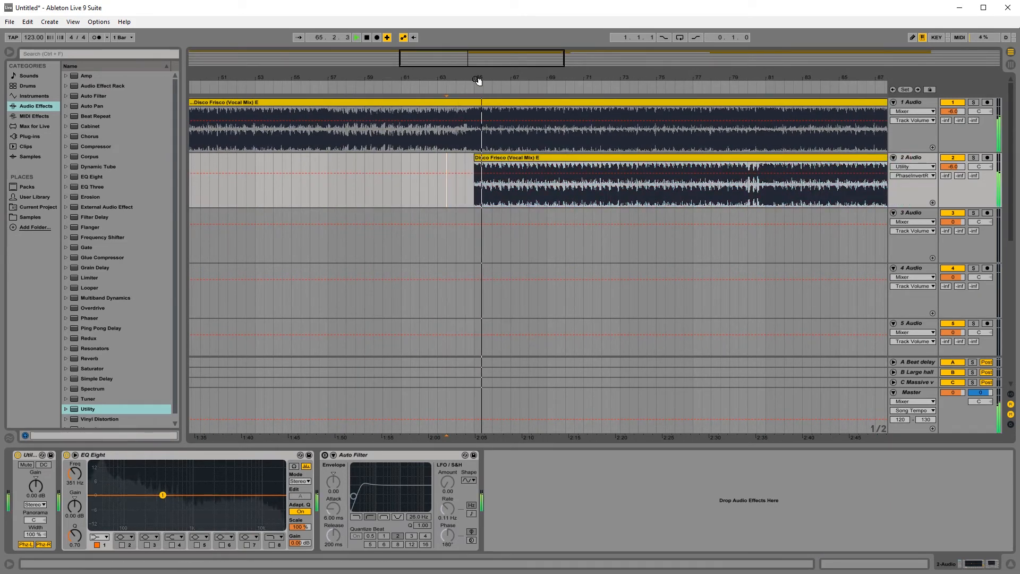
pyautogui.click(953, 102)
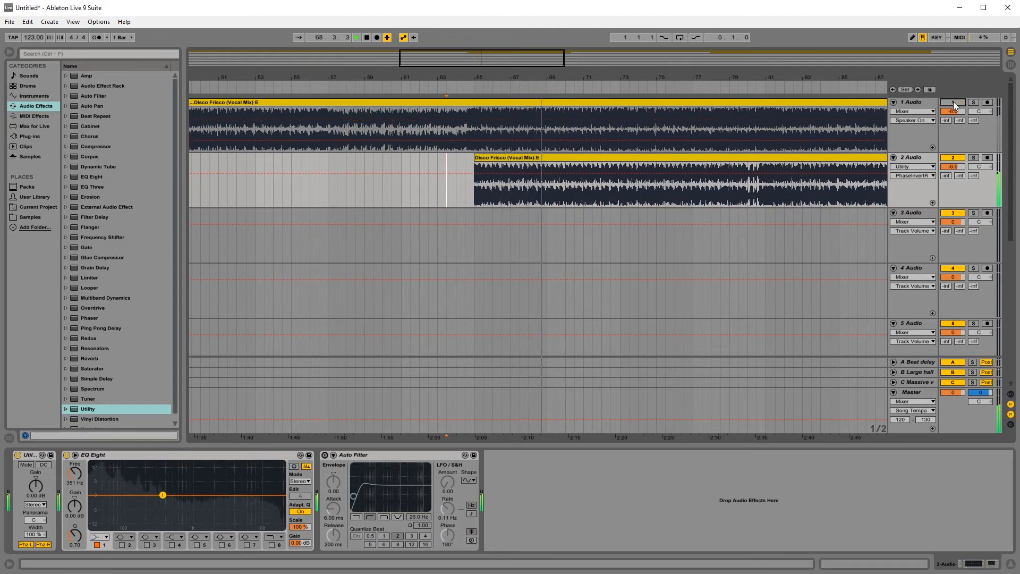
pyautogui.click(954, 102)
# Trim eight bars off the start of the track 2 clip and move it back to begin at bar 65.
pyautogui.moveTo(492, 78); pyautogui.dragTo(402, 48)
pyautogui.moveTo(394, 158); pyautogui.dragTo(465, 158)
pyautogui.moveTo(470, 158); pyautogui.dragTo(384, 164)
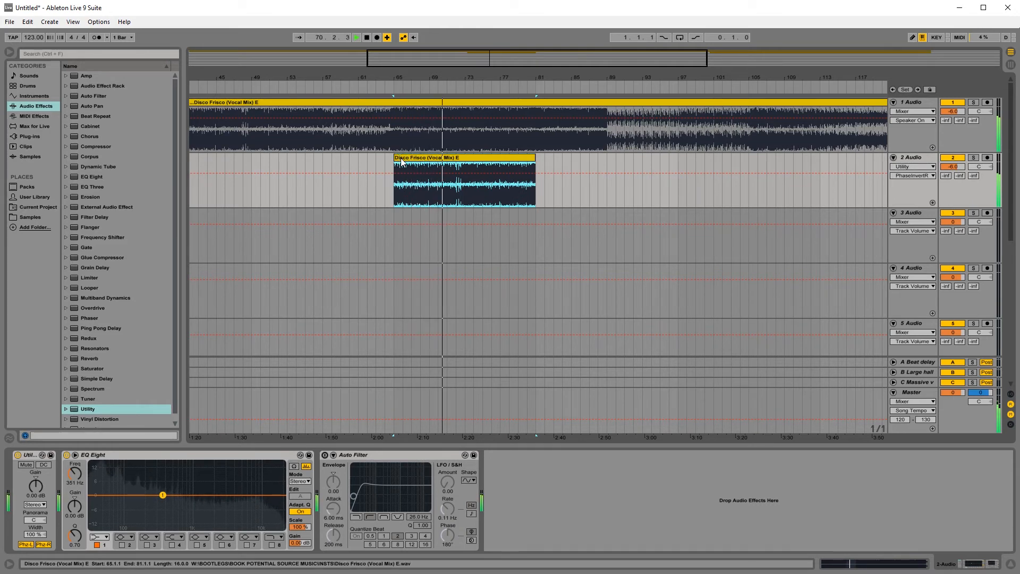
# Shift the track 2 clip to bar 57, trim its start to bar 65, and duplicate the remaining eight bars.
pyautogui.moveTo(401, 162); pyautogui.dragTo(330, 162)
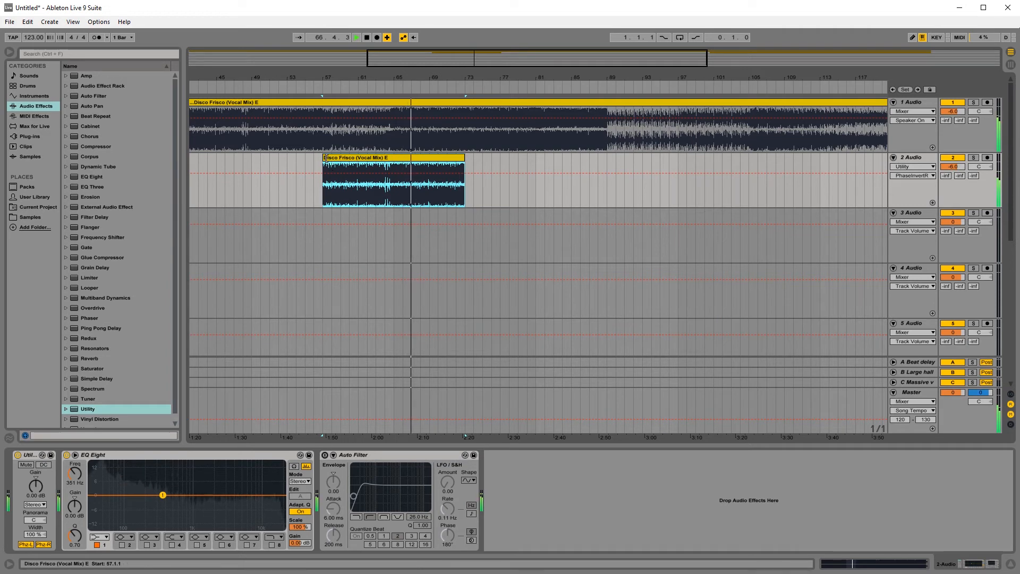
pyautogui.moveTo(325, 158); pyautogui.dragTo(396, 165)
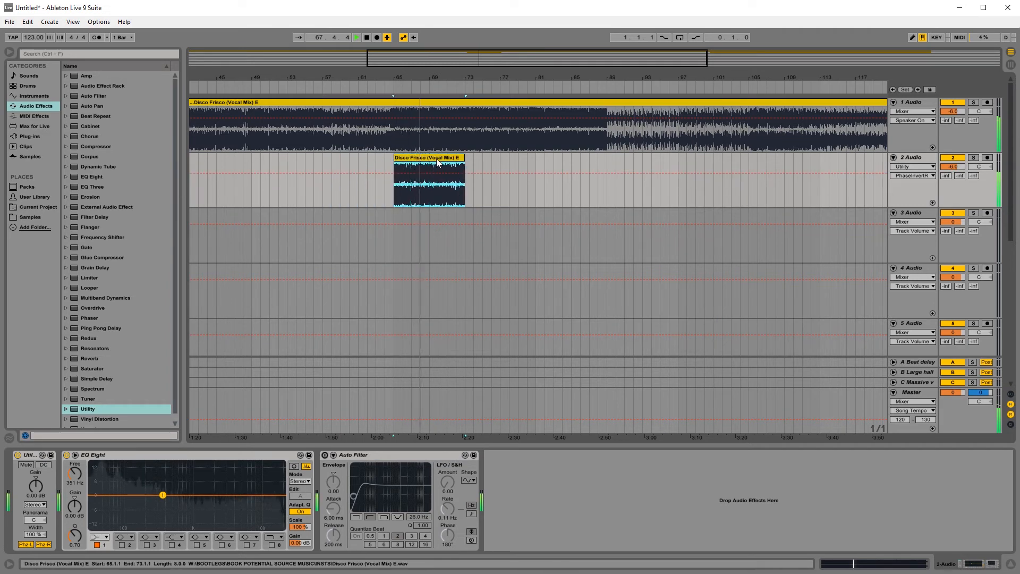
pyautogui.hotkey('ctrl', 'd')
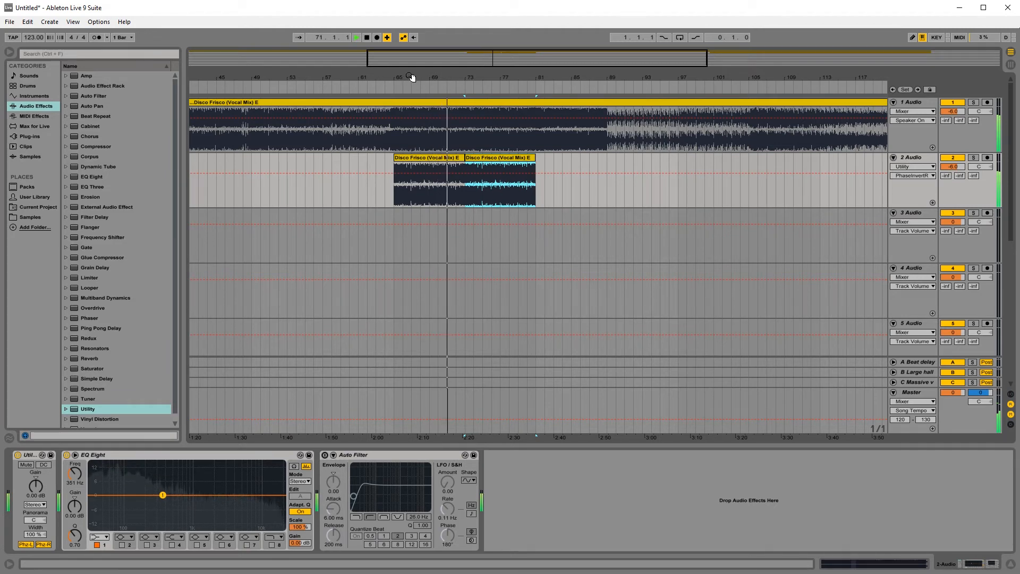
# Duplicate the last eight-bar clip on track 2 so the inverted instrumental continues from bar 81 to bar 89.
pyautogui.moveTo(411, 78); pyautogui.dragTo(404, 78)
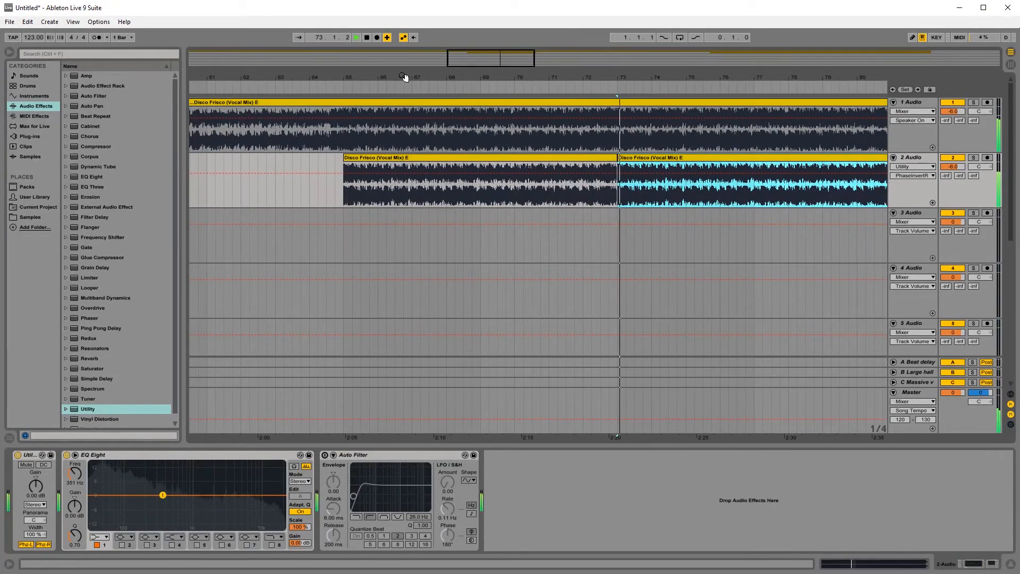
pyautogui.moveTo(404, 78); pyautogui.dragTo(375, 75)
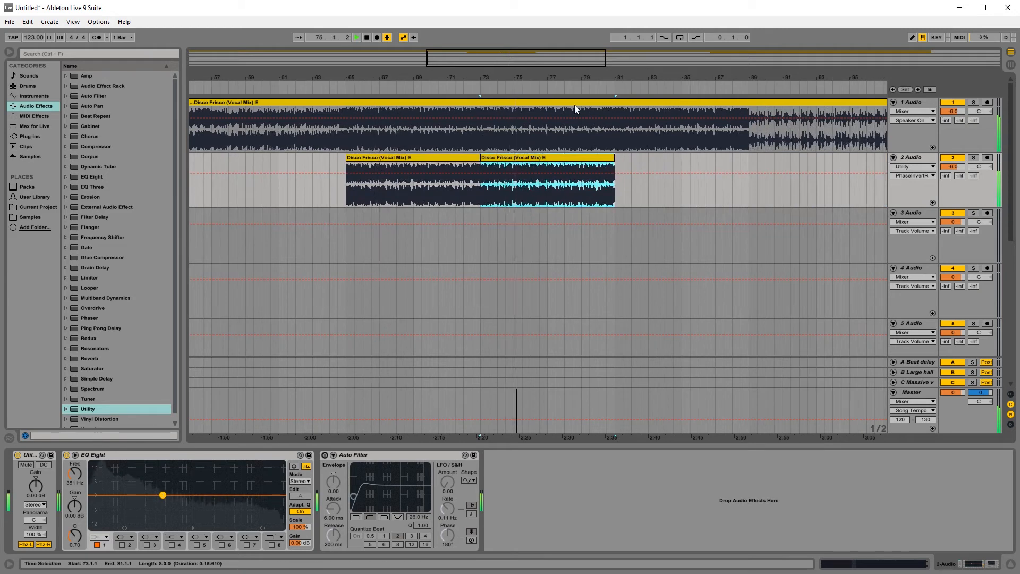
pyautogui.click(601, 90)
pyautogui.hotkey('ctrl', 'd')
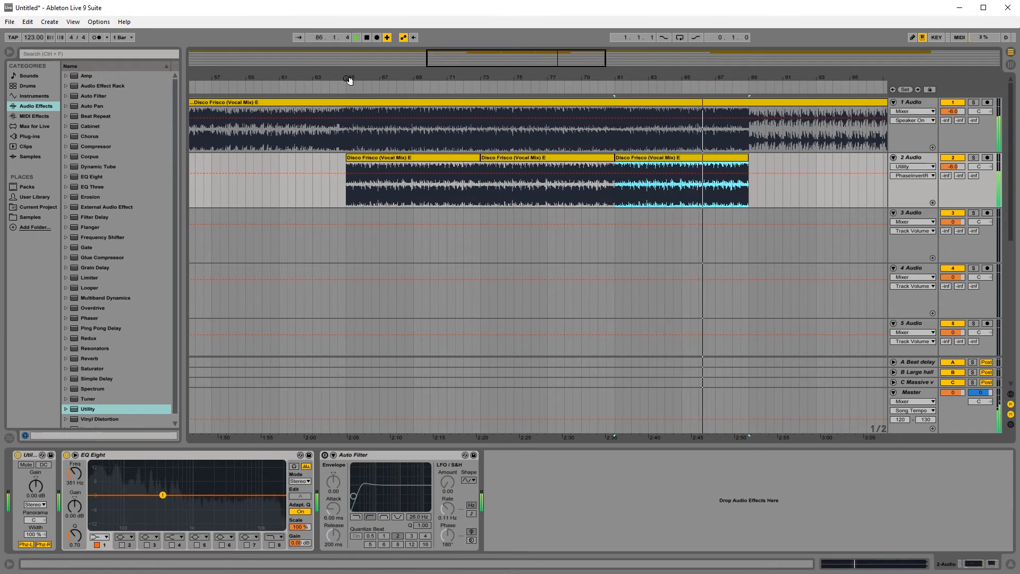
# Play from bar 65 and extend the start of the first track 2 clip in that section back to 64.3.1.
pyautogui.click(347, 238)
pyautogui.press('space')
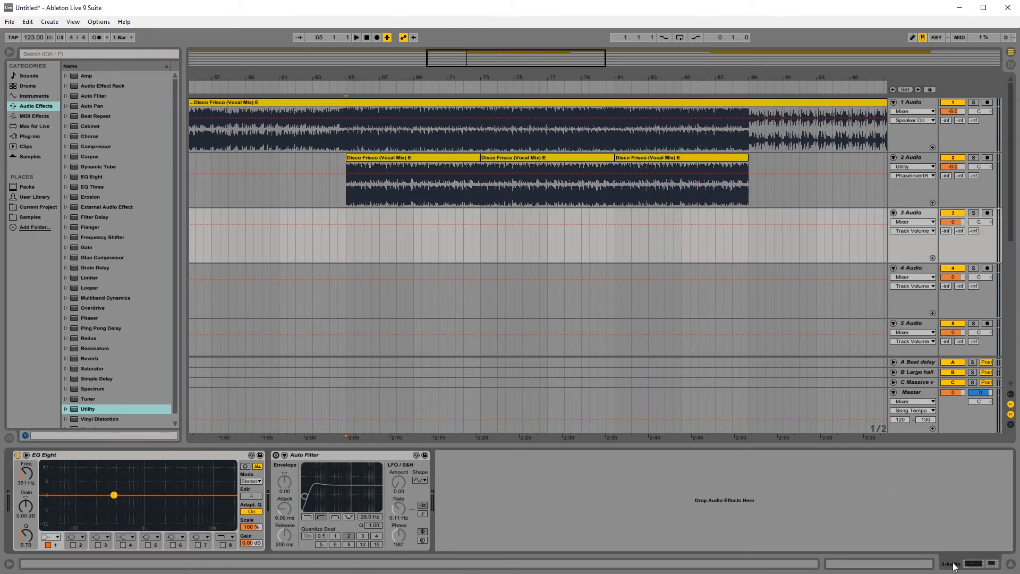
pyautogui.click(911, 392)
pyautogui.click(340, 89)
pyautogui.moveTo(345, 162); pyautogui.dragTo(337, 162)
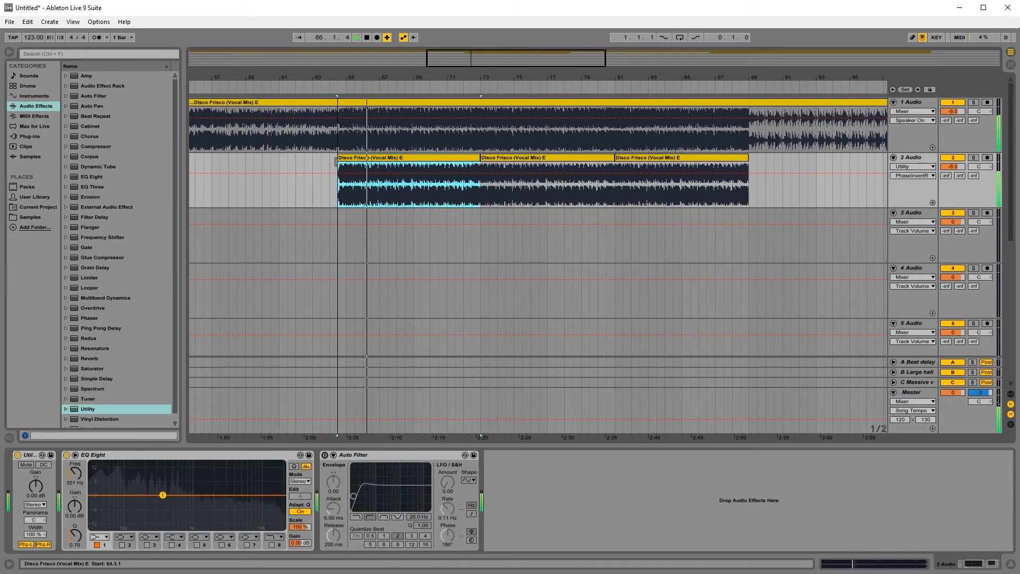
pyautogui.click(327, 166)
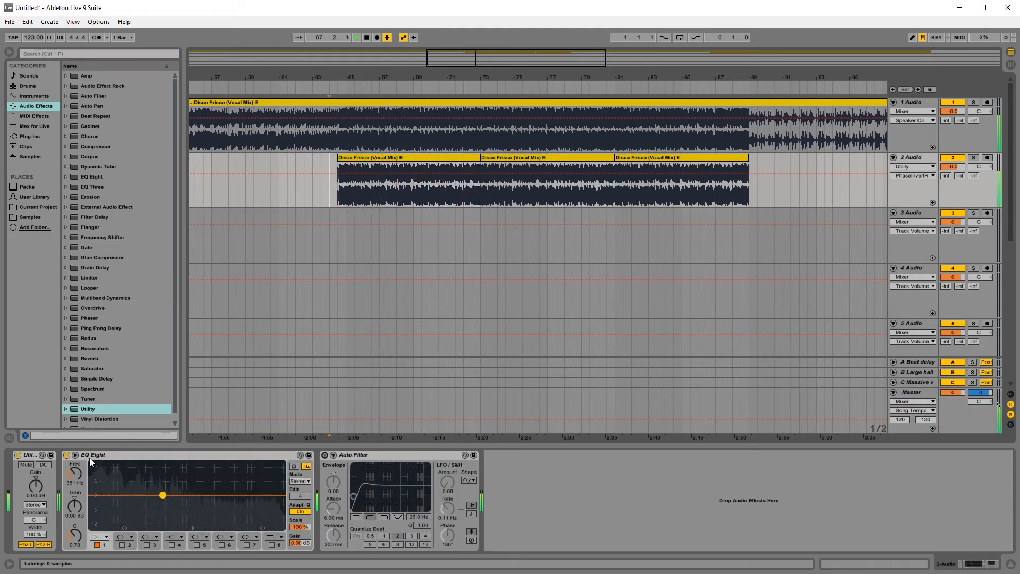
# Add an EQ Eight before the Master limiter, with band 1 as a low cut at 341 Hz and band 8 as a lowered high cut.
pyautogui.click(167, 474)
pyautogui.click(911, 392)
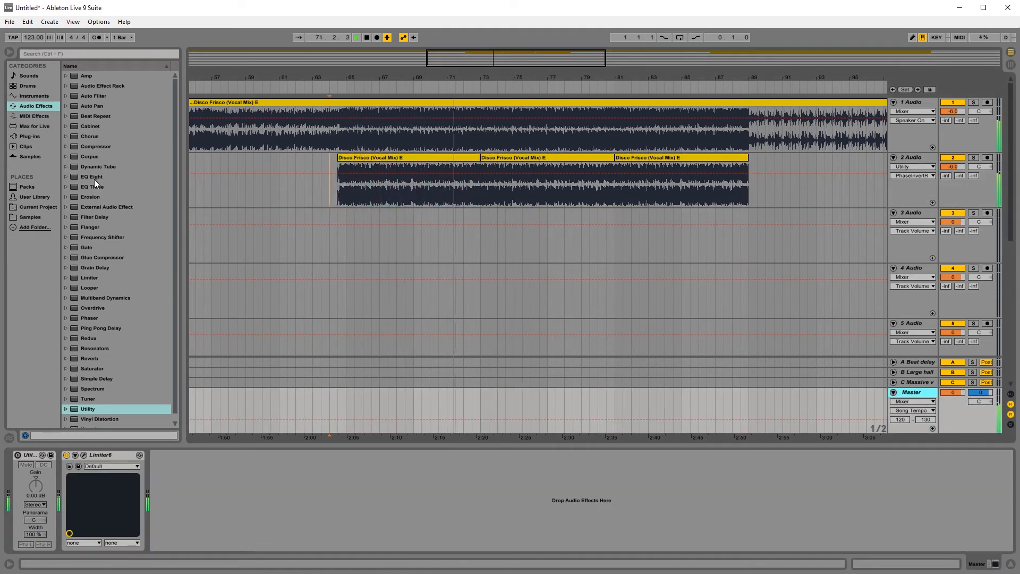
pyautogui.moveTo(94, 178); pyautogui.dragTo(164, 493)
pyautogui.click(99, 536)
pyautogui.click(99, 483)
pyautogui.click(272, 545)
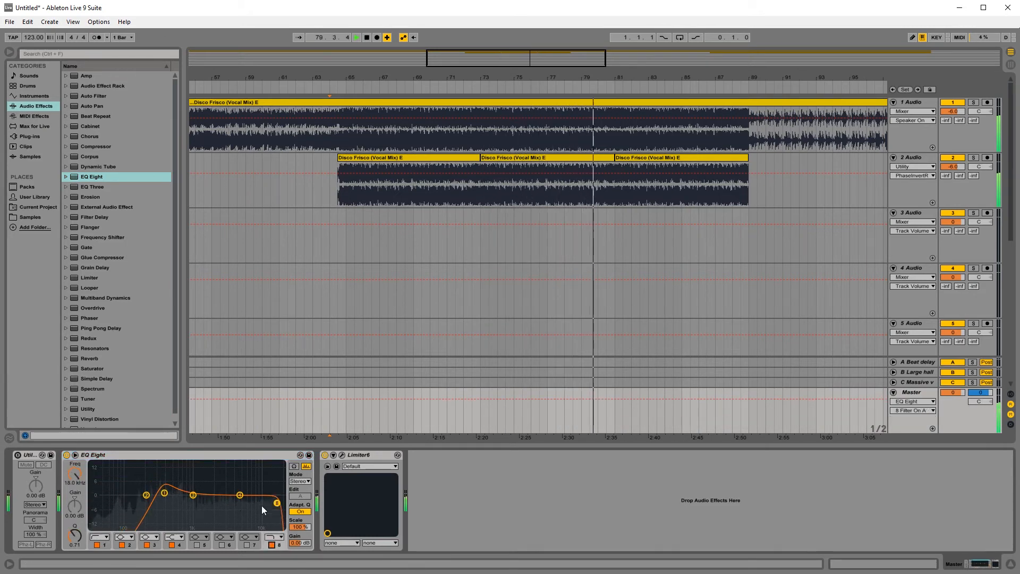
pyautogui.moveTo(279, 503)
pyautogui.mouseDown()
pyautogui.moveTo(247, 498)
pyautogui.moveTo(258, 501)
pyautogui.mouseUp()
pyautogui.moveTo(164, 493); pyautogui.dragTo(162, 499)
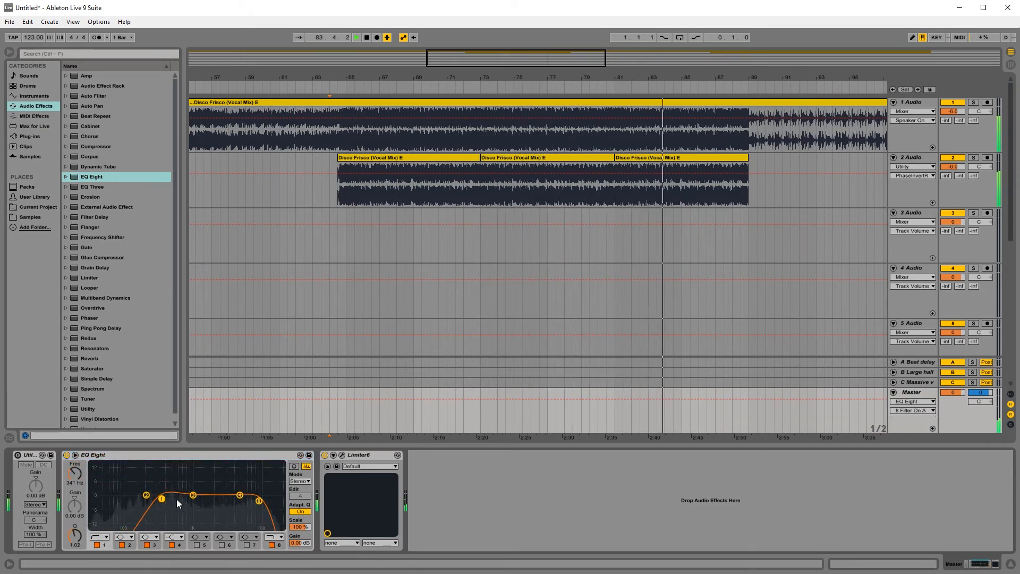
# Add a second EQ Eight after the first on the Master, with a low cut on band 1, and set it to M/S mode.
pyautogui.click(341, 88)
pyautogui.moveTo(92, 177); pyautogui.dragTo(499, 486)
pyautogui.click(358, 537)
pyautogui.click(357, 482)
pyautogui.click(558, 481)
pyautogui.click(557, 508)
# Adjust bands 8 and 2 on the second EQ Eight's mid channel and replay the section.
pyautogui.click(540, 536)
pyautogui.click(540, 537)
pyautogui.click(390, 537)
pyautogui.click(379, 489)
pyautogui.press('space')
pyautogui.press('space')
# Switch the second EQ Eight to side editing and make band 3 a low cut at about 491 Hz.
pyautogui.click(558, 496)
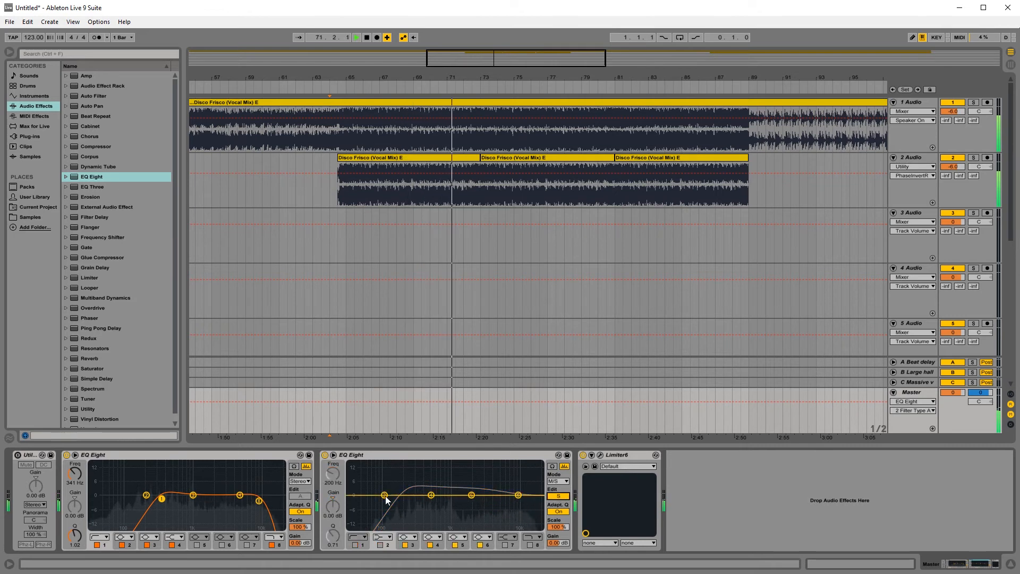
pyautogui.moveTo(387, 496); pyautogui.dragTo(395, 503)
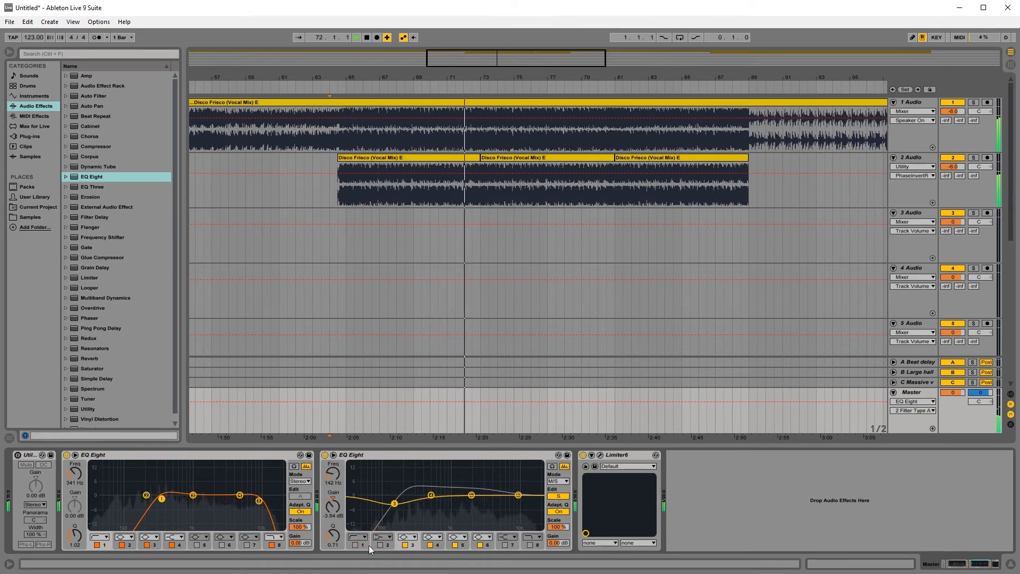
pyautogui.click(408, 537)
pyautogui.click(407, 481)
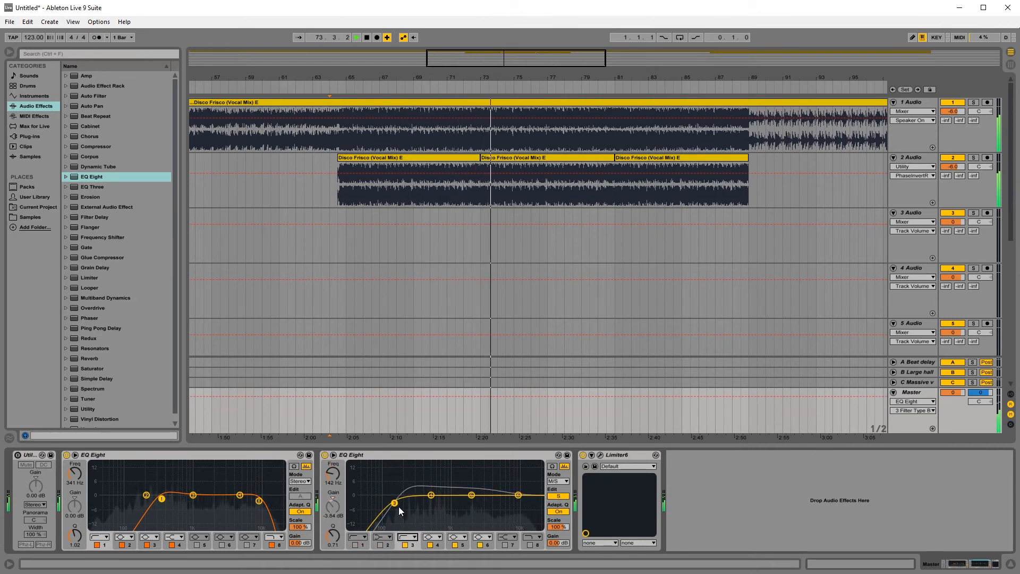
pyautogui.moveTo(395, 503); pyautogui.dragTo(540, 500)
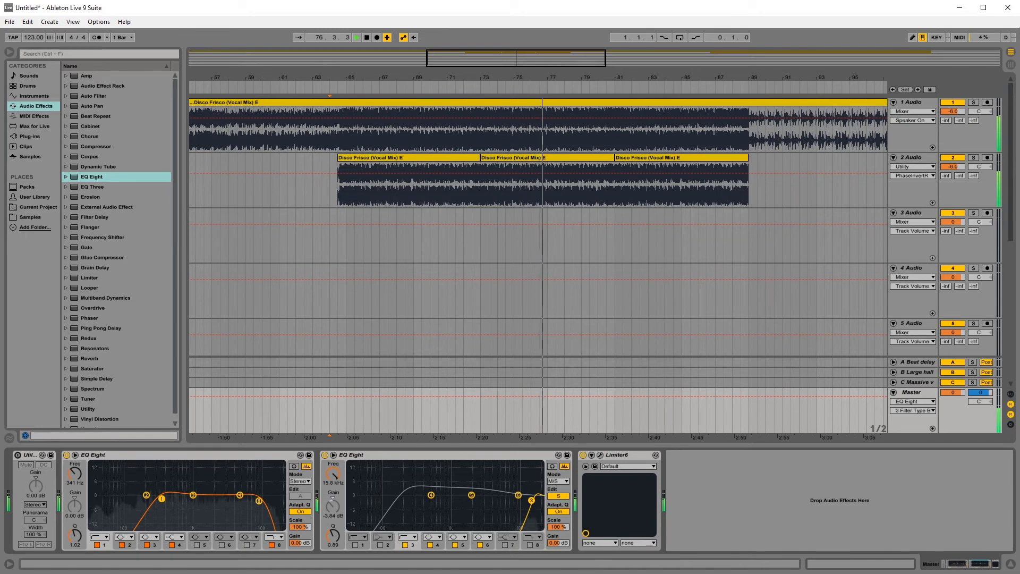
pyautogui.moveTo(532, 500); pyautogui.dragTo(430, 500)
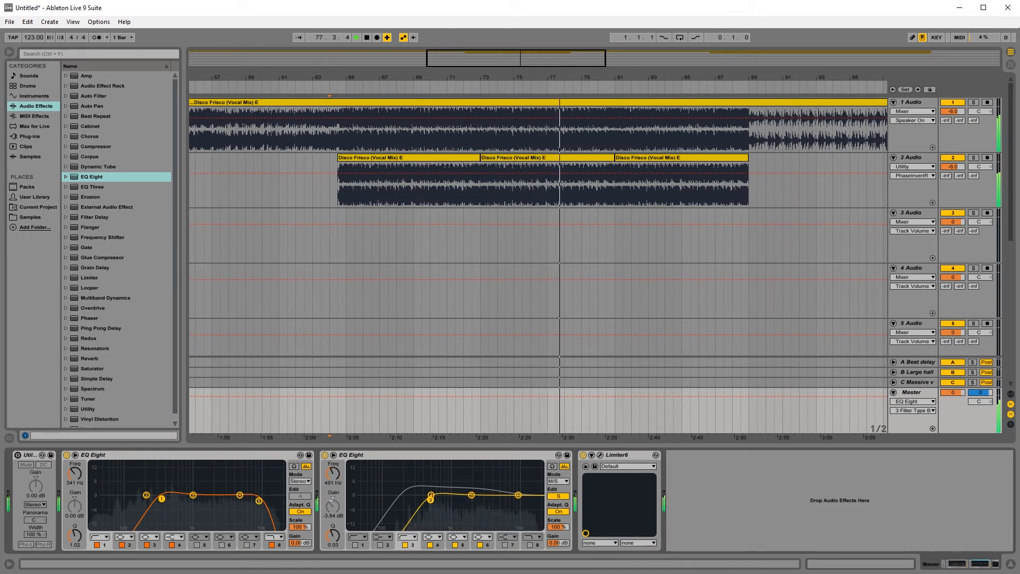
# Make side band 4 a high shelf at 22.0 kHz with -6.62 dB gain, and replay the section.
pyautogui.click(432, 537)
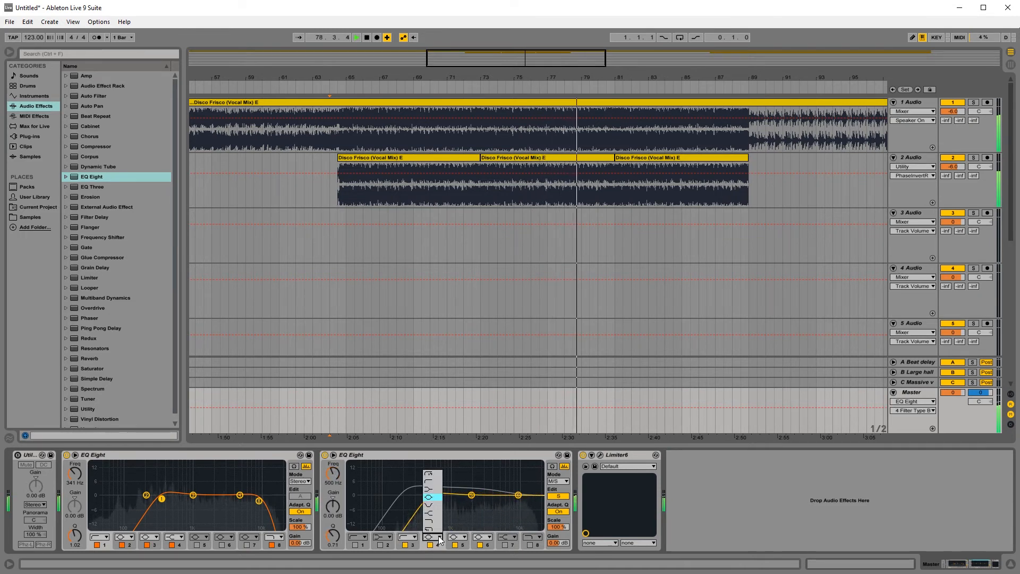
pyautogui.click(435, 494)
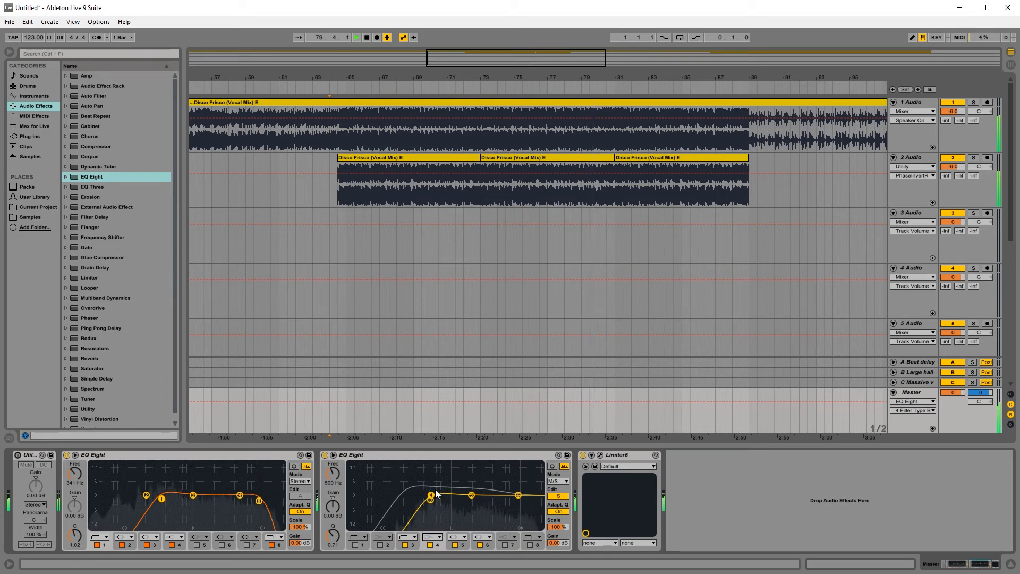
pyautogui.moveTo(434, 497); pyautogui.dragTo(541, 510)
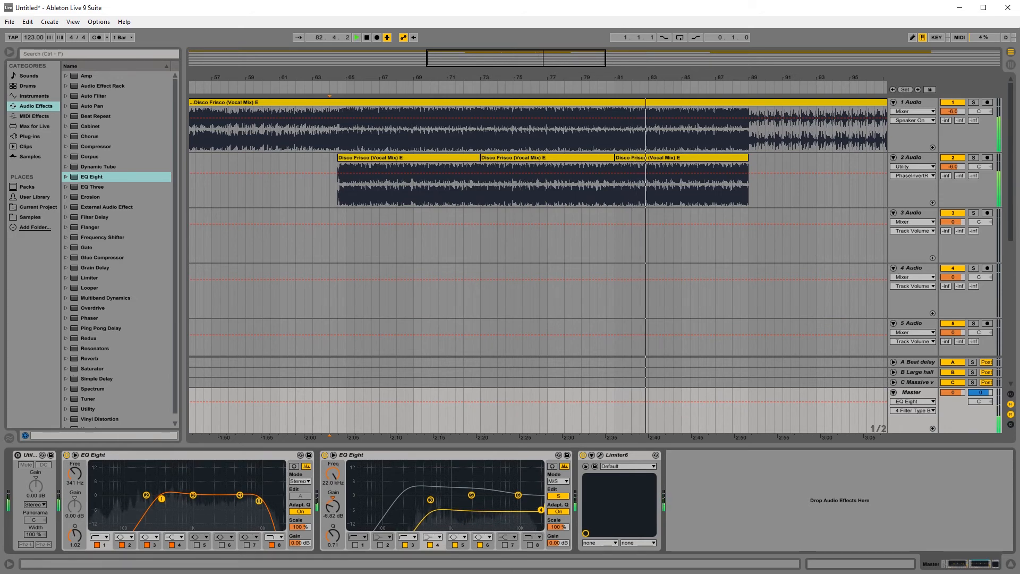
pyautogui.press('space')
pyautogui.press('space')
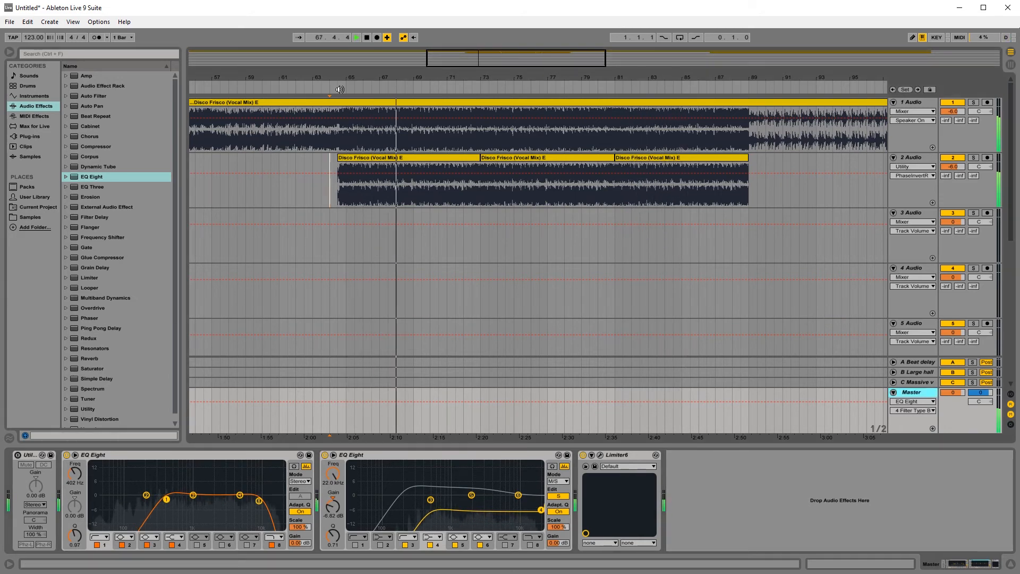
# Play around bars 89 and 97, and split the track 1 clip at bar 89.
pyautogui.press('-')
pyautogui.click(514, 196)
pyautogui.press('space')
pyautogui.press('space')
pyautogui.click(581, 192)
pyautogui.press('space')
pyautogui.press('space')
pyautogui.click(511, 145)
pyautogui.hotkey('ctrl', 'e')
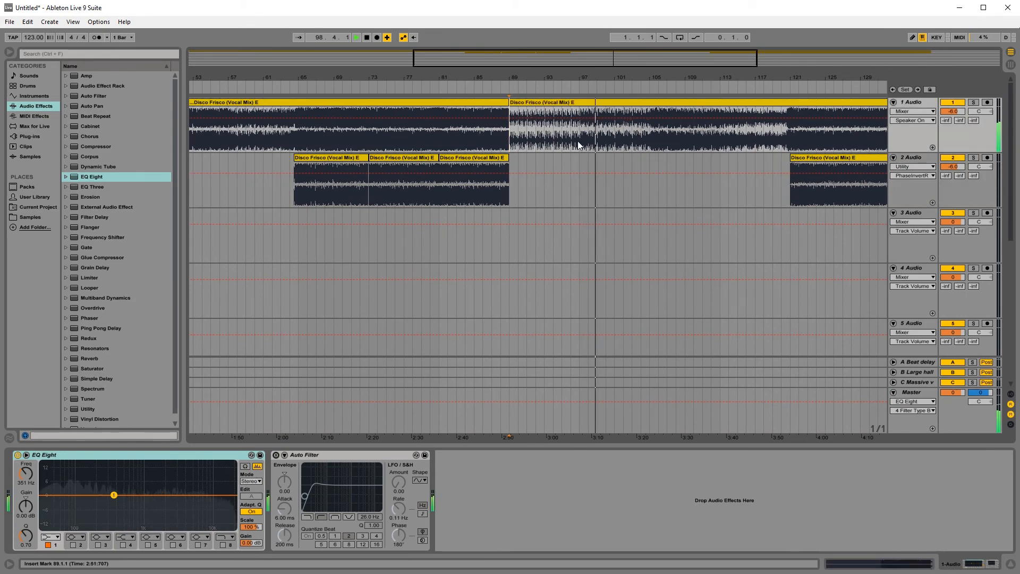
# Paste the eight-bar section from bars 89 to 97 onto track 2 at bar 97 and duplicate it to reach bar 113.
pyautogui.click(582, 190)
pyautogui.hotkey('ctrl', 'v')
pyautogui.press('+')
pyautogui.press('+')
pyautogui.press('+')
pyautogui.press('+')
pyautogui.press('+')
pyautogui.press('+')
pyautogui.press('-')
pyautogui.press('-')
pyautogui.press('-')
pyautogui.press('-')
pyautogui.press('-')
pyautogui.press('-')
pyautogui.press('-')
pyautogui.press('-')
pyautogui.hotkey('ctrl', 'd')
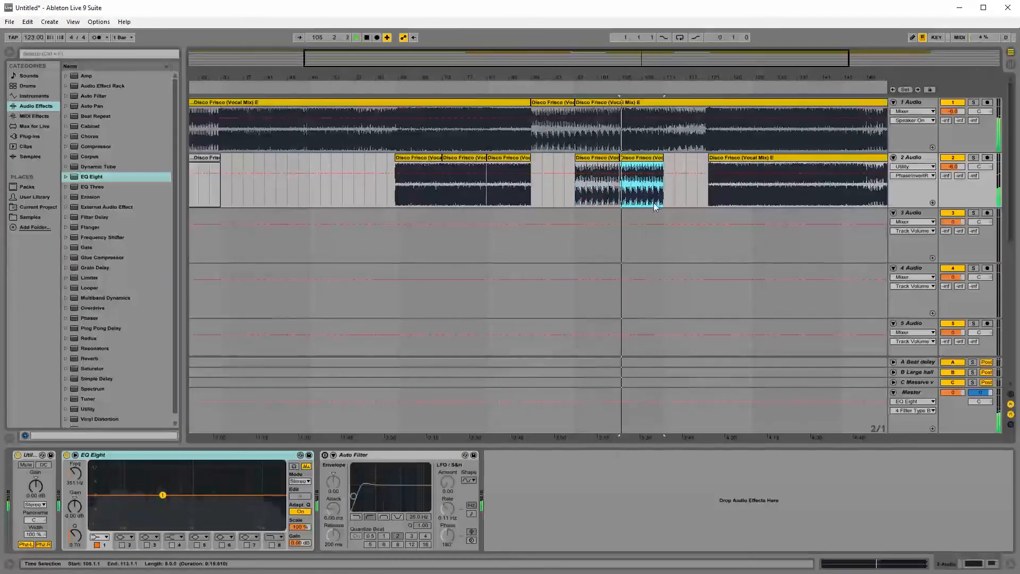
# Play the arrangement from around bar 95 to check the new inverted clips on track 2.
pyautogui.moveTo(664, 60)
pyautogui.mouseDown()
pyautogui.moveTo(647, 73)
pyautogui.moveTo(481, 60)
pyautogui.mouseUp()
pyautogui.click(687, 245)
pyautogui.press('-')
pyautogui.press('-')
pyautogui.click(693, 239)
pyautogui.press('space')
pyautogui.press('space')
pyautogui.click(693, 229)
pyautogui.press('space')
pyautogui.press('space')
pyautogui.press('space')
# Show the Master's Track Volume automation and draw it down to silence between bars 89 and 97.
pyautogui.click(911, 402)
pyautogui.click(910, 412)
pyautogui.click(909, 410)
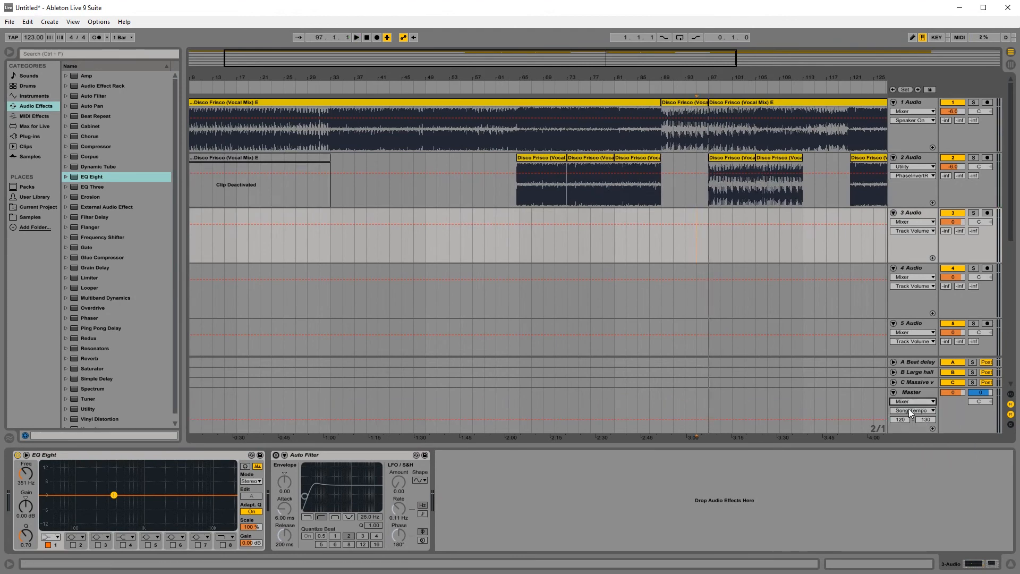
pyautogui.press('b')
pyautogui.moveTo(666, 432); pyautogui.dragTo(702, 432)
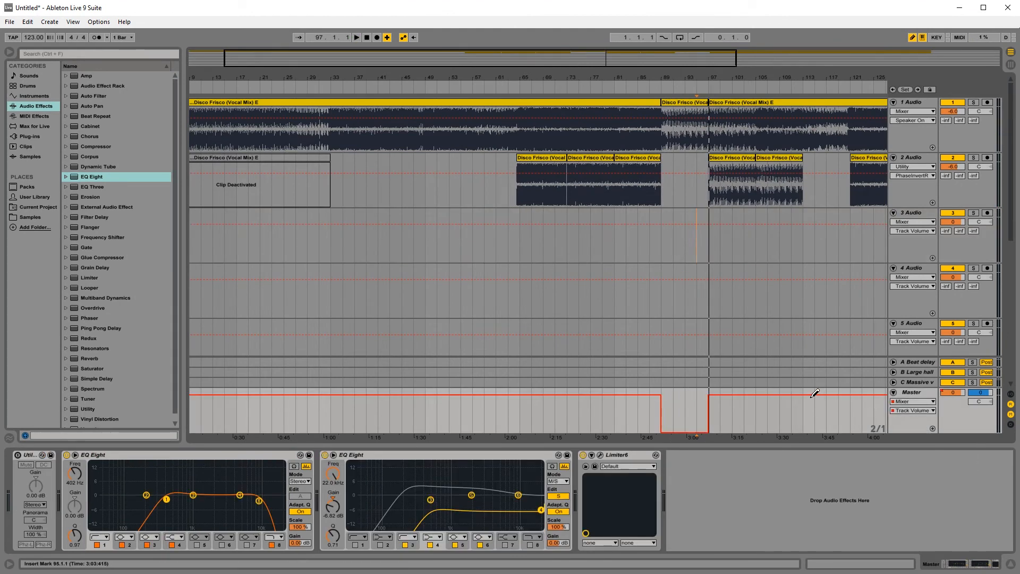
# Shape the Master volume automation to rise from silence at bar 65 and fade out from about bar 82 to bar 89.
pyautogui.click(510, 84)
pyautogui.click(518, 394)
pyautogui.moveTo(512, 395); pyautogui.dragTo(515, 432)
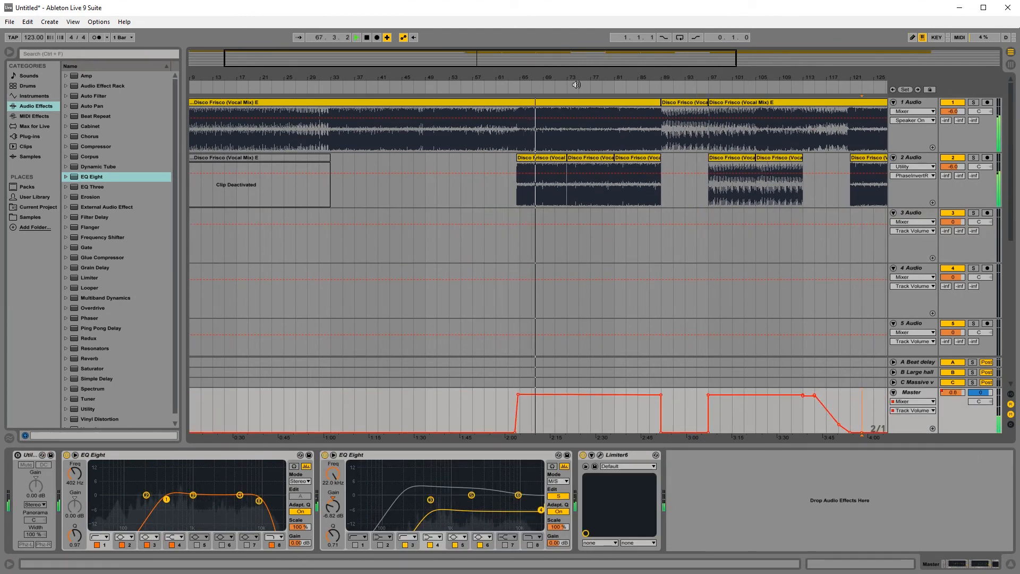
pyautogui.click(660, 86)
pyautogui.moveTo(661, 394); pyautogui.dragTo(648, 419)
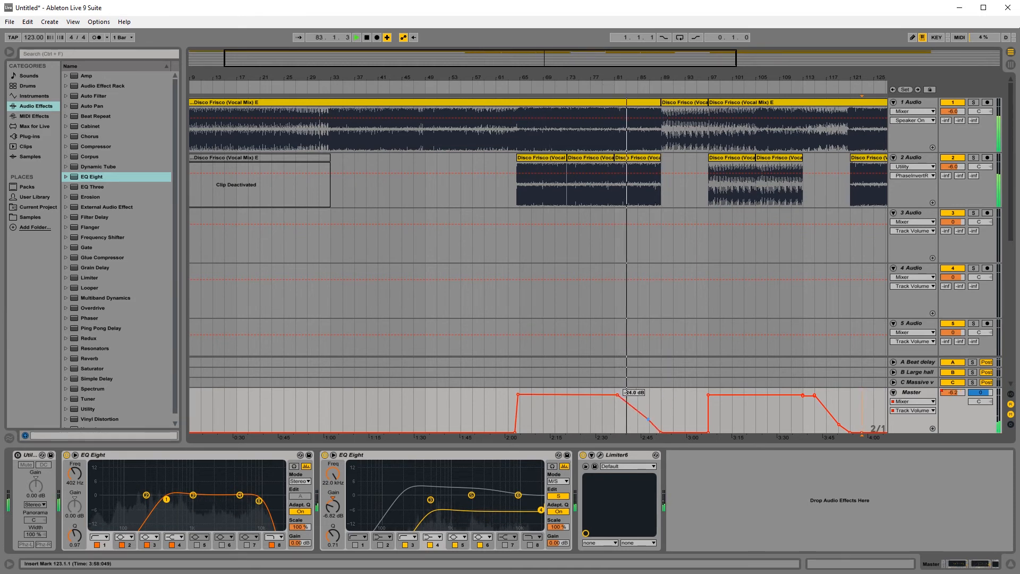
# Play the section after bar 97 and make the Master volume automation drop to silence at bar 113.
pyautogui.click(706, 86)
pyautogui.click(793, 89)
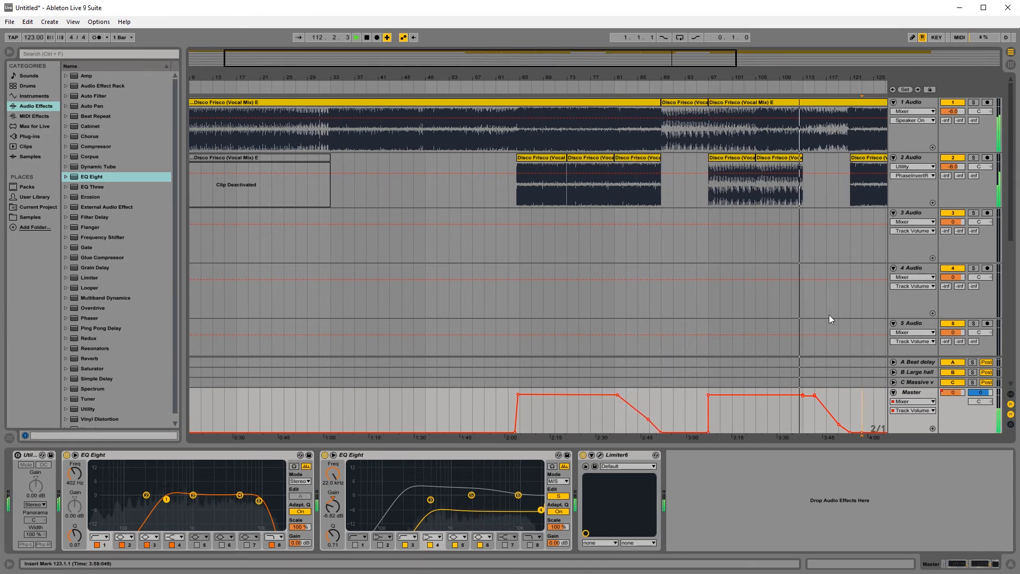
pyautogui.moveTo(816, 398); pyautogui.dragTo(837, 433)
# Select bars 63 to 115 on track 3, stop playback, and open the audio export for that range.
pyautogui.scroll(-1, 690, 290)
pyautogui.moveTo(664, 77); pyautogui.dragTo(588, 79)
pyautogui.moveTo(742, 234); pyautogui.dragTo(434, 227)
pyautogui.press('space')
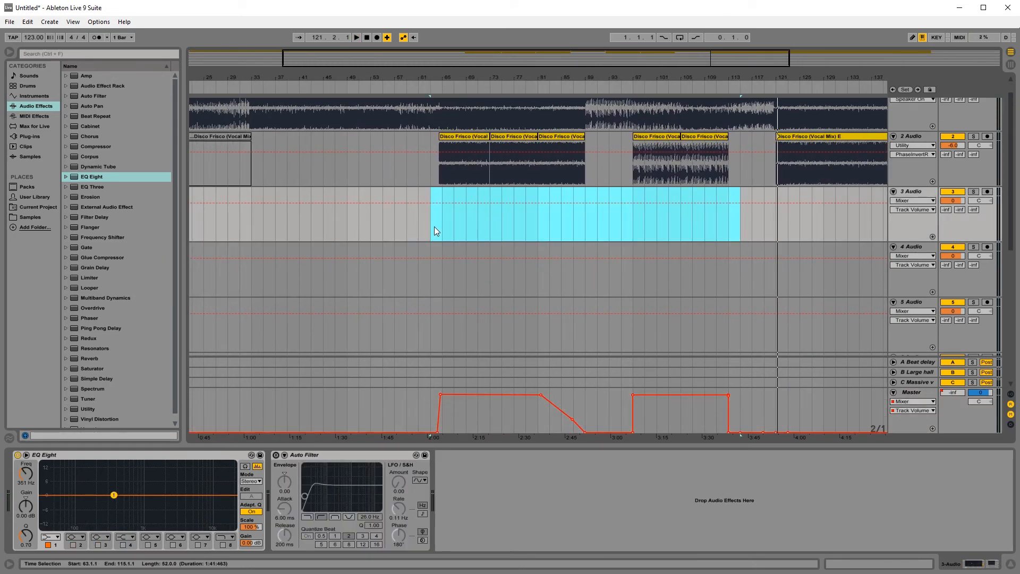
pyautogui.hotkey('ctrl', 'shift', 'r')
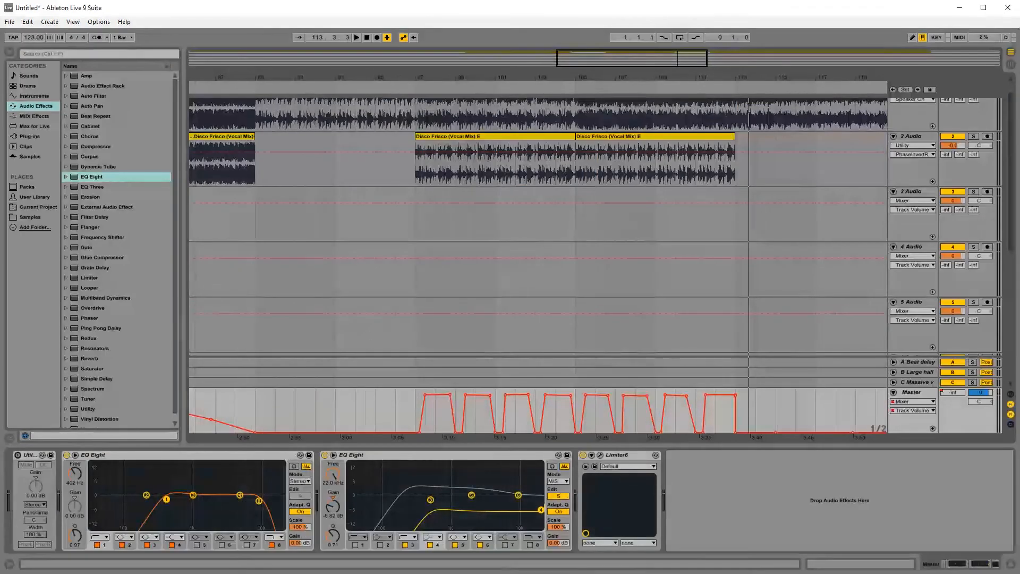
# Play the inverted section from bar 97 to listen to the gated Master volume automation.
pyautogui.click(414, 167)
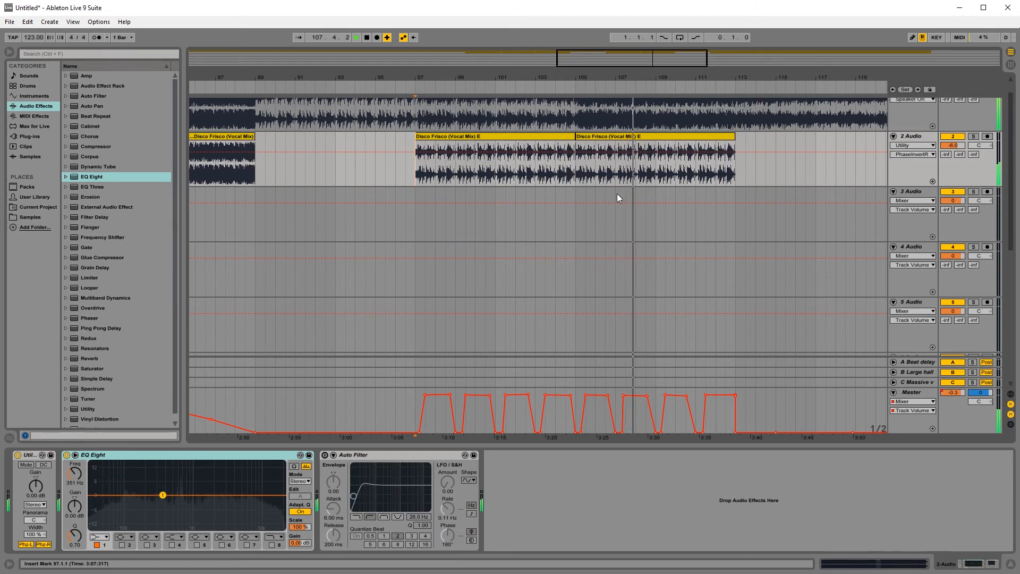
pyautogui.scroll(1, 617, 193)
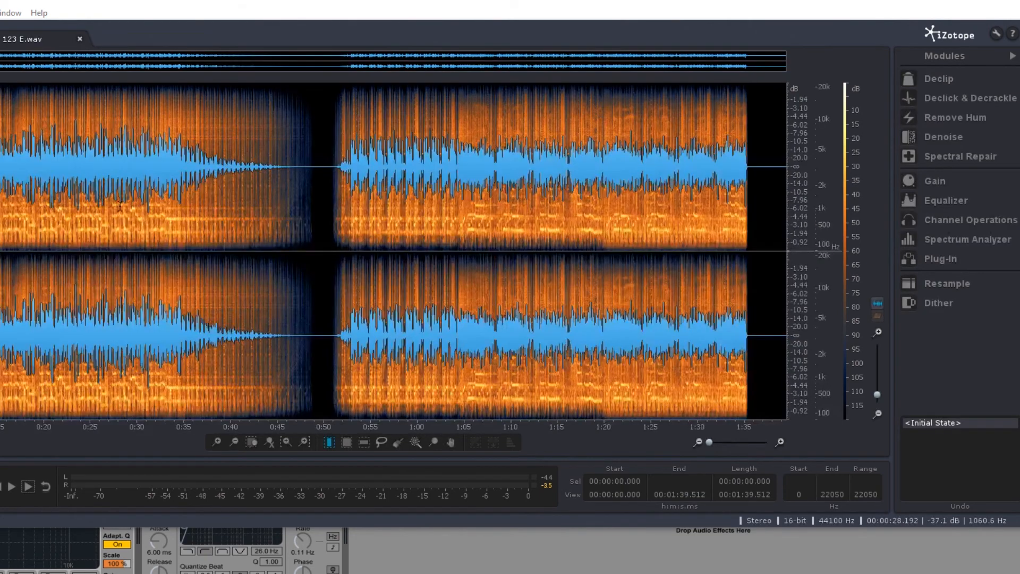
# Switch to iZotope RX, play from about 0:51, select the passage from 0:51.453 to 1:03.919, and open Denoise.
pyautogui.click(334, 261)
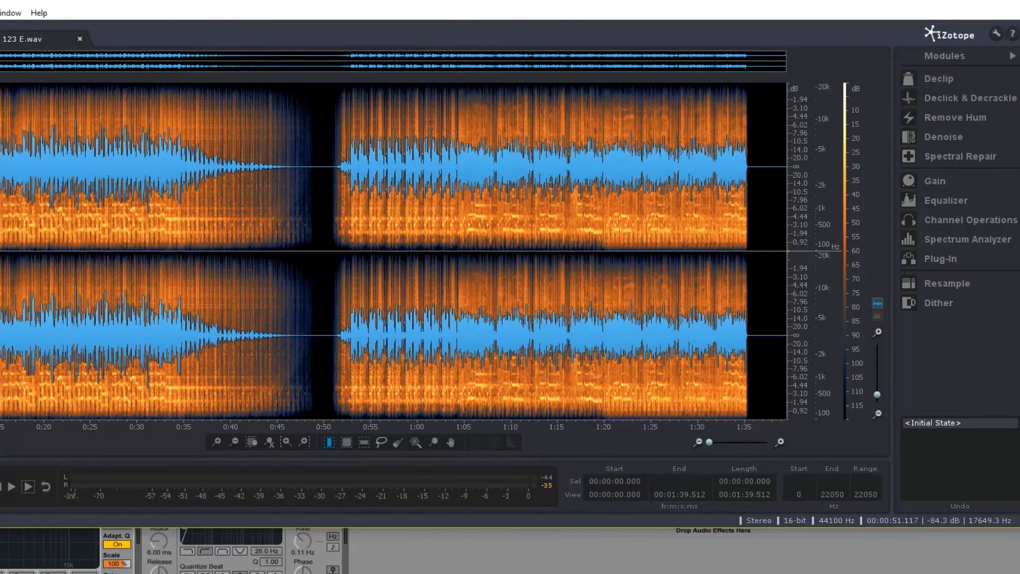
pyautogui.press('space')
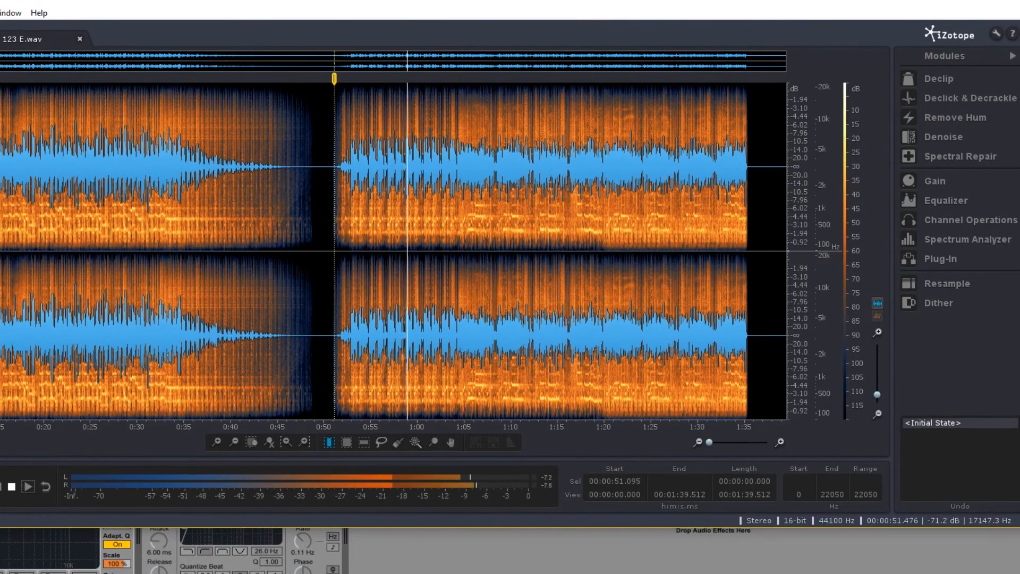
pyautogui.moveTo(337, 270); pyautogui.dragTo(454, 272)
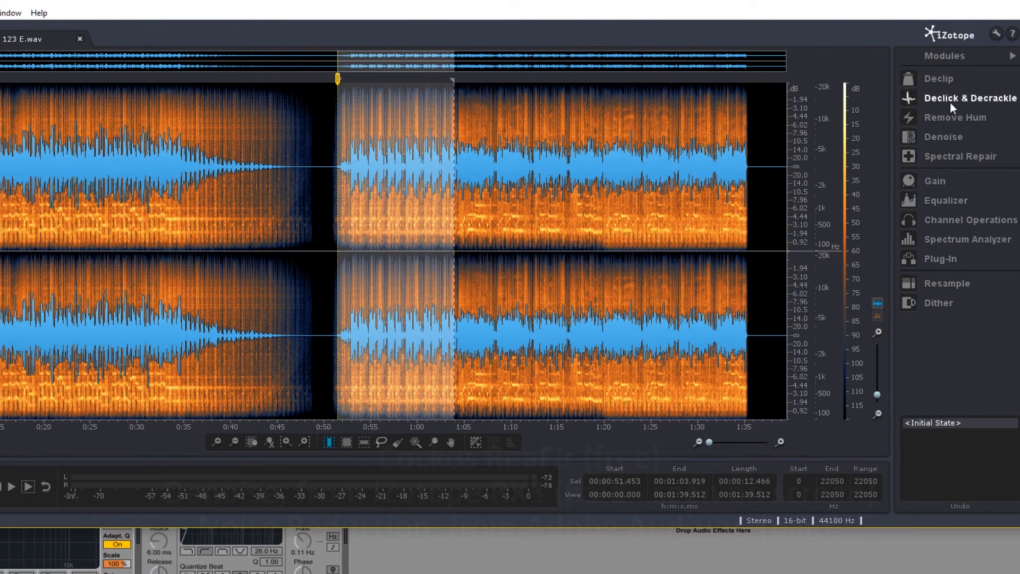
pyautogui.click(951, 139)
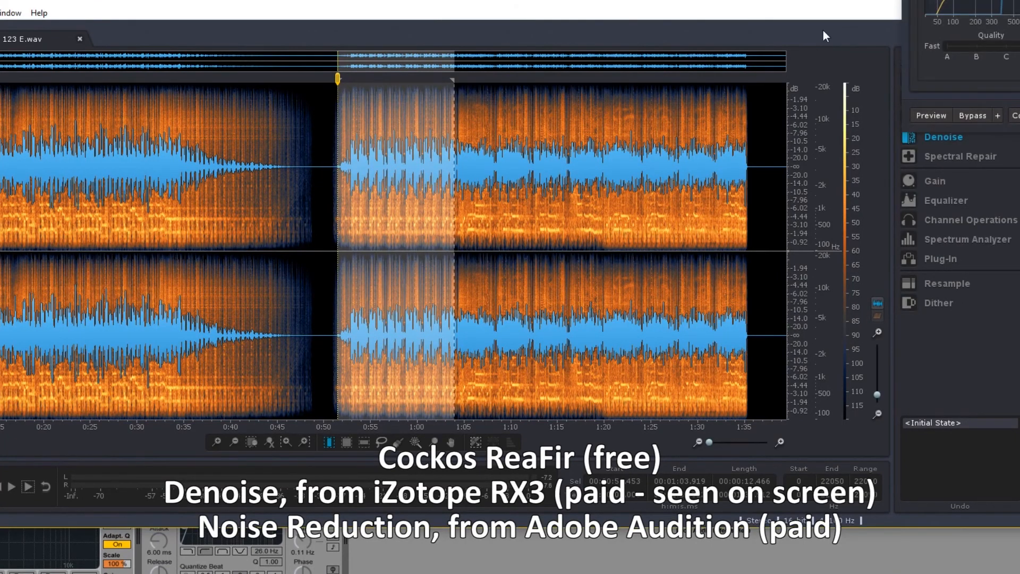
# Select the vocal passage from 1:04.206 to 1:35.894, preview Denoise on it, and bring the Denoise window into view.
pyautogui.click(493, 239)
pyautogui.moveTo(457, 240); pyautogui.dragTo(751, 239)
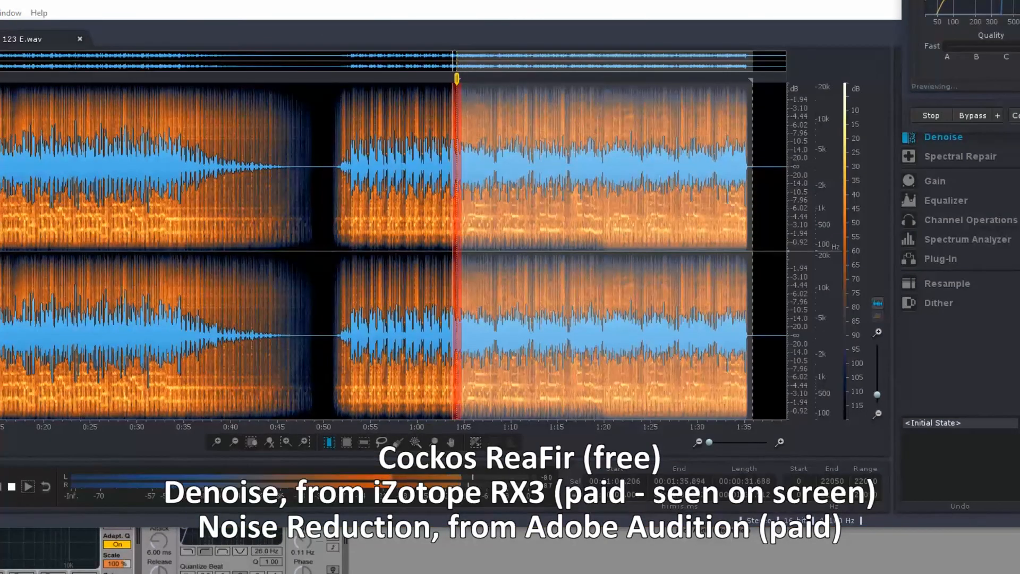
pyautogui.moveTo(1019, 0); pyautogui.dragTo(785, 74)
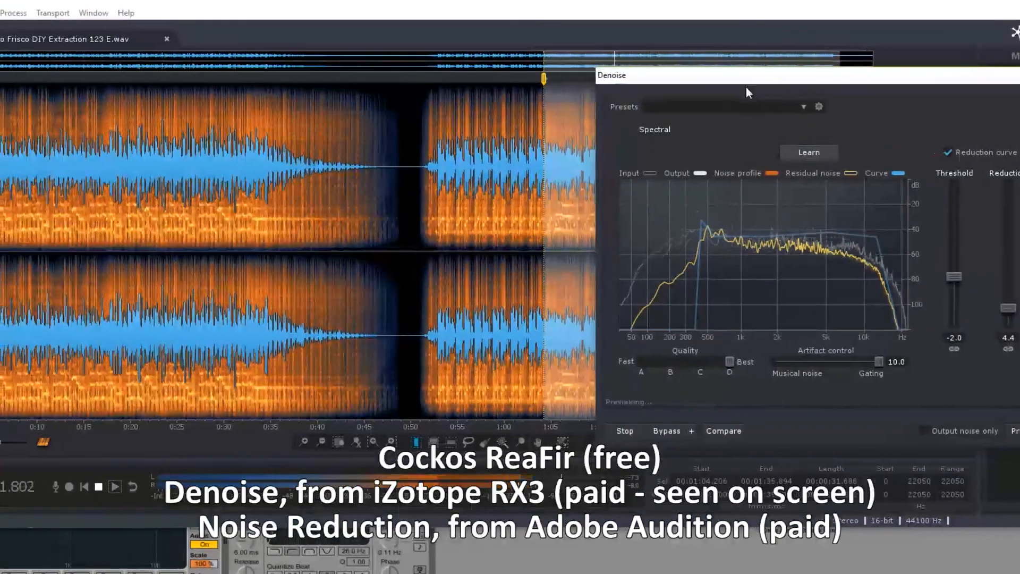
# Set the Denoise threshold to -4.7 and try reduction values of 39.6, 18.0 and 11.5 while previewing the vocal passage.
pyautogui.moveTo(747, 87); pyautogui.dragTo(138, 81)
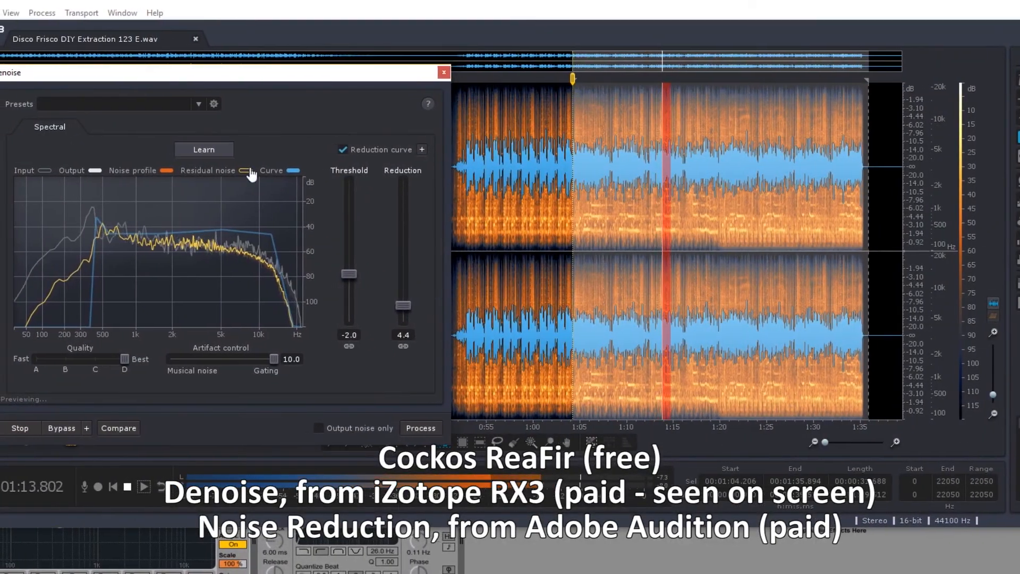
pyautogui.moveTo(402, 307); pyautogui.dragTo(409, 184)
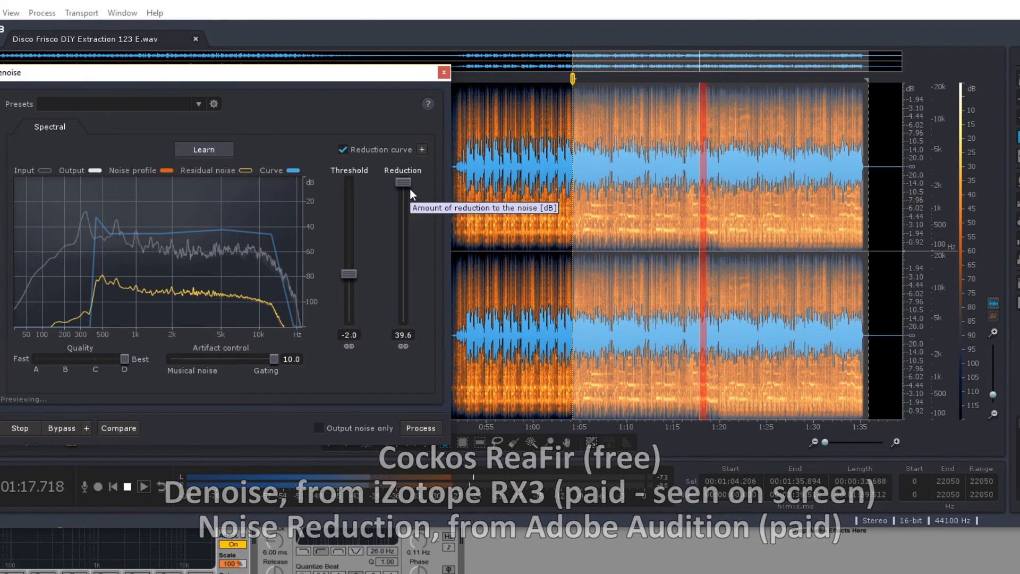
pyautogui.moveTo(349, 273); pyautogui.dragTo(349, 306)
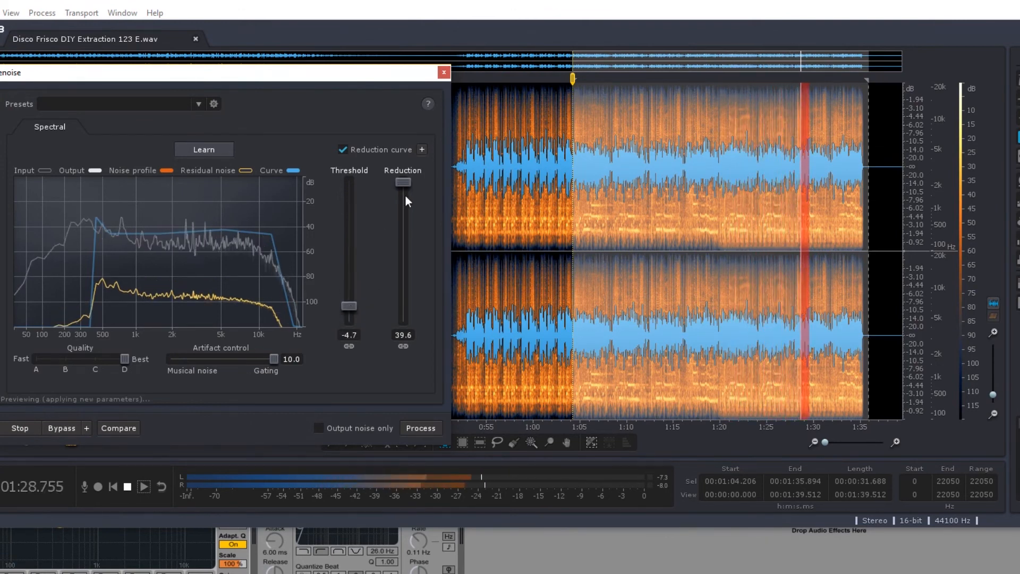
pyautogui.moveTo(404, 183); pyautogui.dragTo(400, 258)
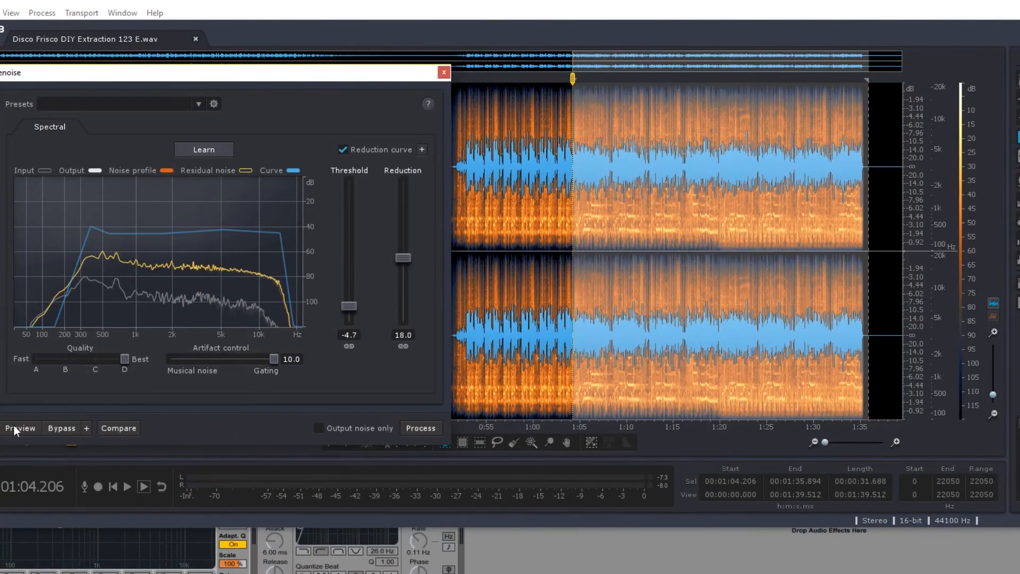
pyautogui.click(15, 428)
pyautogui.moveTo(403, 257); pyautogui.dragTo(402, 285)
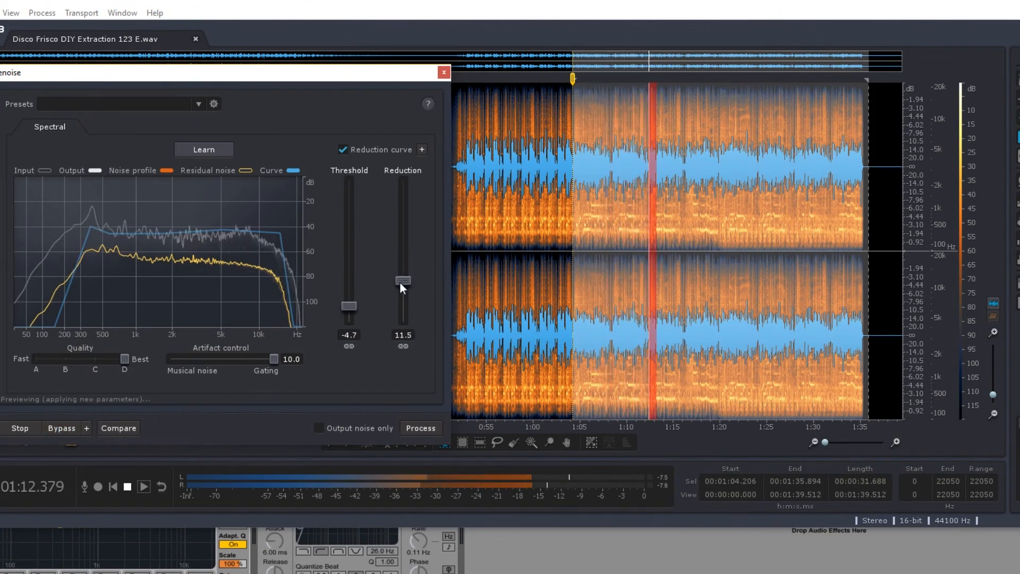
# Set Denoise artifact control to 1.2 and reduction to 4.4, compare with bypass, and process the selected passage.
pyautogui.moveTo(274, 359); pyautogui.dragTo(183, 359)
pyautogui.moveTo(405, 281); pyautogui.dragTo(407, 289)
pyautogui.click(56, 427)
pyautogui.click(56, 426)
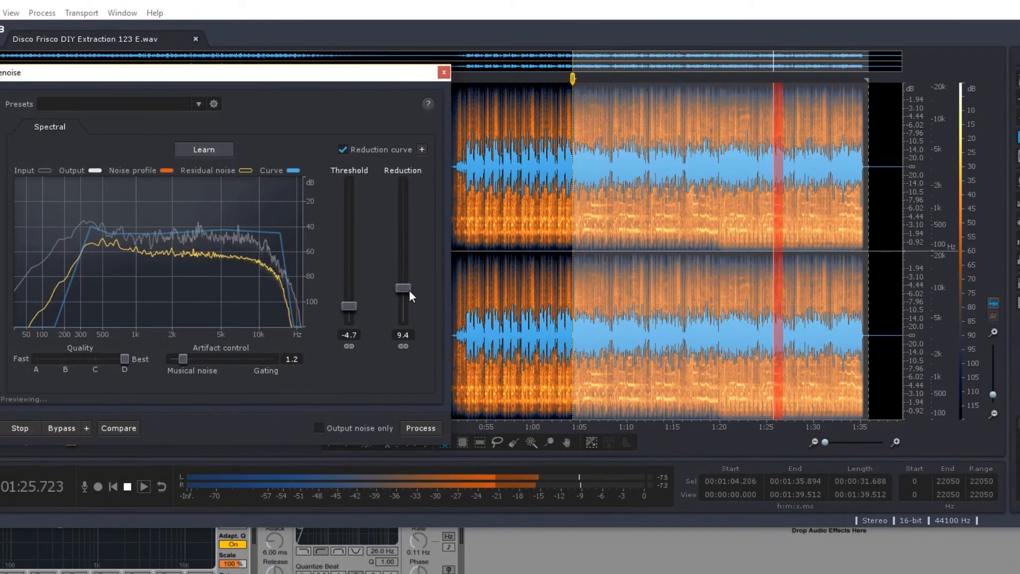
pyautogui.moveTo(410, 291); pyautogui.dragTo(411, 316)
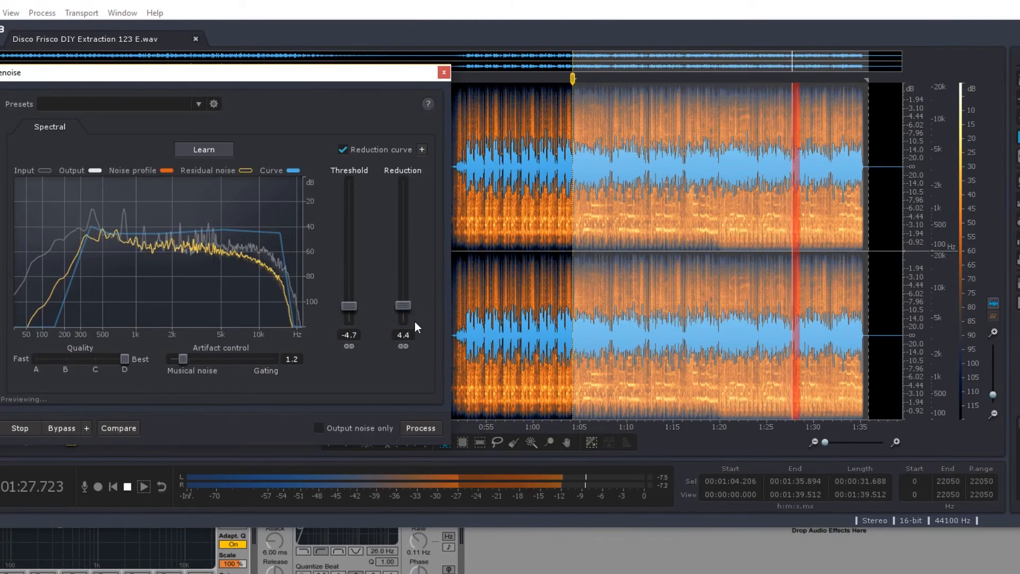
pyautogui.click(430, 428)
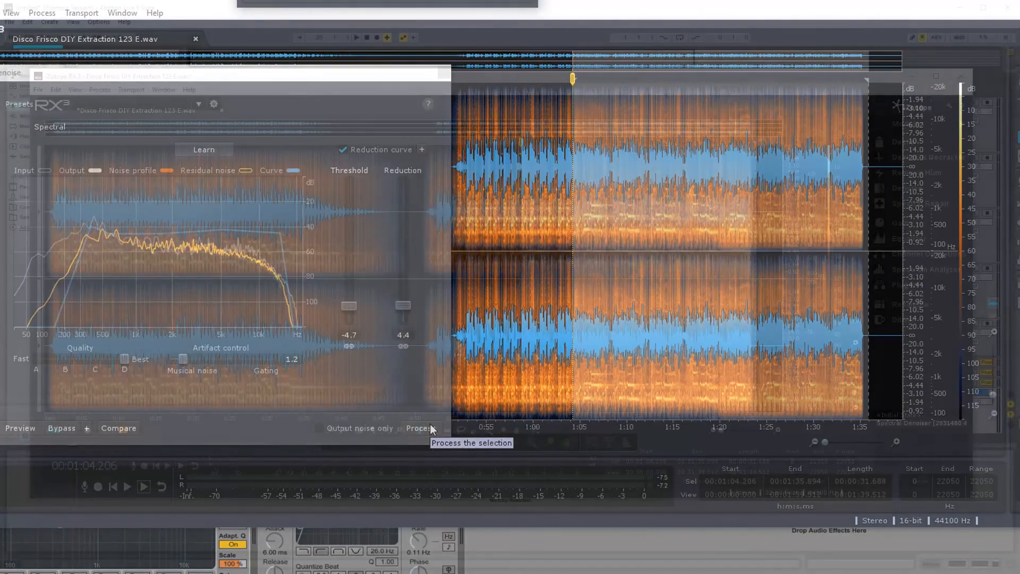
# Switch to the "If This Is The End (DIY Acapella)" file and listen at several points within the first 50 seconds.
pyautogui.moveTo(357, 110); pyautogui.dragTo(356, 109)
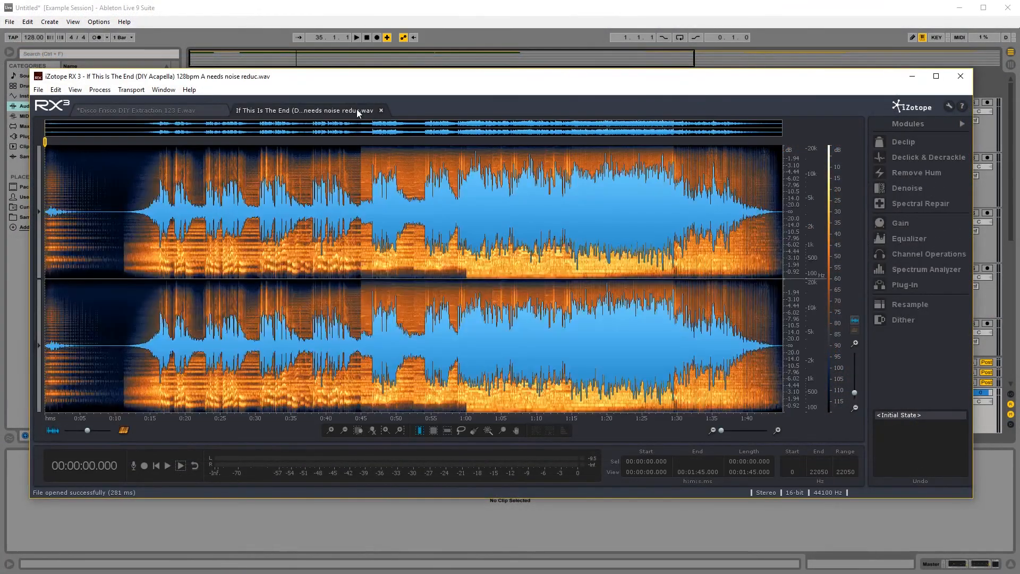
pyautogui.press('space')
pyautogui.click(95, 319)
pyautogui.click(128, 320)
pyautogui.click(83, 321)
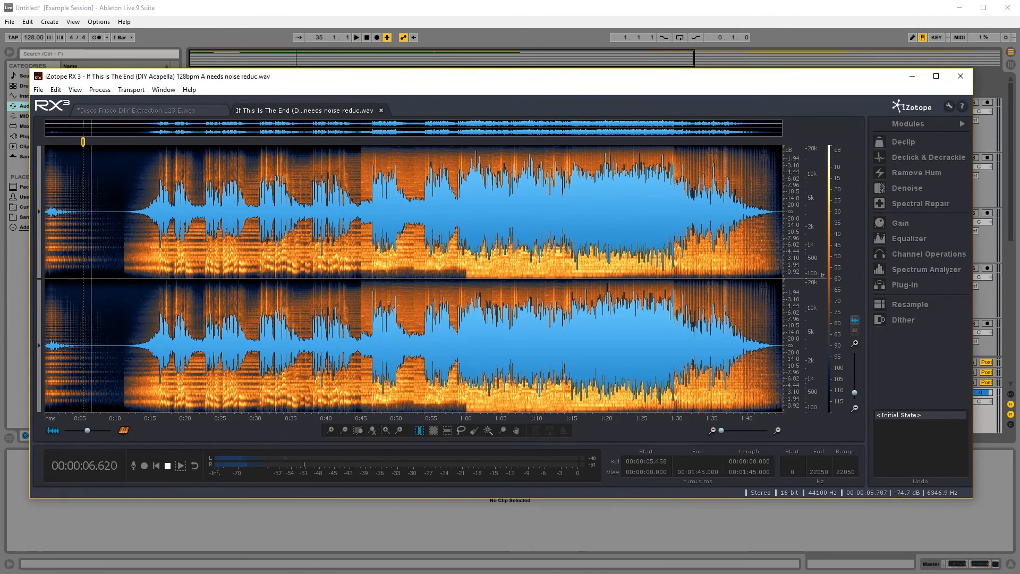
pyautogui.click(138, 322)
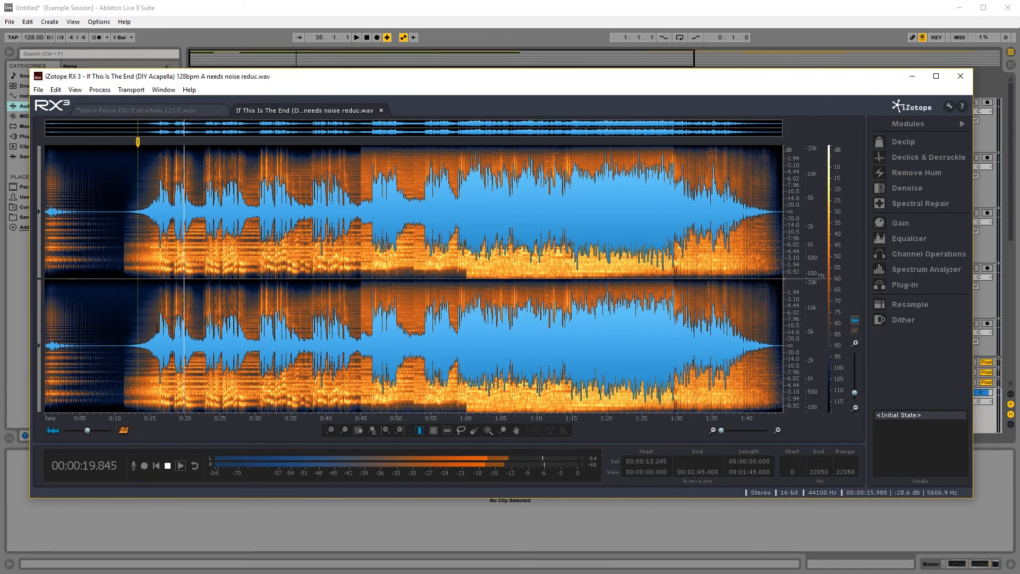
pyautogui.scroll(2, 175, 340)
pyautogui.click(192, 333)
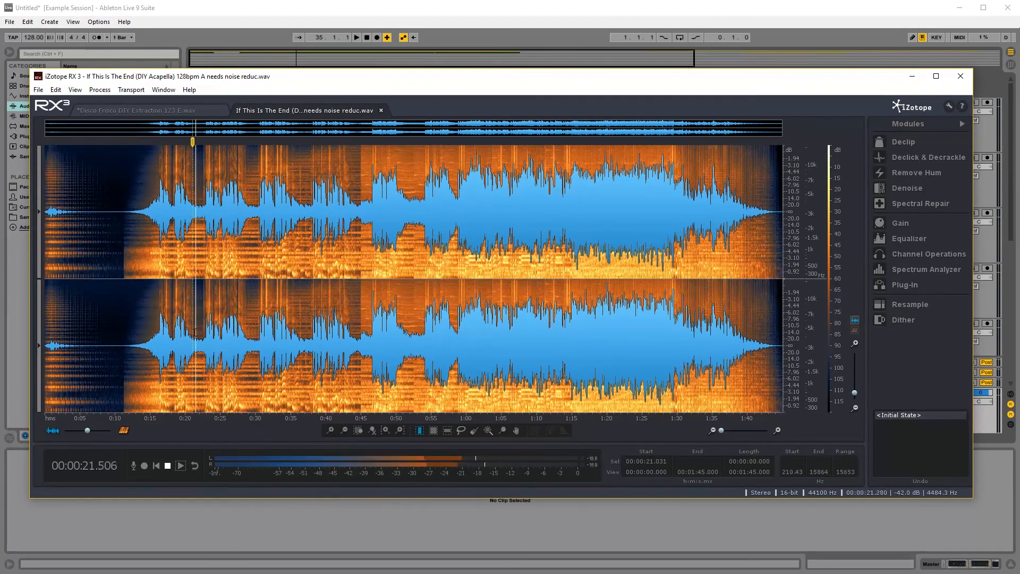
pyautogui.click(301, 335)
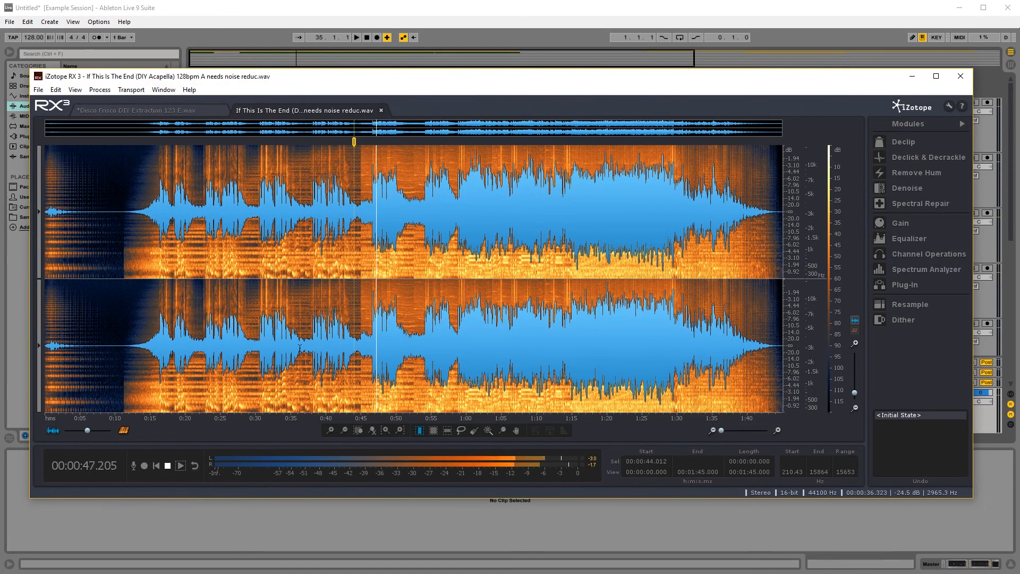
pyautogui.click(248, 345)
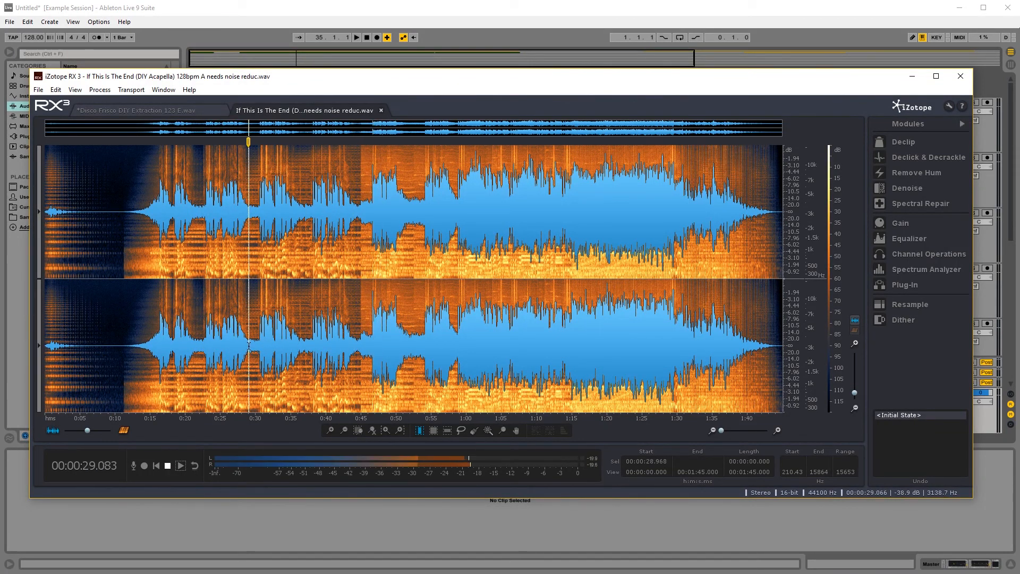
pyautogui.click(301, 346)
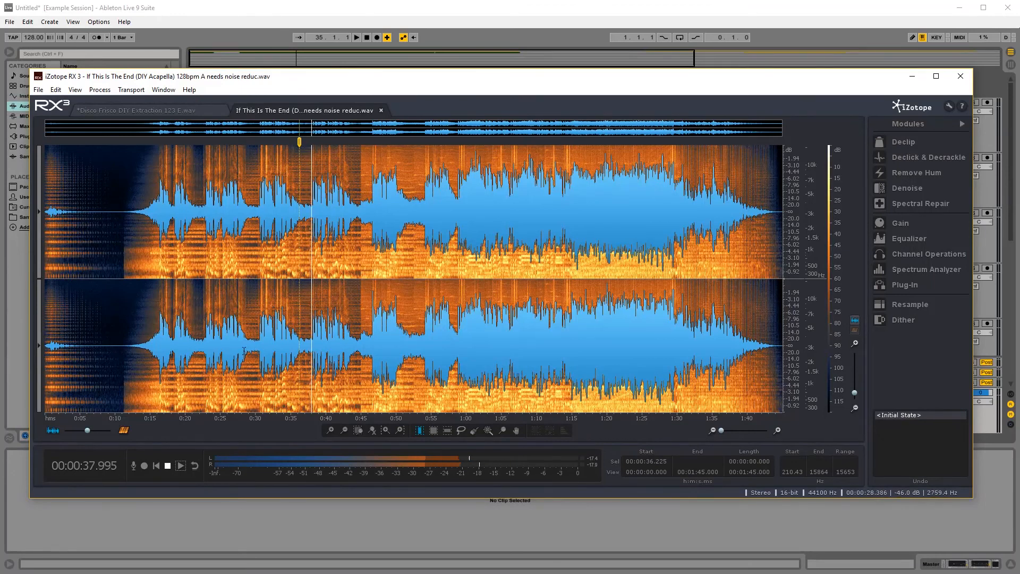
pyautogui.press('space')
# Select the vocal gap from 0:28.892 to 0:30.404, play it, and learn the Denoise noise profile from it.
pyautogui.moveTo(247, 348); pyautogui.dragTo(255, 348)
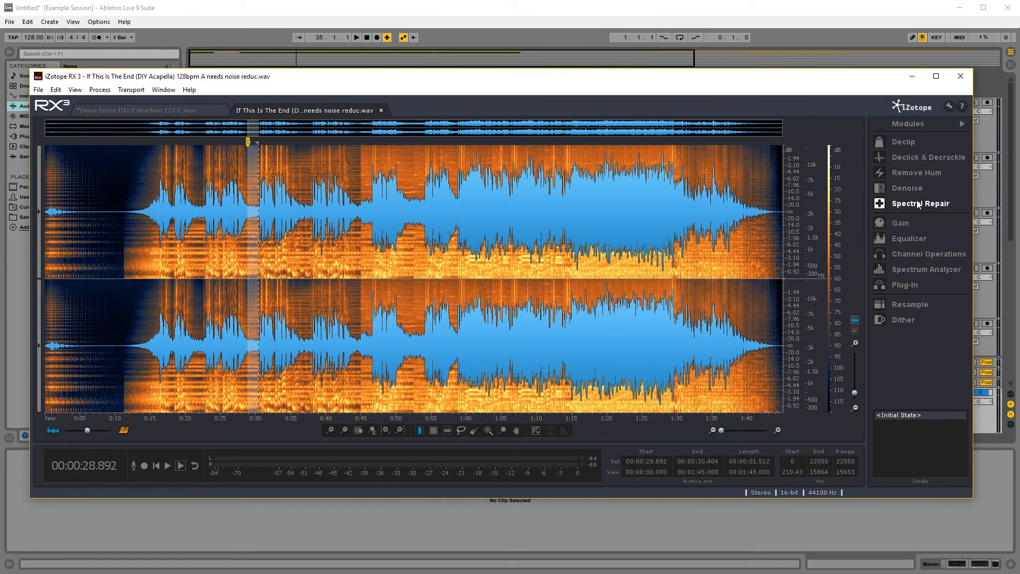
pyautogui.press('space')
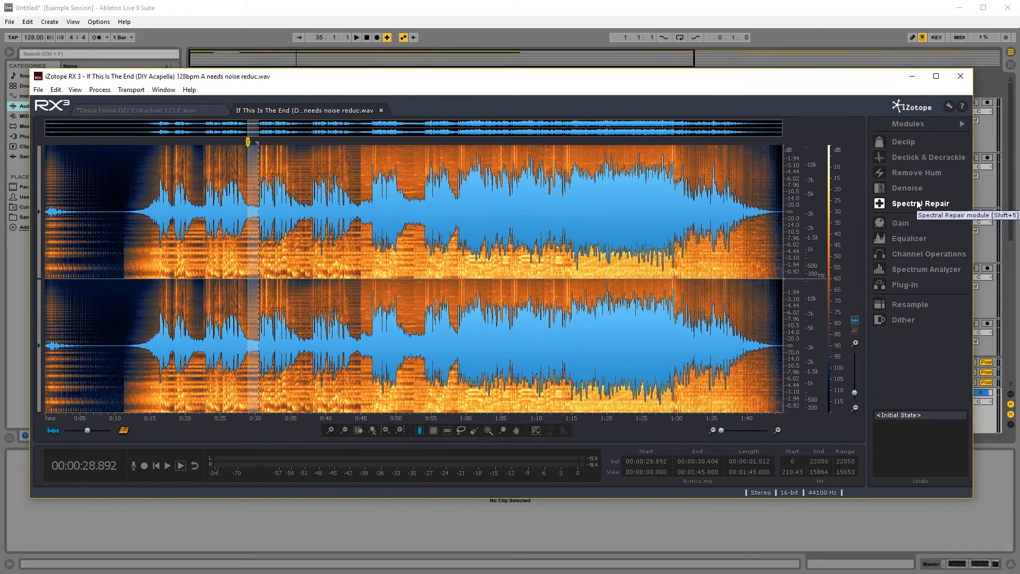
pyautogui.click(880, 191)
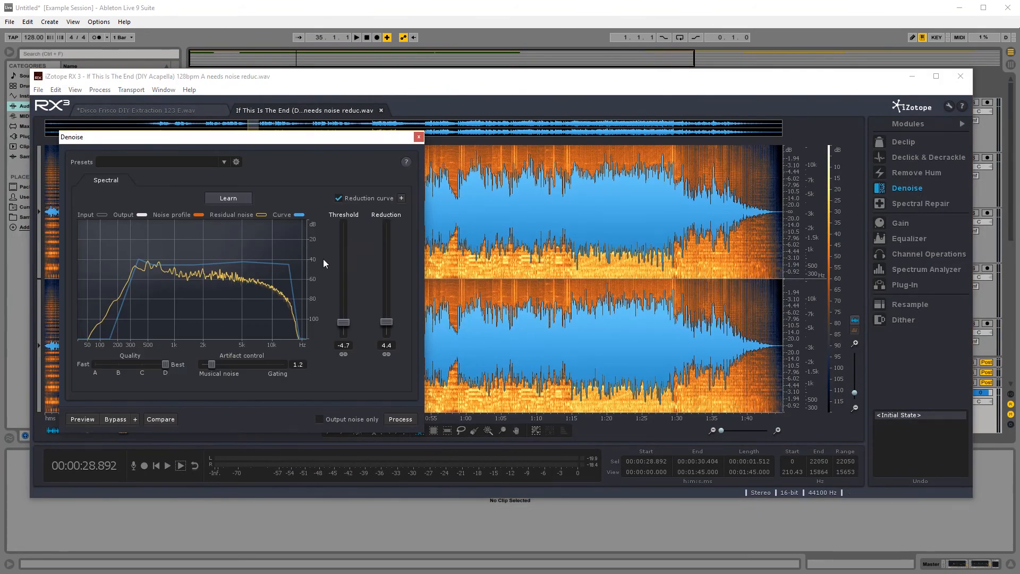
pyautogui.click(232, 199)
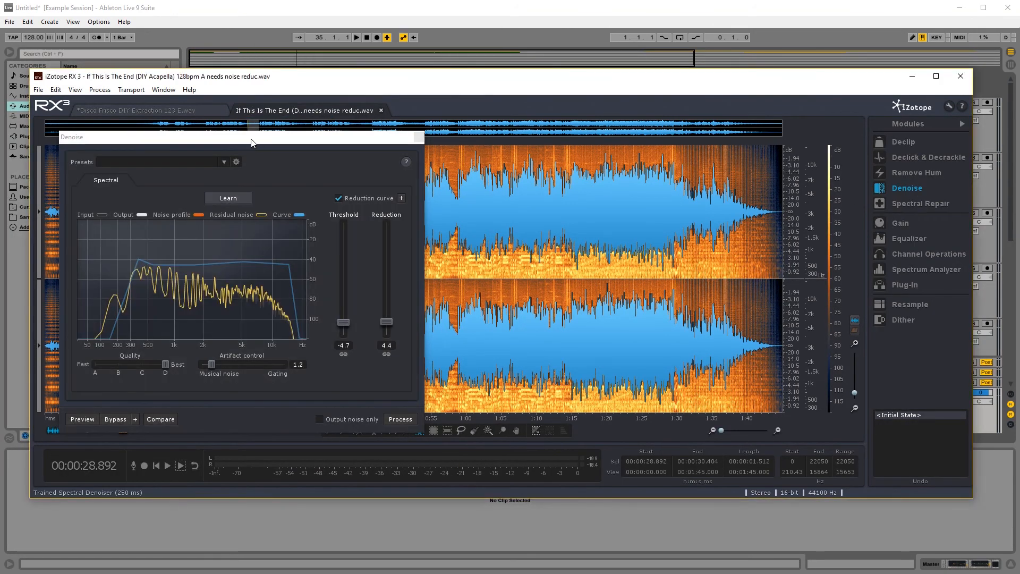
# Preview Denoise on 0:12.338 to 0:45.000 and set artifact control to 2.0 and reduction to 20.5.
pyautogui.moveTo(250, 137); pyautogui.dragTo(624, 126)
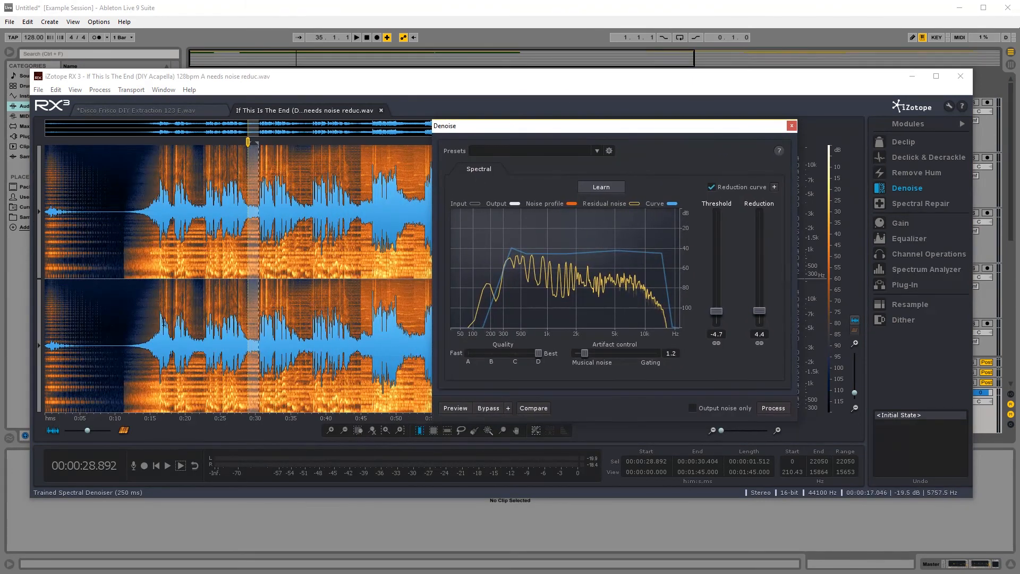
pyautogui.moveTo(131, 322); pyautogui.dragTo(360, 325)
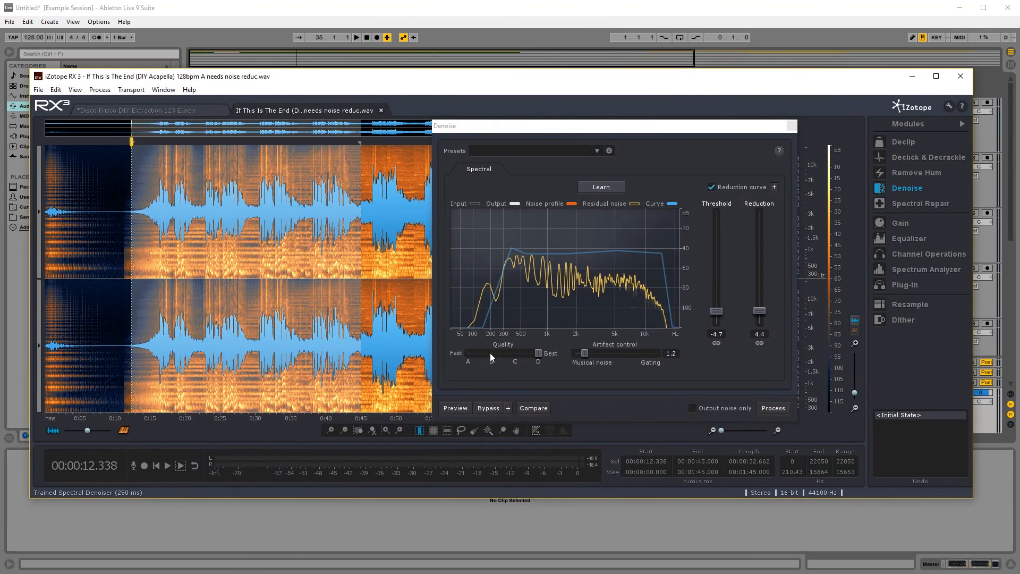
pyautogui.click(460, 408)
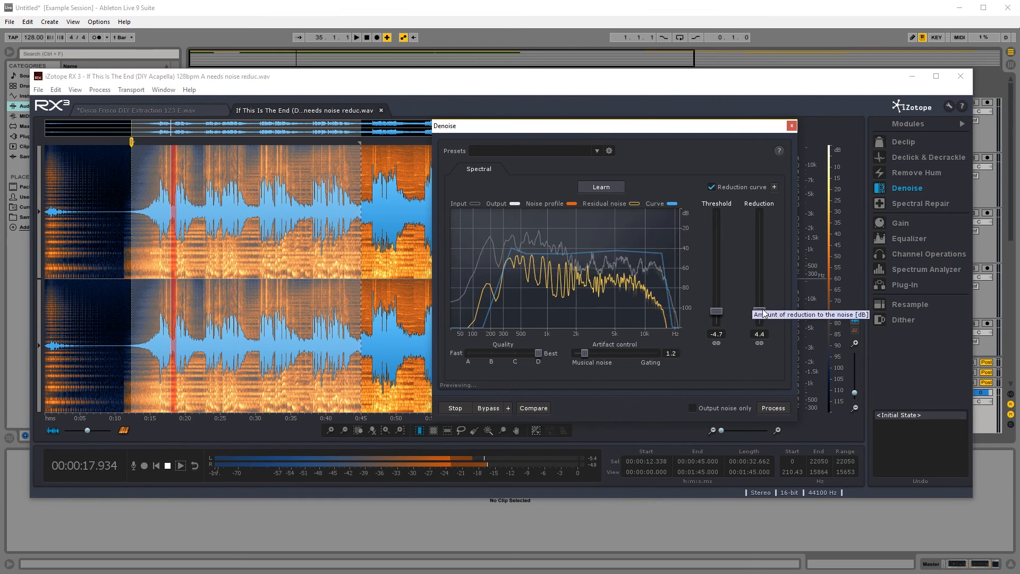
pyautogui.moveTo(767, 313); pyautogui.dragTo(767, 226)
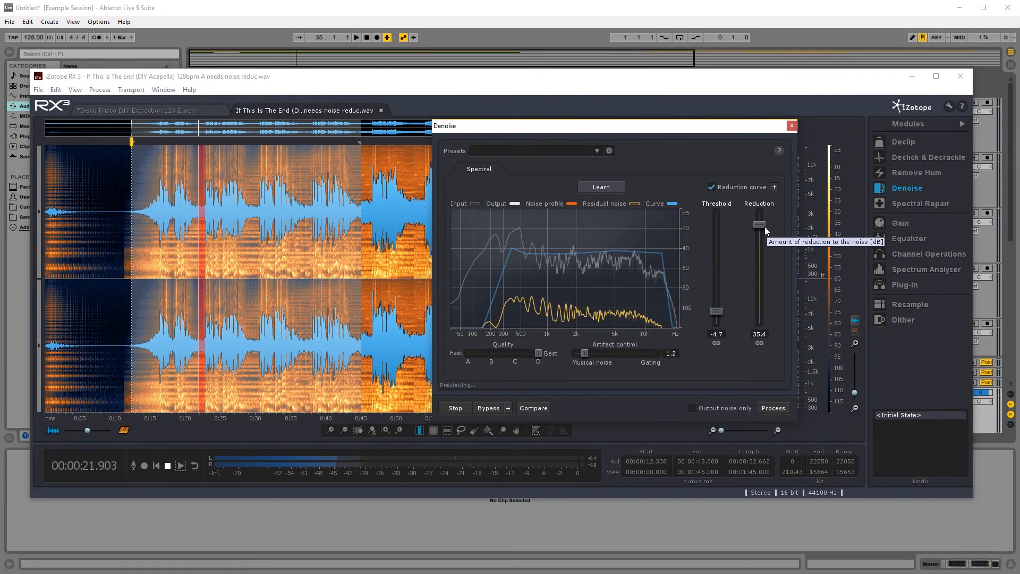
pyautogui.moveTo(764, 226); pyautogui.dragTo(759, 281)
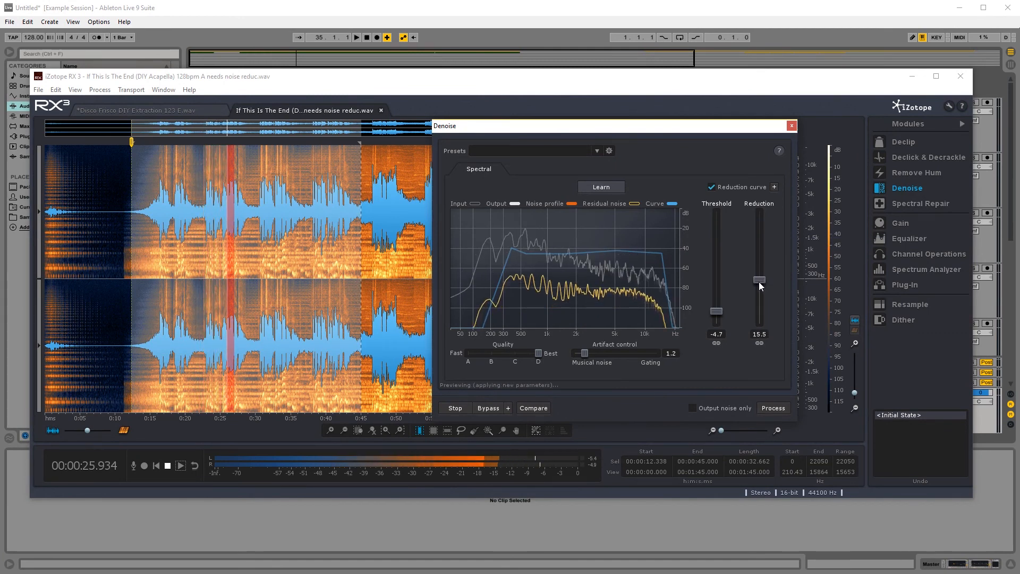
pyautogui.moveTo(585, 353); pyautogui.dragTo(592, 352)
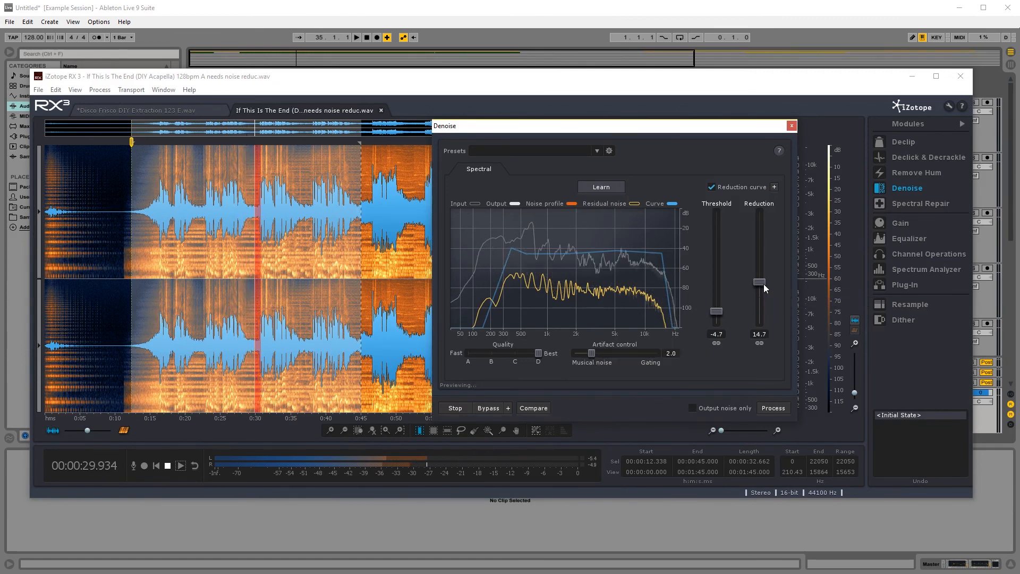
pyautogui.moveTo(764, 284); pyautogui.dragTo(763, 266)
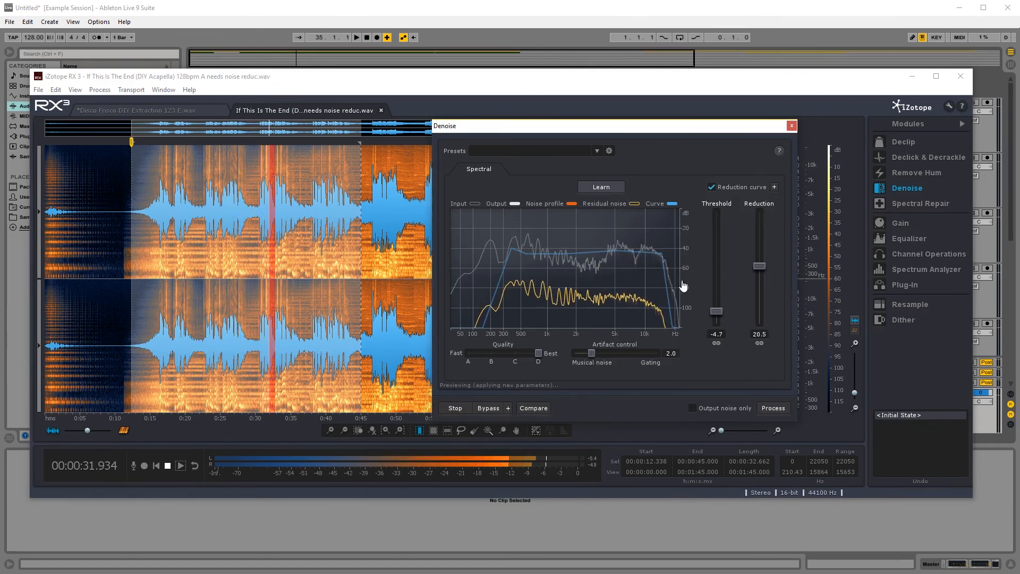
# Reshape the reduction curve, dropping its low-frequency point to about 277 Hz and pulling the high-frequency points down and in toward 10 kHz.
pyautogui.moveTo(509, 250); pyautogui.dragTo(502, 319)
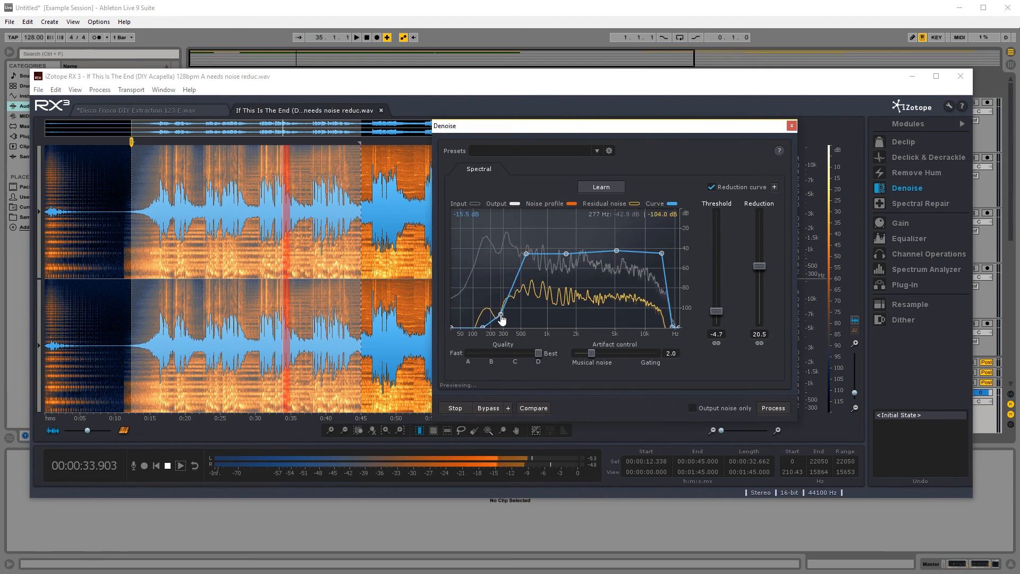
pyautogui.moveTo(662, 254); pyautogui.dragTo(646, 270)
pyautogui.moveTo(673, 327); pyautogui.dragTo(646, 320)
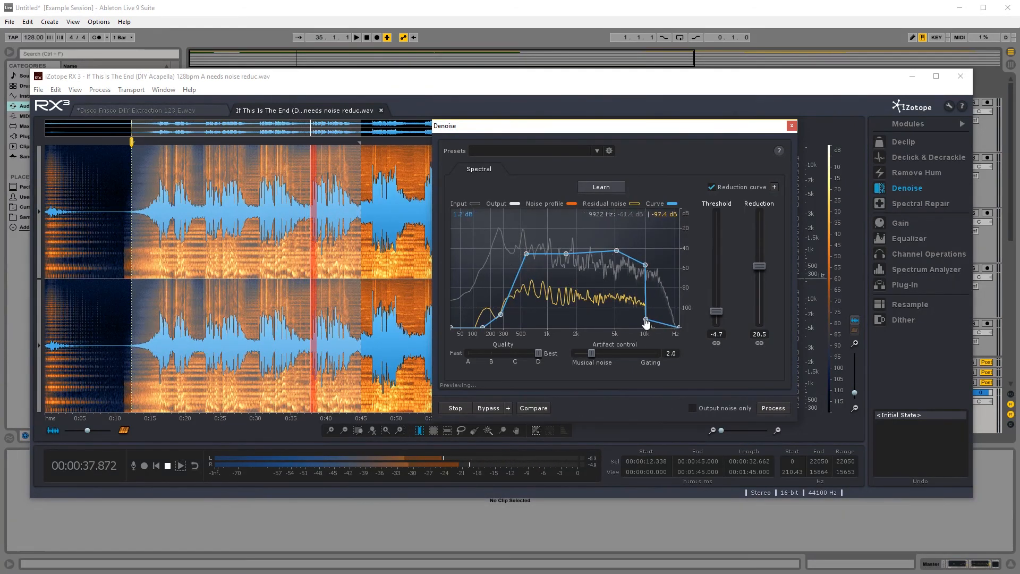
pyautogui.moveTo(645, 265); pyautogui.dragTo(615, 267)
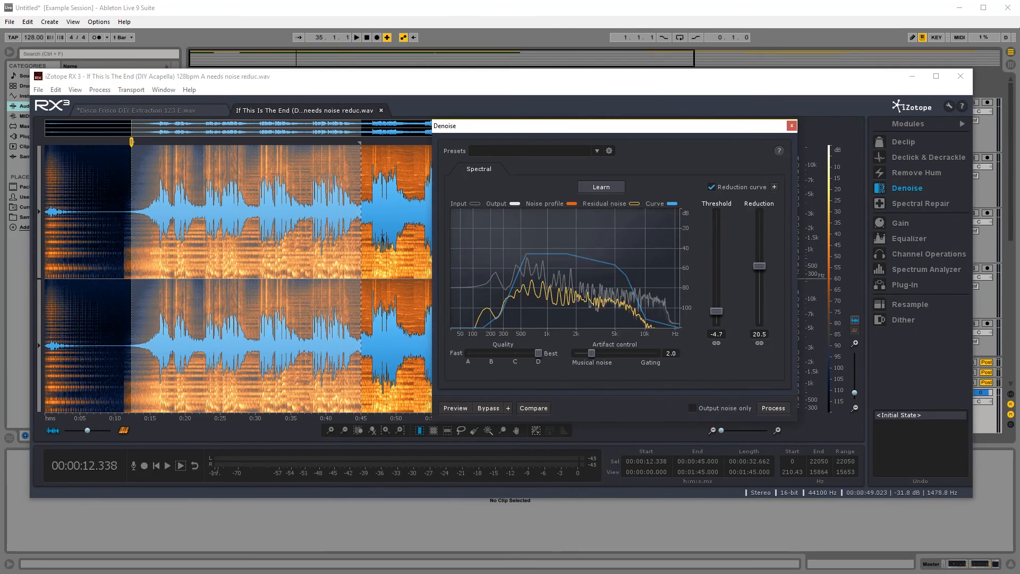
# Preview Denoise briefly from 0:46.279, select 0:11.430 to 0:45.000, and process that selection.
pyautogui.click(371, 238)
pyautogui.click(452, 408)
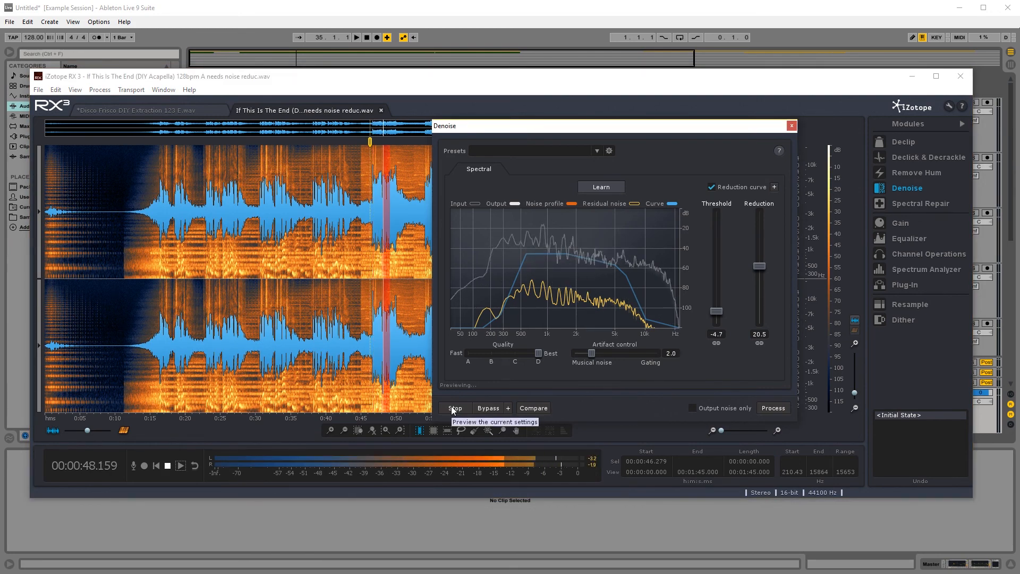
pyautogui.click(453, 408)
pyautogui.moveTo(361, 210); pyautogui.dragTo(125, 210)
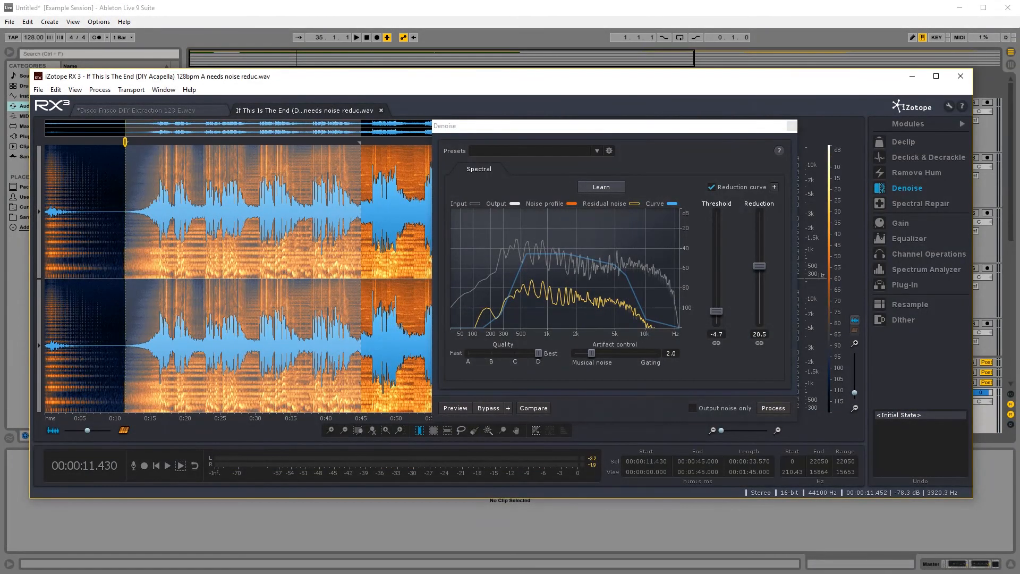
pyautogui.click(770, 409)
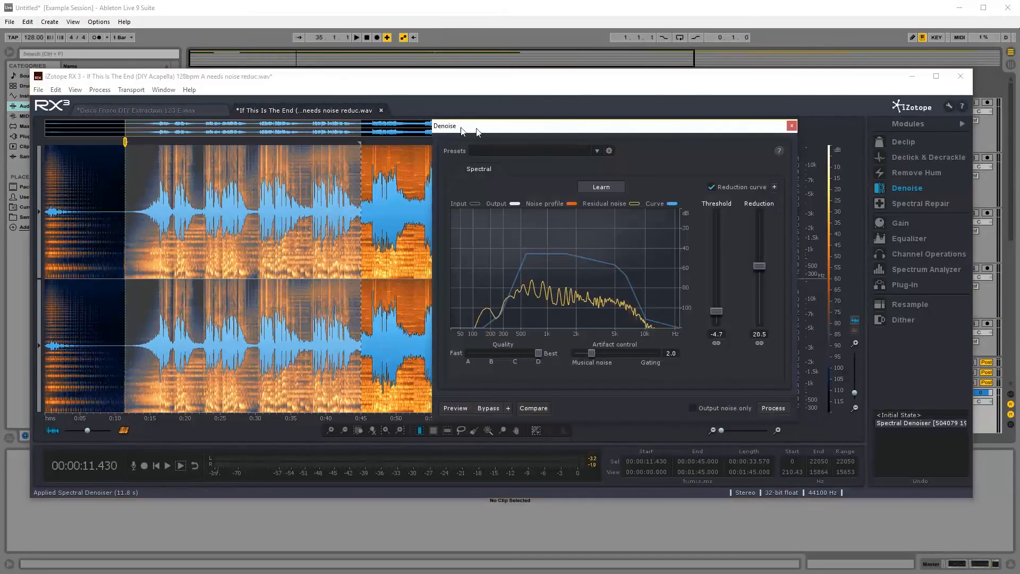
# Play from 0:51.420, select the vocal gap from 0:51.269 to 0:53.762, and learn a new Denoise noise profile.
pyautogui.moveTo(472, 126); pyautogui.dragTo(635, 104)
pyautogui.click(408, 335)
pyautogui.press('space')
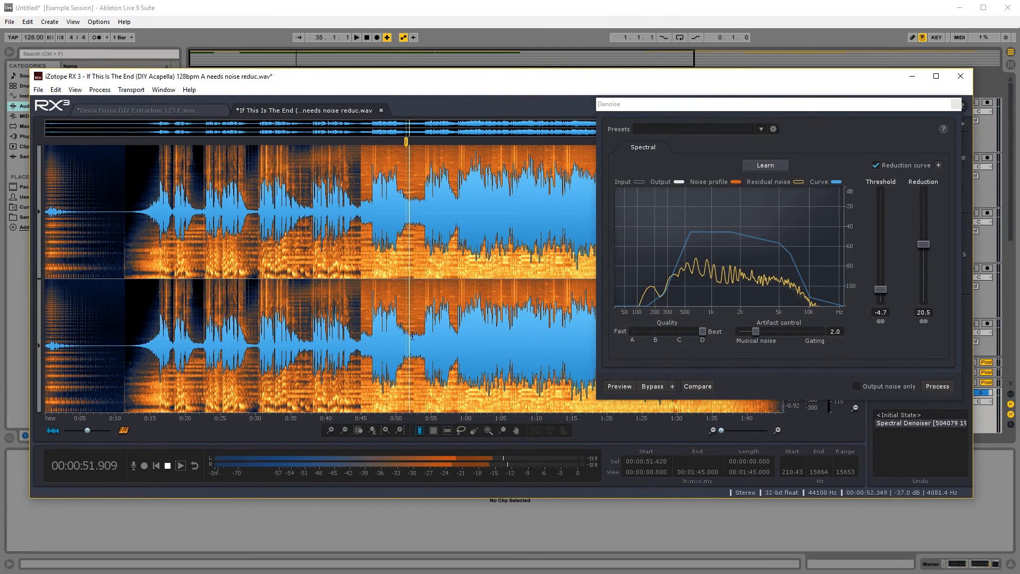
pyautogui.moveTo(405, 342); pyautogui.dragTo(422, 347)
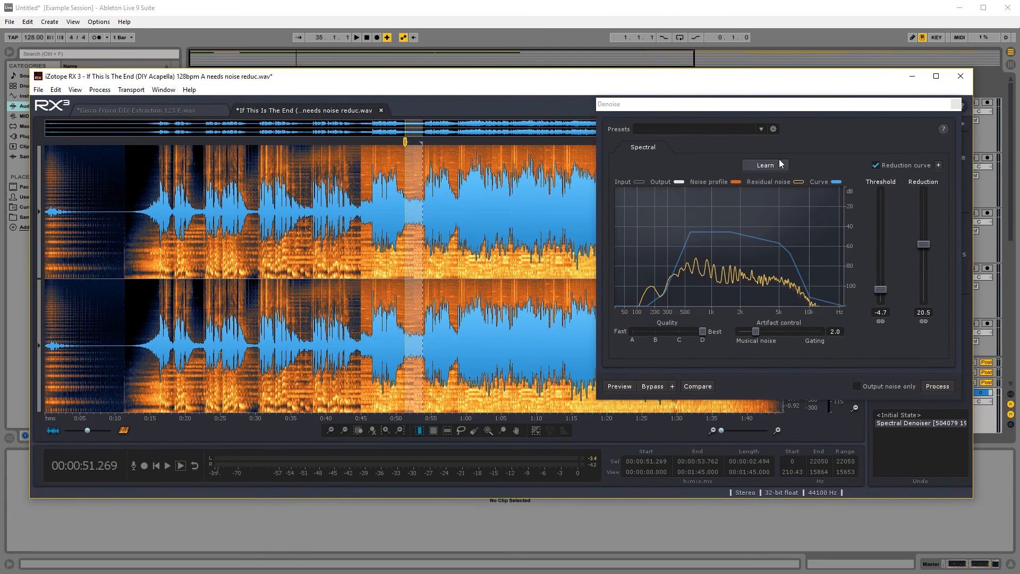
pyautogui.click(780, 165)
# Play the loud section of the acapella from 1:10.794 to hear its remaining noise.
pyautogui.moveTo(357, 204); pyautogui.dragTo(769, 247)
pyautogui.moveTo(647, 252); pyautogui.dragTo(561, 153)
pyautogui.click(544, 160)
pyautogui.press('space')
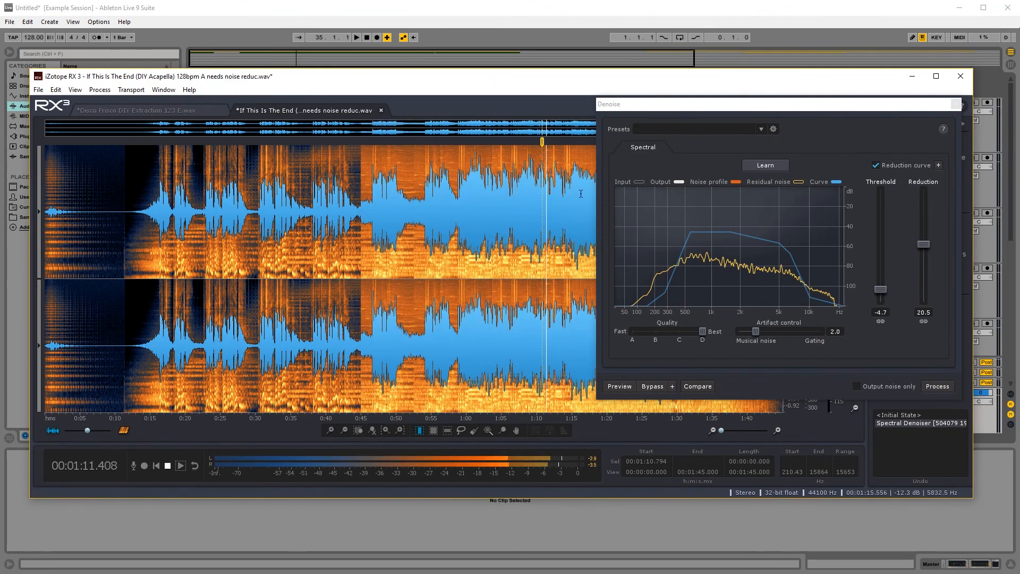
# Select the section from 0:45.000 to 1:15.685 and preview Denoise on it.
pyautogui.click(573, 196)
pyautogui.press('space')
pyautogui.moveTo(577, 207); pyautogui.dragTo(420, 219)
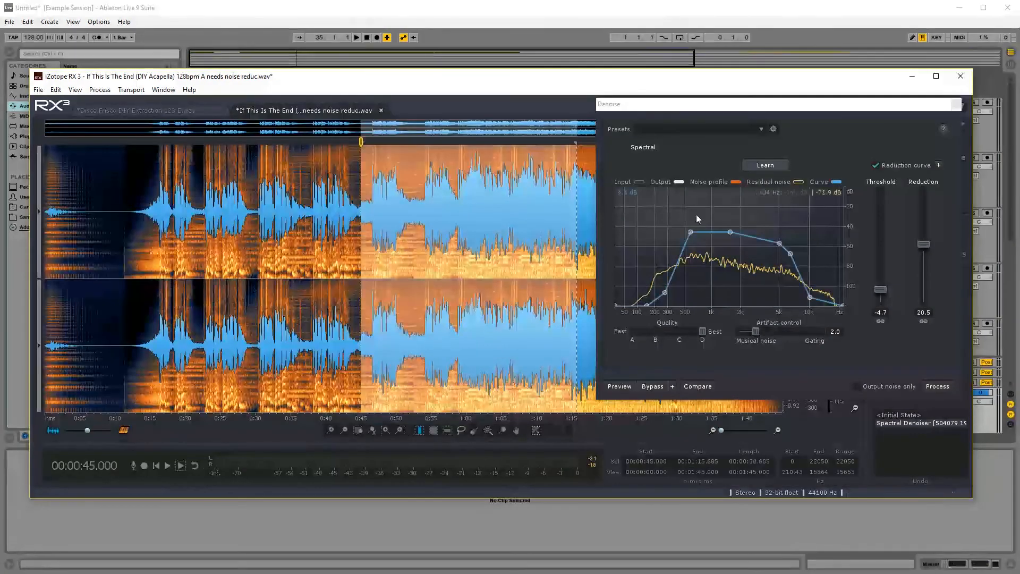
pyautogui.click(619, 386)
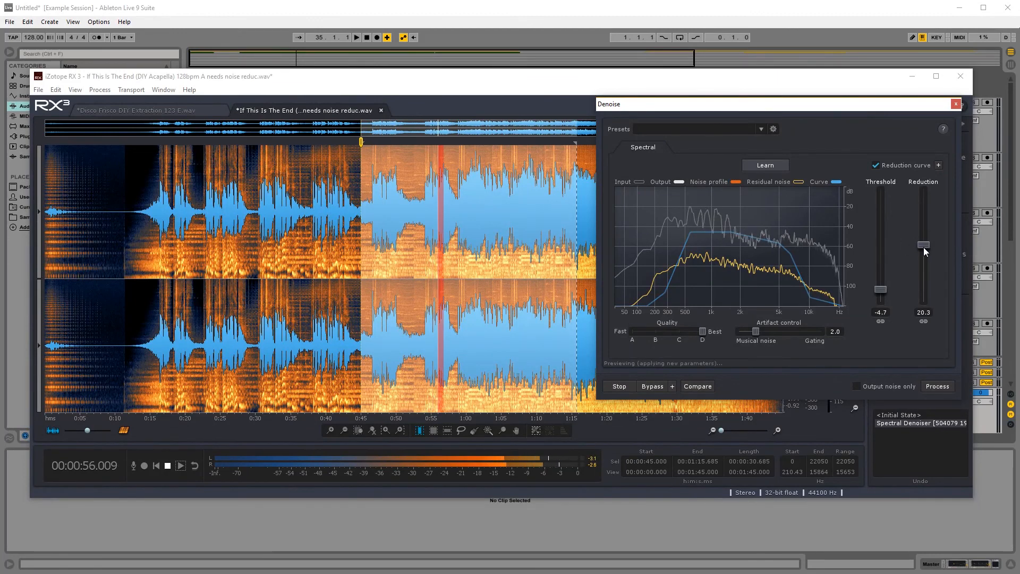
# Lower the Denoise Reduction to 10.0 and process the selected section.
pyautogui.moveTo(923, 247); pyautogui.dragTo(926, 271)
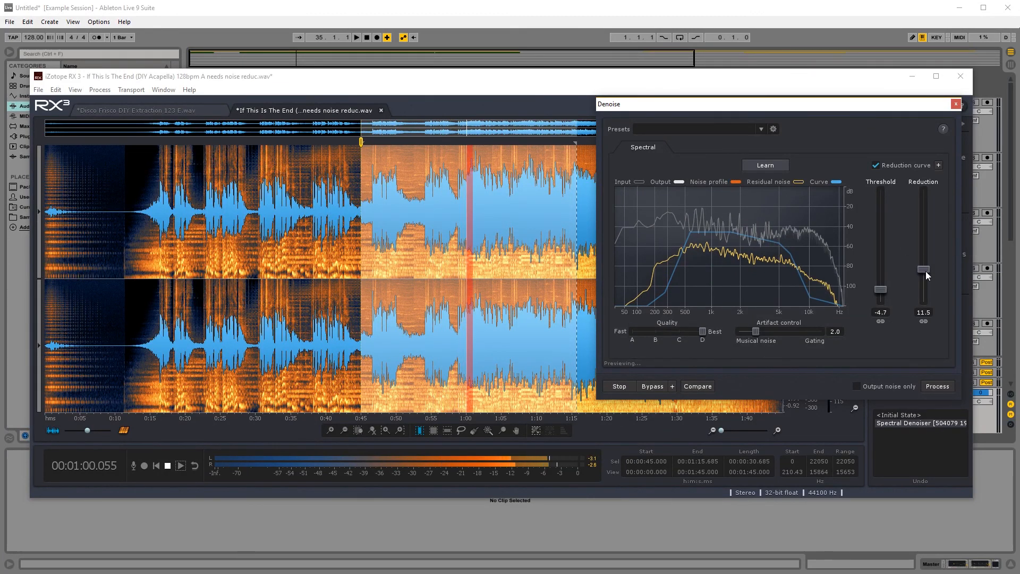
pyautogui.moveTo(925, 271)
pyautogui.mouseDown()
pyautogui.moveTo(927, 283)
pyautogui.moveTo(926, 273)
pyautogui.mouseUp()
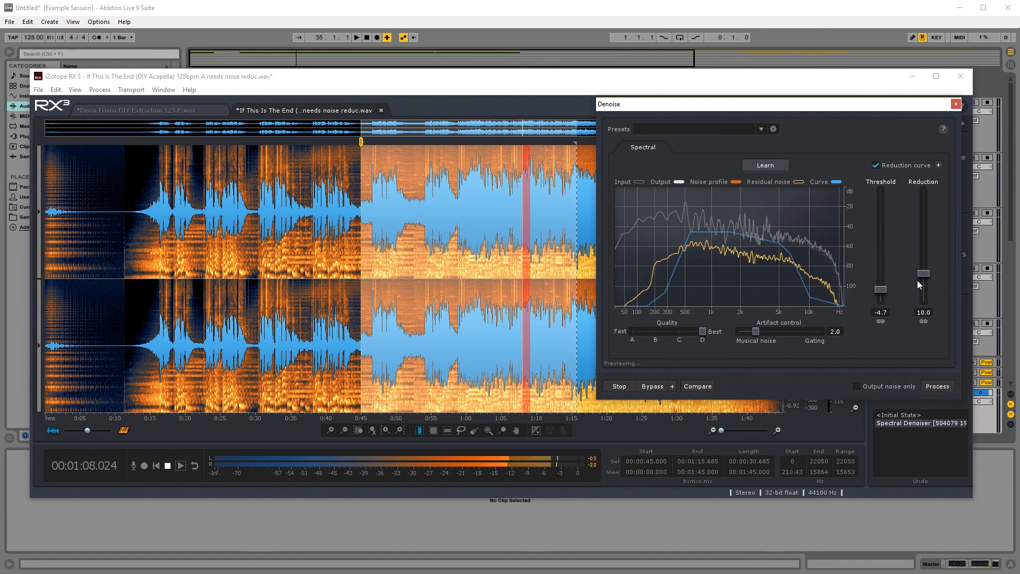
pyautogui.click(614, 388)
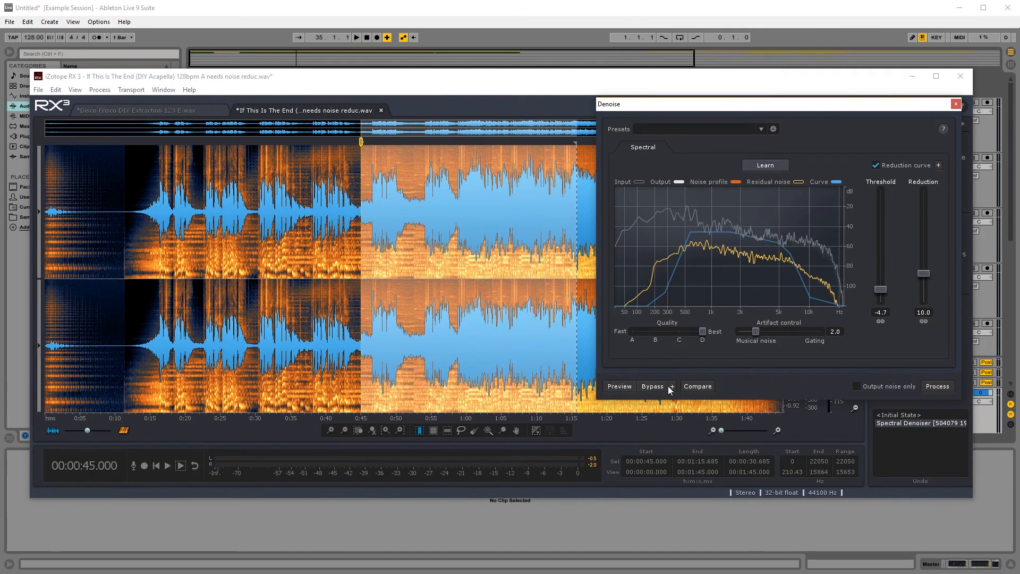
pyautogui.click(938, 388)
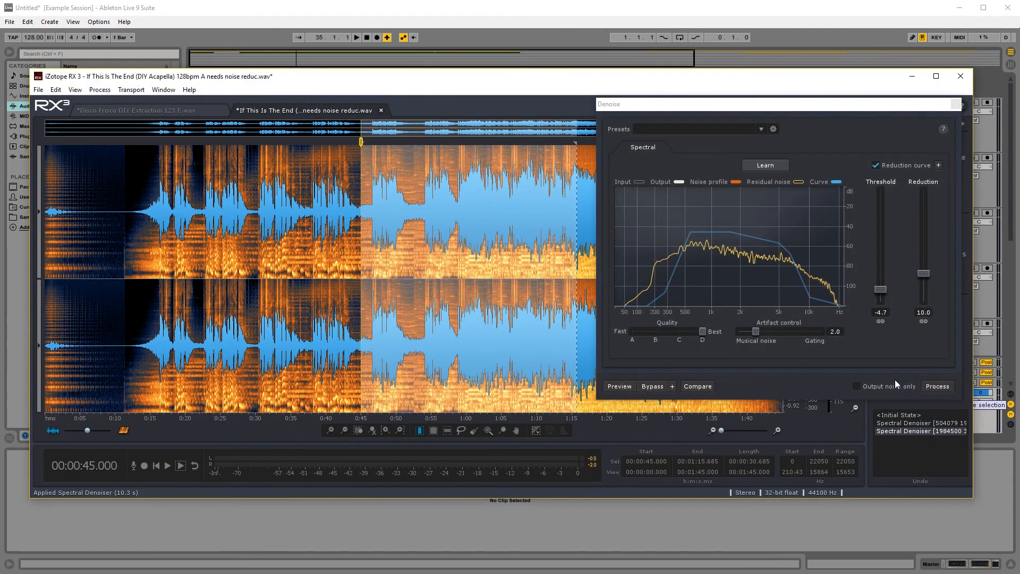
# Select the fading tail from 1:32.240 to 1:43.201 and learn a new Denoise noise profile from it.
pyautogui.moveTo(792, 104); pyautogui.dragTo(327, 135)
pyautogui.click(671, 225)
pyautogui.press('space')
pyautogui.moveTo(693, 229); pyautogui.dragTo(770, 237)
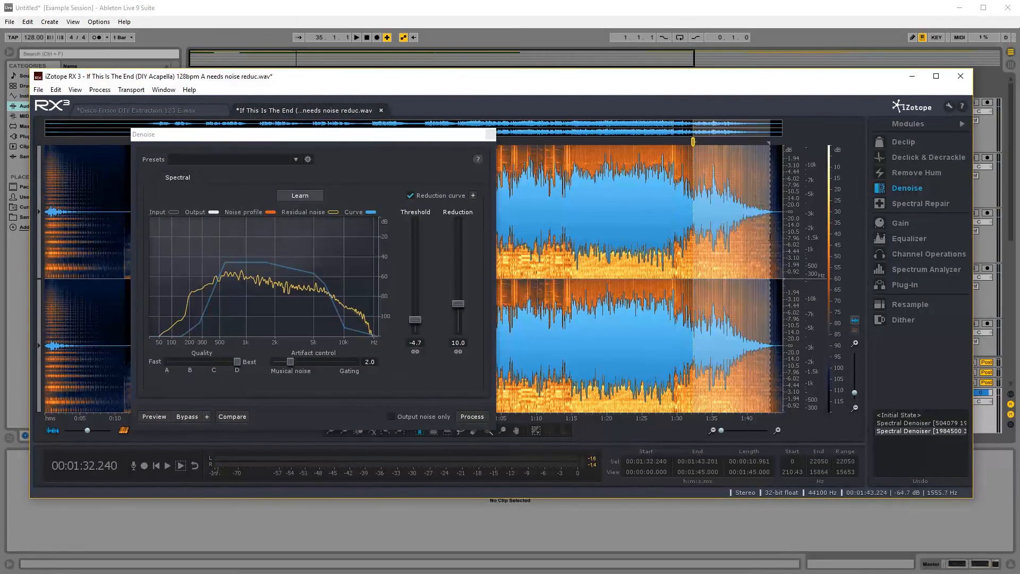
pyautogui.click(284, 196)
# Preview Denoise on the ending from 1:29.140 to 1:44.335 and raise the Reduction to 29.7.
pyautogui.moveTo(374, 137); pyautogui.dragTo(332, 131)
pyautogui.click(571, 230)
pyautogui.press('space')
pyautogui.moveTo(572, 231); pyautogui.dragTo(777, 229)
pyautogui.click(672, 231)
pyautogui.press('space')
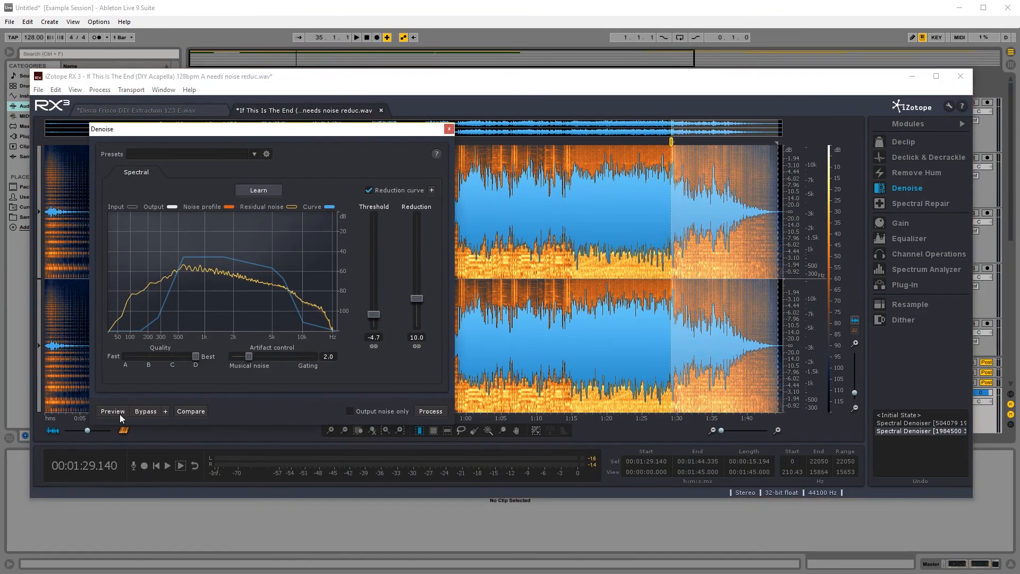
pyautogui.click(120, 414)
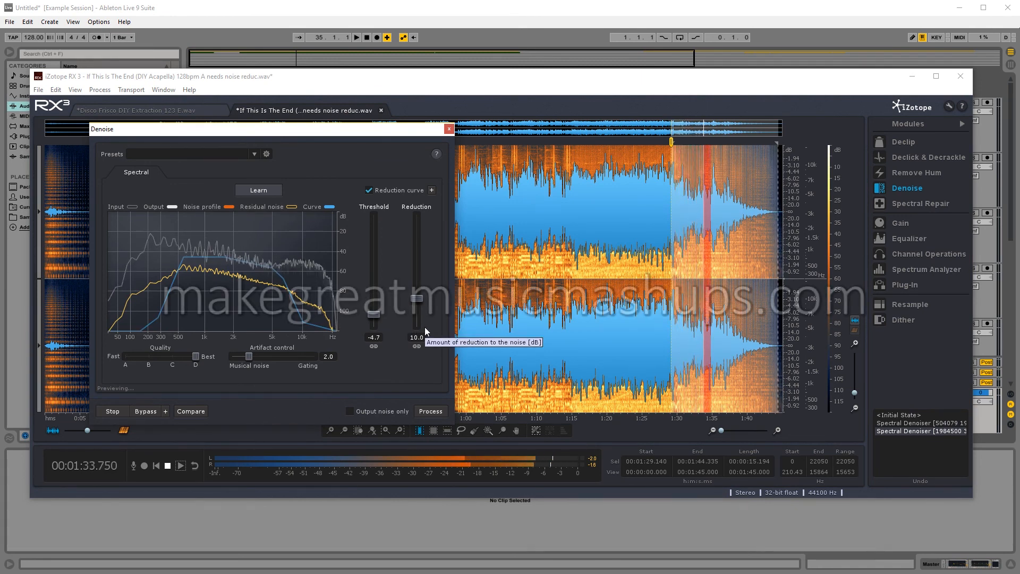
pyautogui.moveTo(420, 300); pyautogui.dragTo(419, 249)
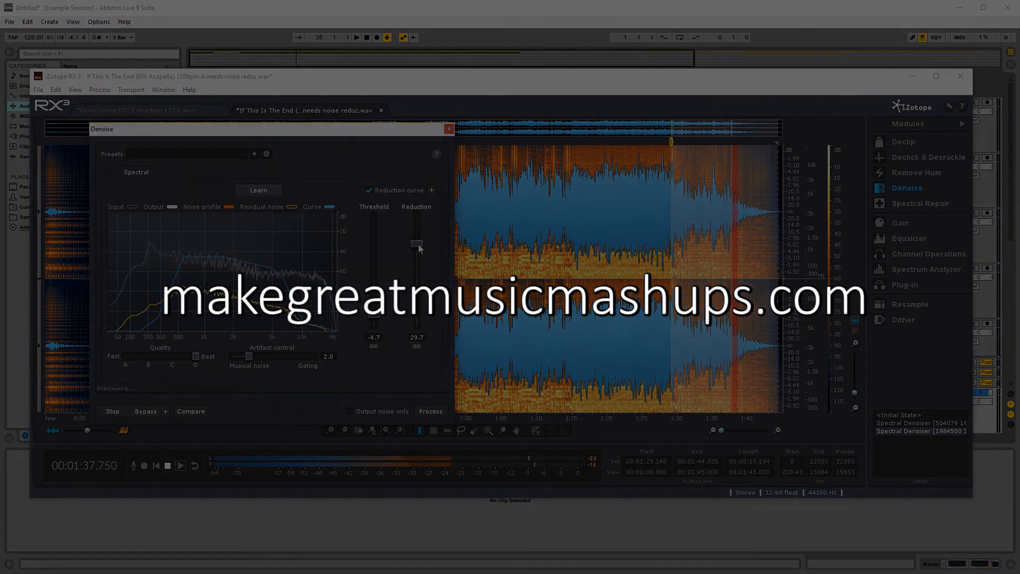